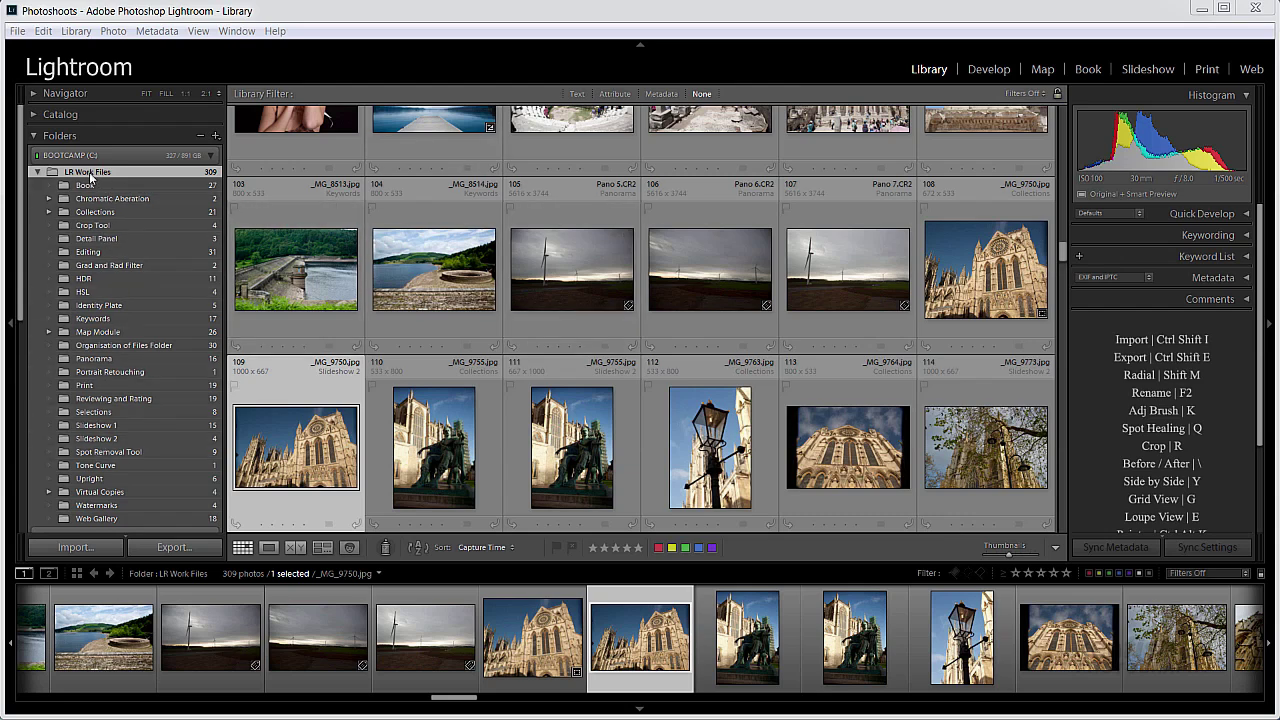
Browse Slideshow 1, then open the Slideshow 2 folder to show its four cathedral photos
{"action": "left_click", "coordinate": [96, 426]}
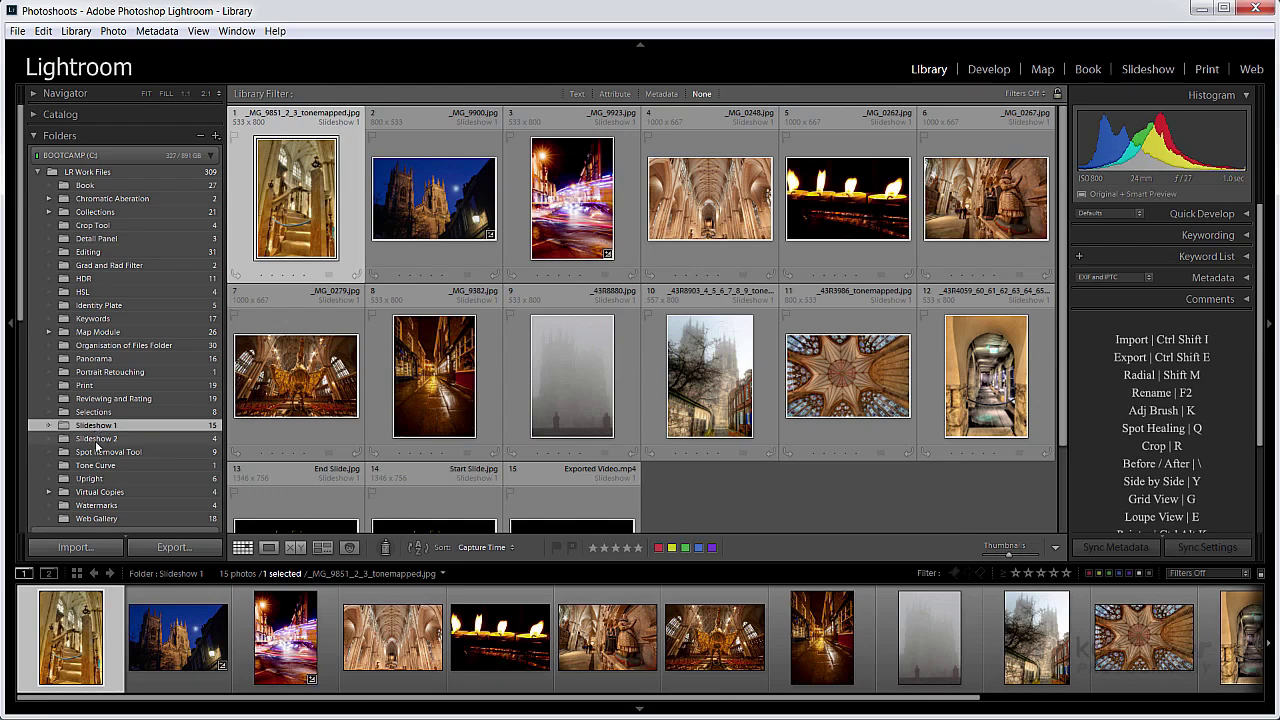
{"action": "left_click", "coordinate": [97, 439]}
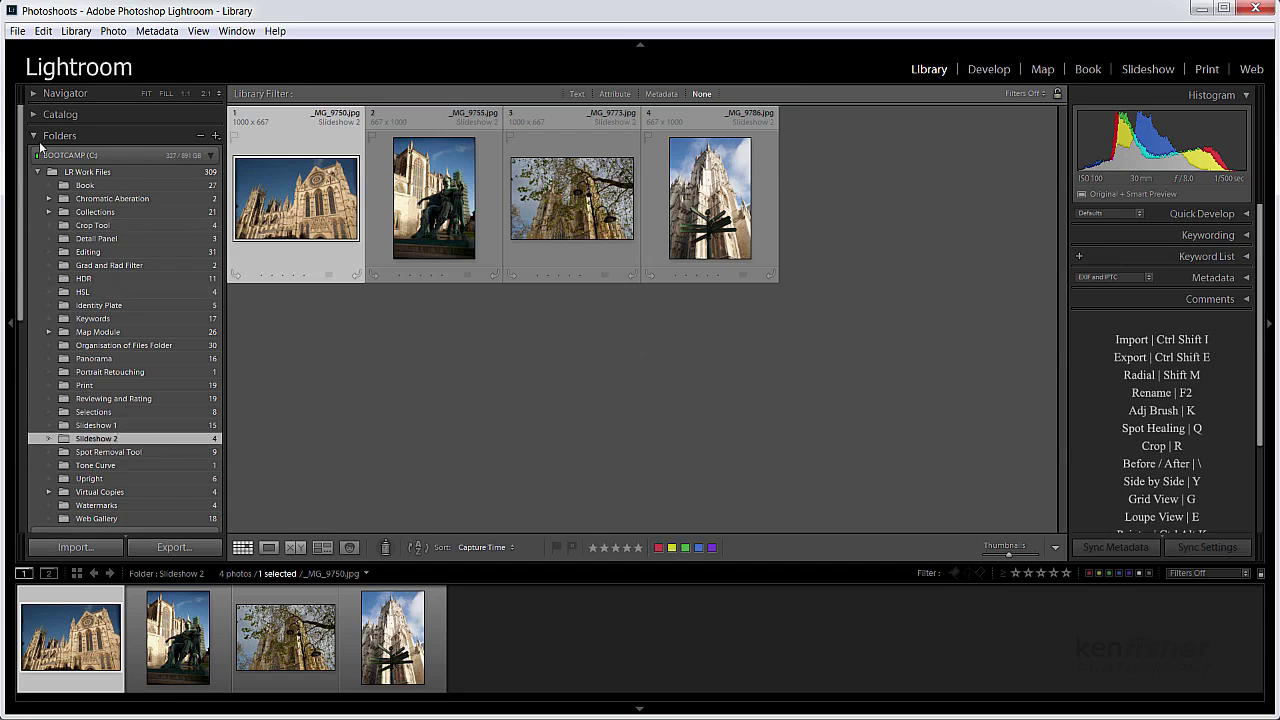
Add an empty collection called 'My Slideshow' from the Collections panel
{"action": "left_click_drag", "start_coordinate": [19, 300], "coordinate": [18, 425]}
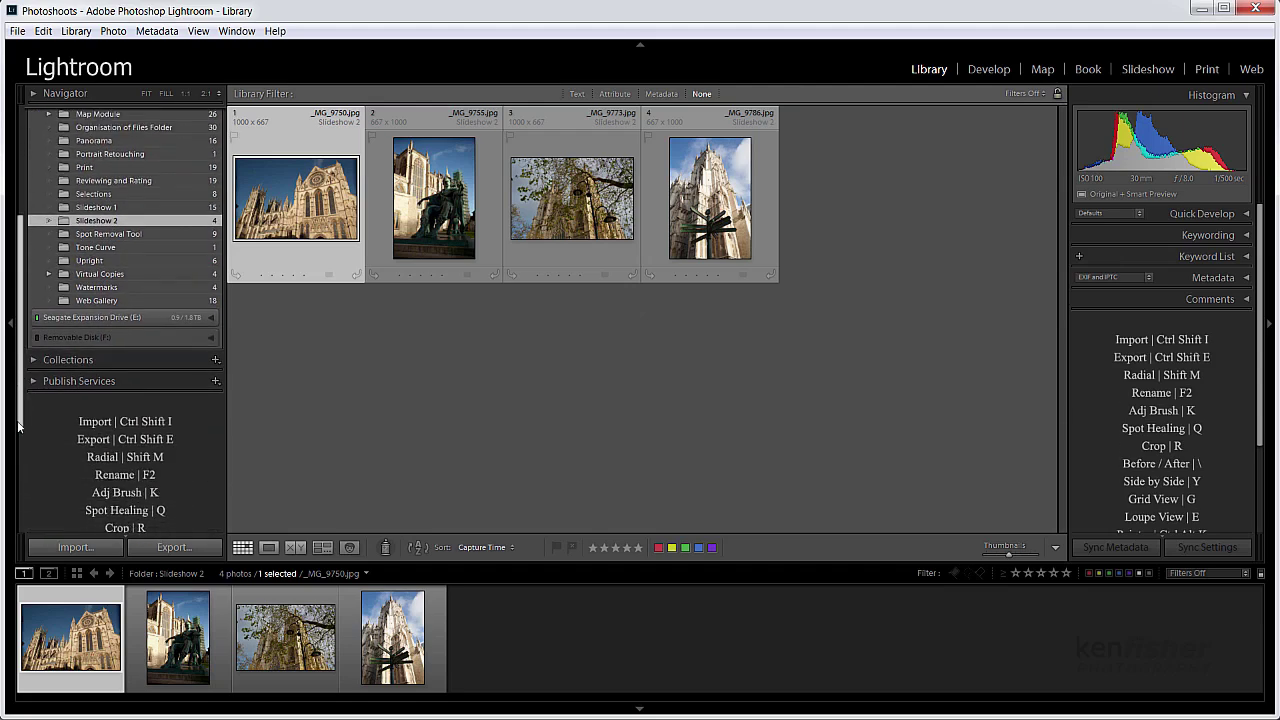
{"action": "left_click", "coordinate": [215, 361]}
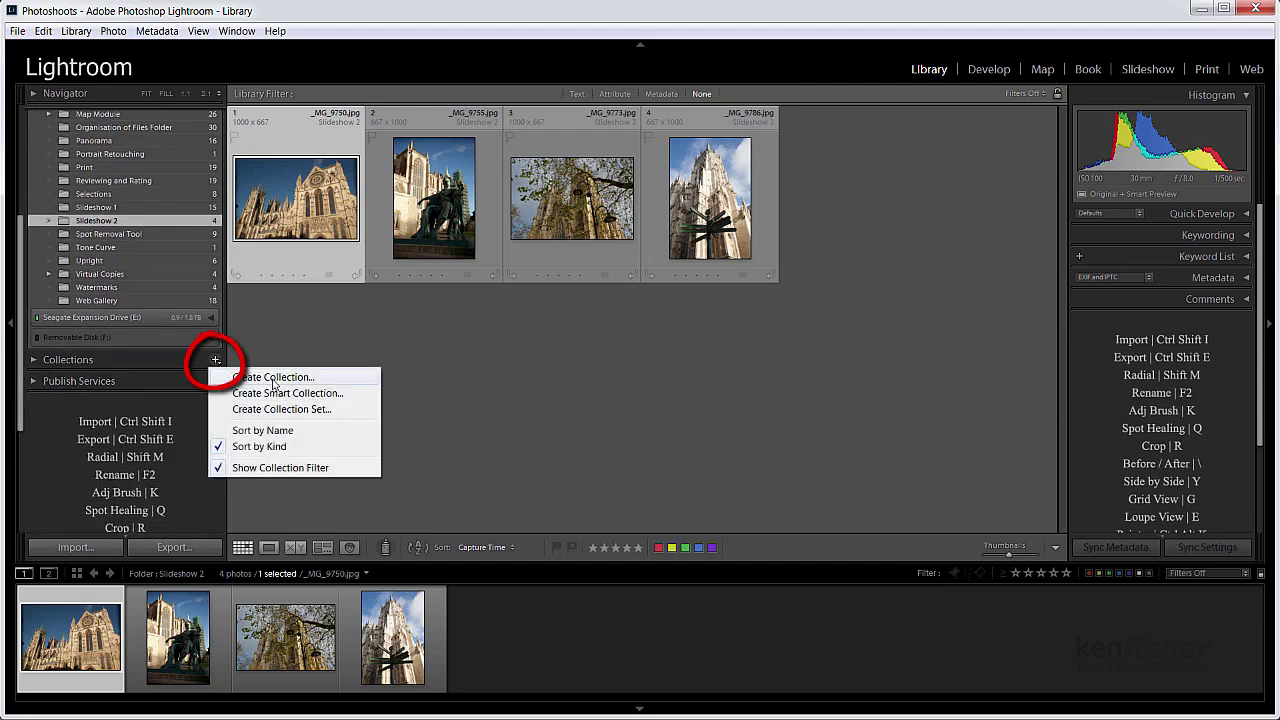
{"action": "left_click", "coordinate": [274, 380]}
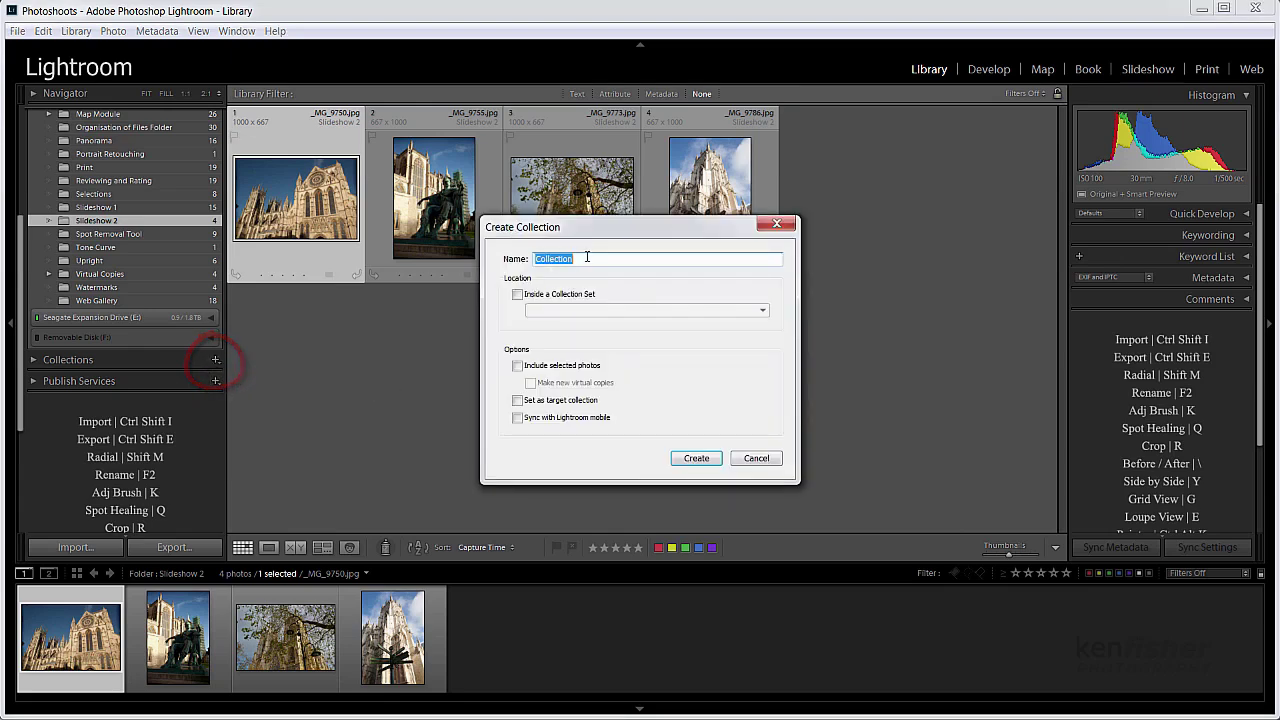
{"action": "type", "text": "My Sl"}
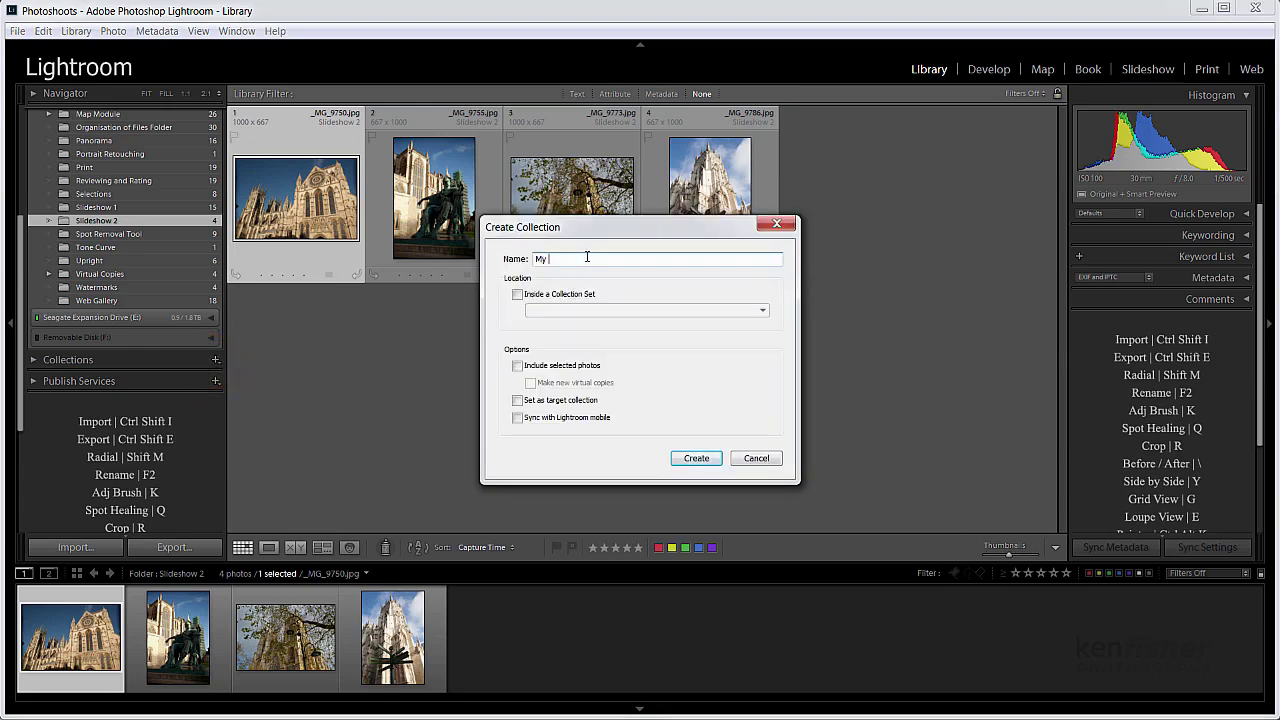
{"action": "type", "text": "ideshow"}
{"action": "left_click", "coordinate": [697, 459]}
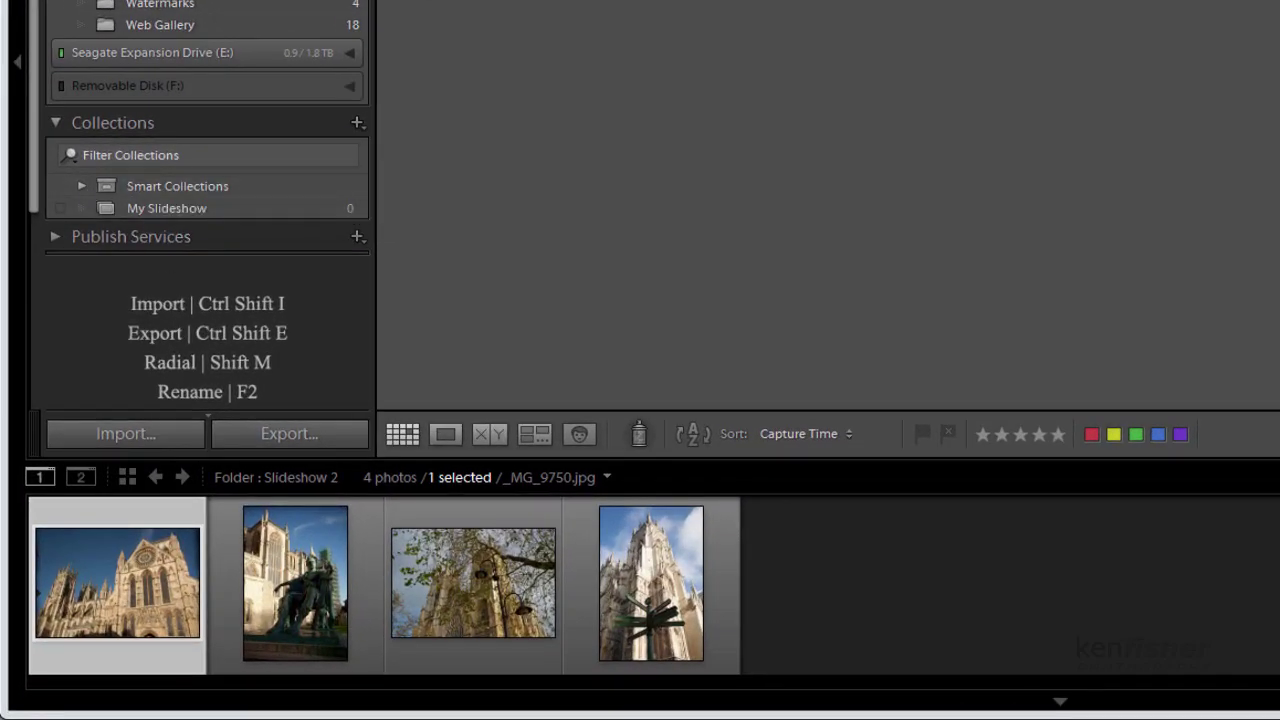
Add all 15 Slideshow 1 photos to the My Slideshow collection
{"action": "left_click", "coordinate": [112, 52]}
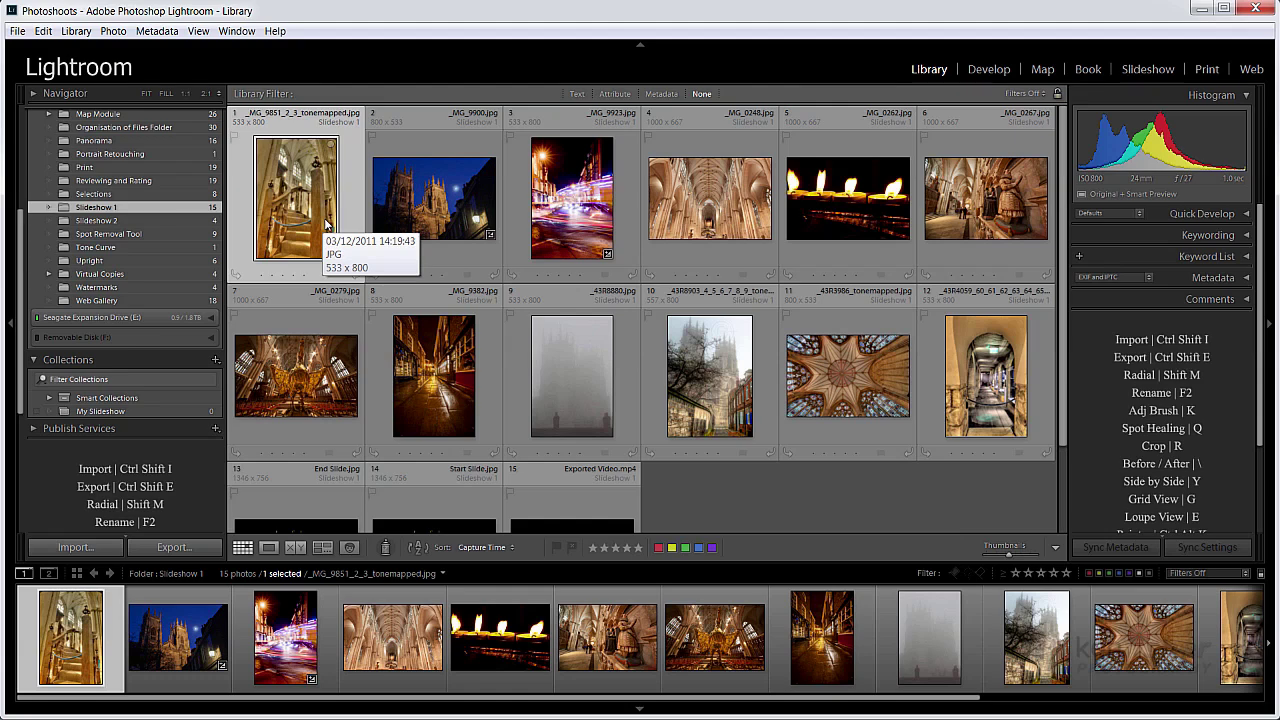
{"action": "key", "text": "ctrl+a"}
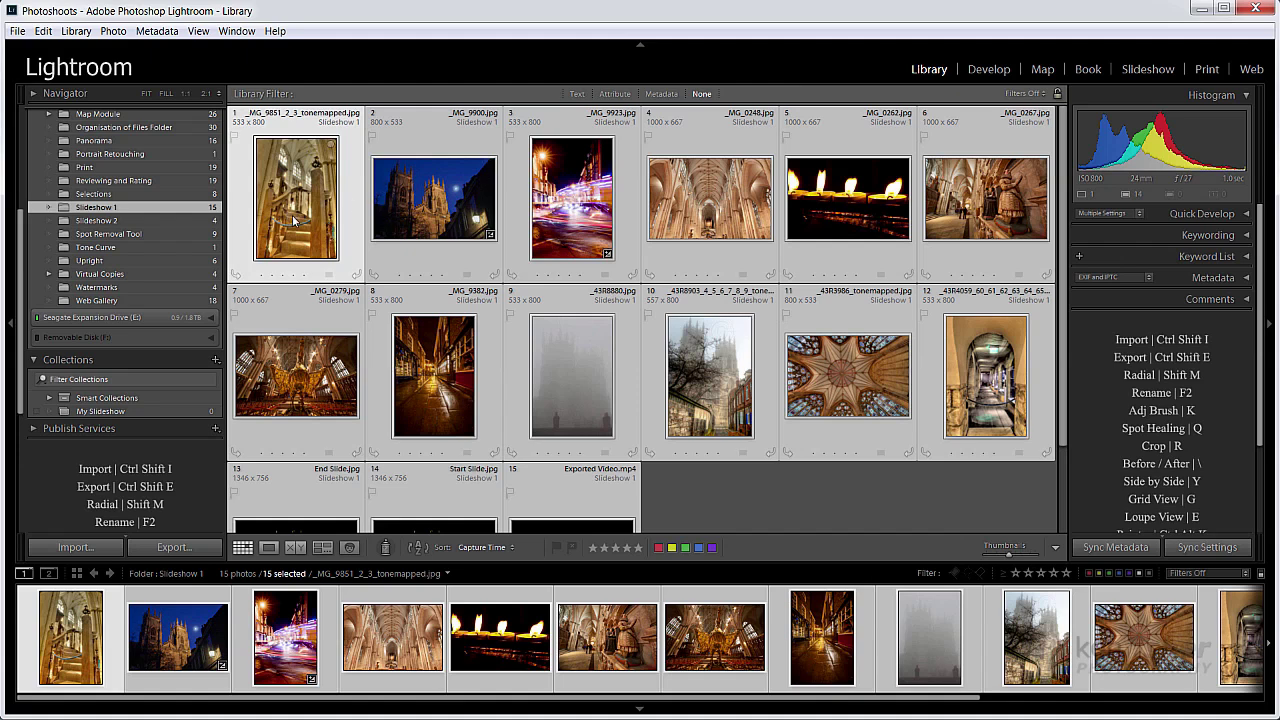
{"action": "left_click_drag", "start_coordinate": [304, 222], "coordinate": [155, 413]}
Add the four Slideshow 2 photos to My Slideshow and view its 19 photos
{"action": "left_click", "coordinate": [104, 222]}
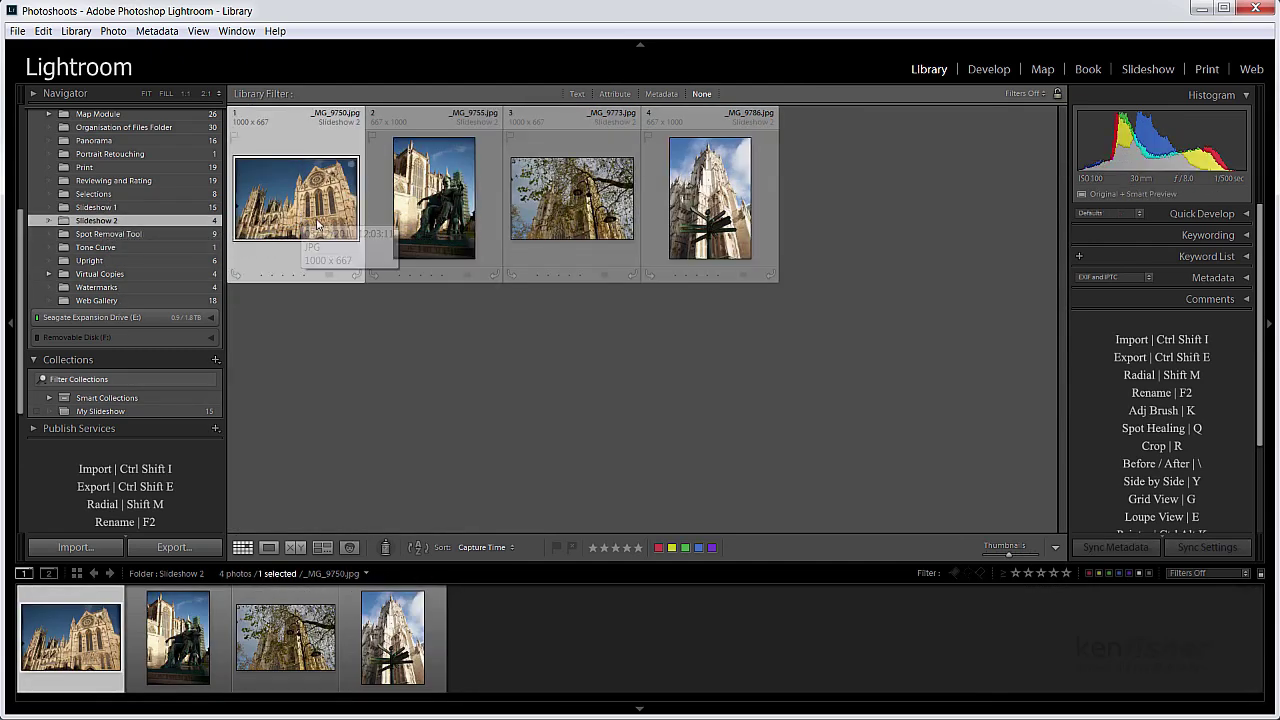
{"action": "left_click", "coordinate": [735, 228], "text": "shift"}
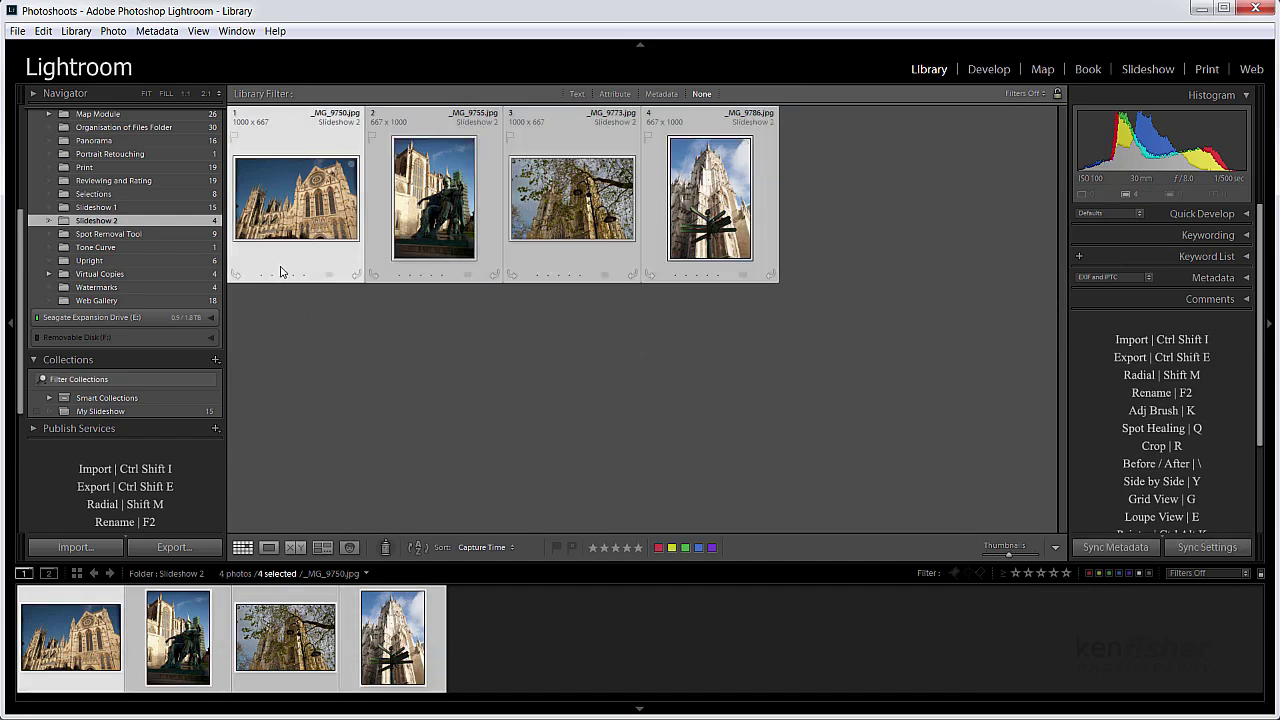
{"action": "left_click_drag", "start_coordinate": [308, 218], "coordinate": [110, 411]}
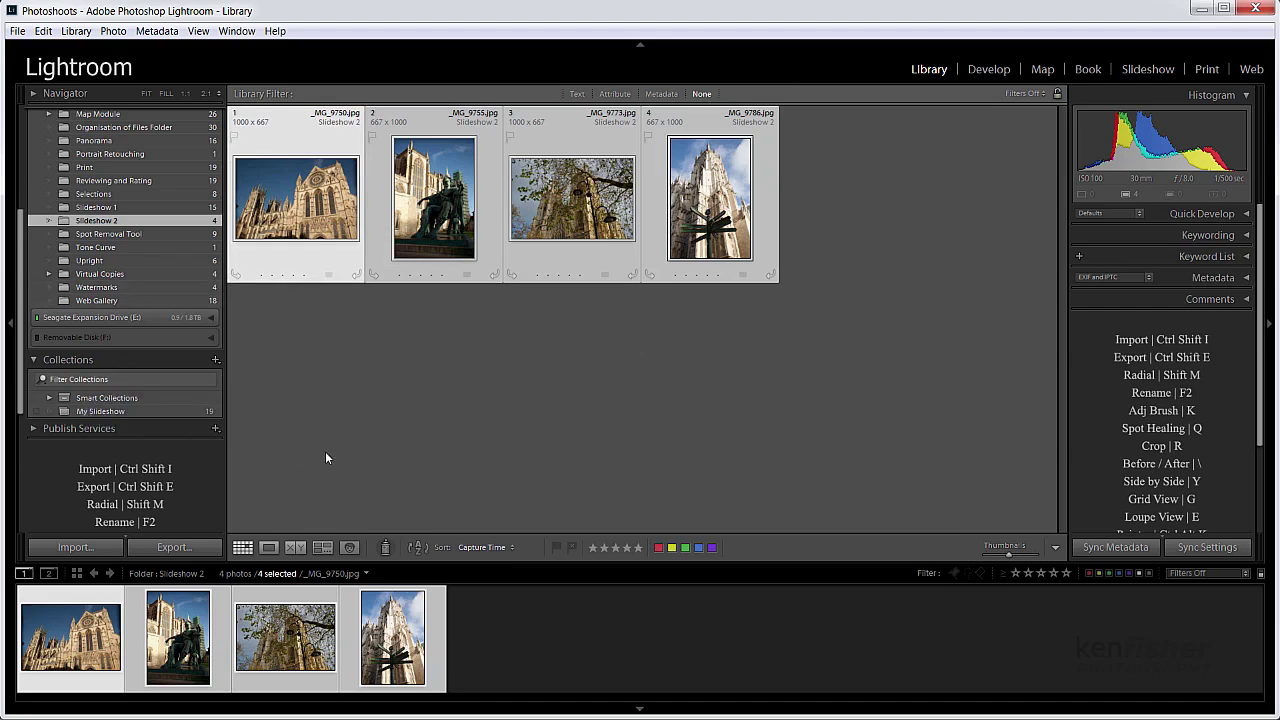
{"action": "left_click", "coordinate": [158, 410]}
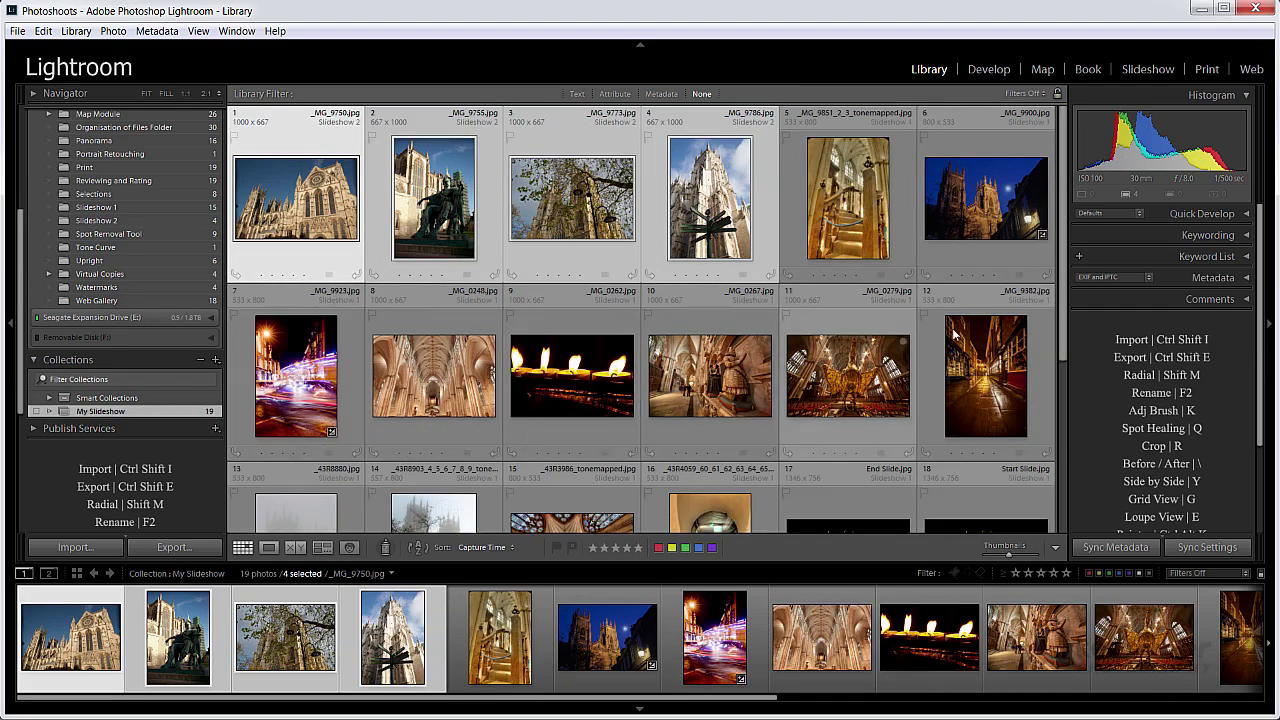
{"action": "scroll", "coordinate": [1026, 460], "scroll_direction": "down", "scroll_amount": 3}
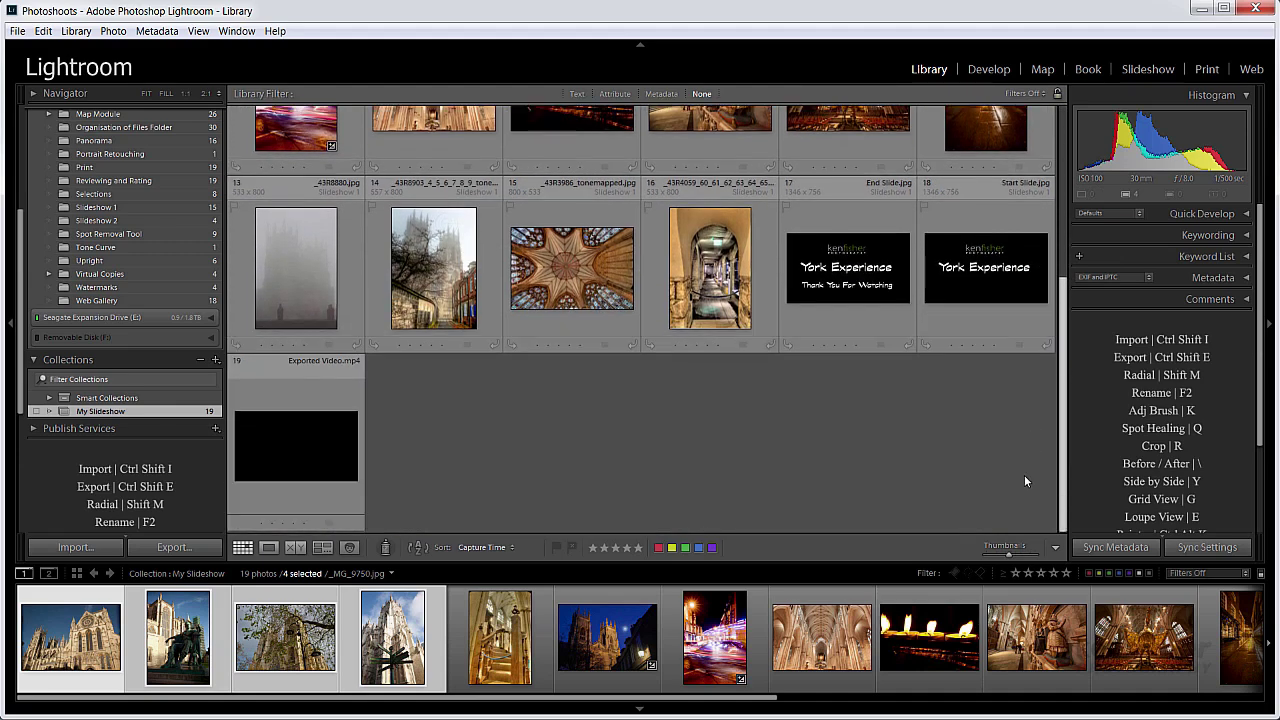
{"action": "scroll", "coordinate": [1037, 352], "scroll_direction": "up", "scroll_amount": 4}
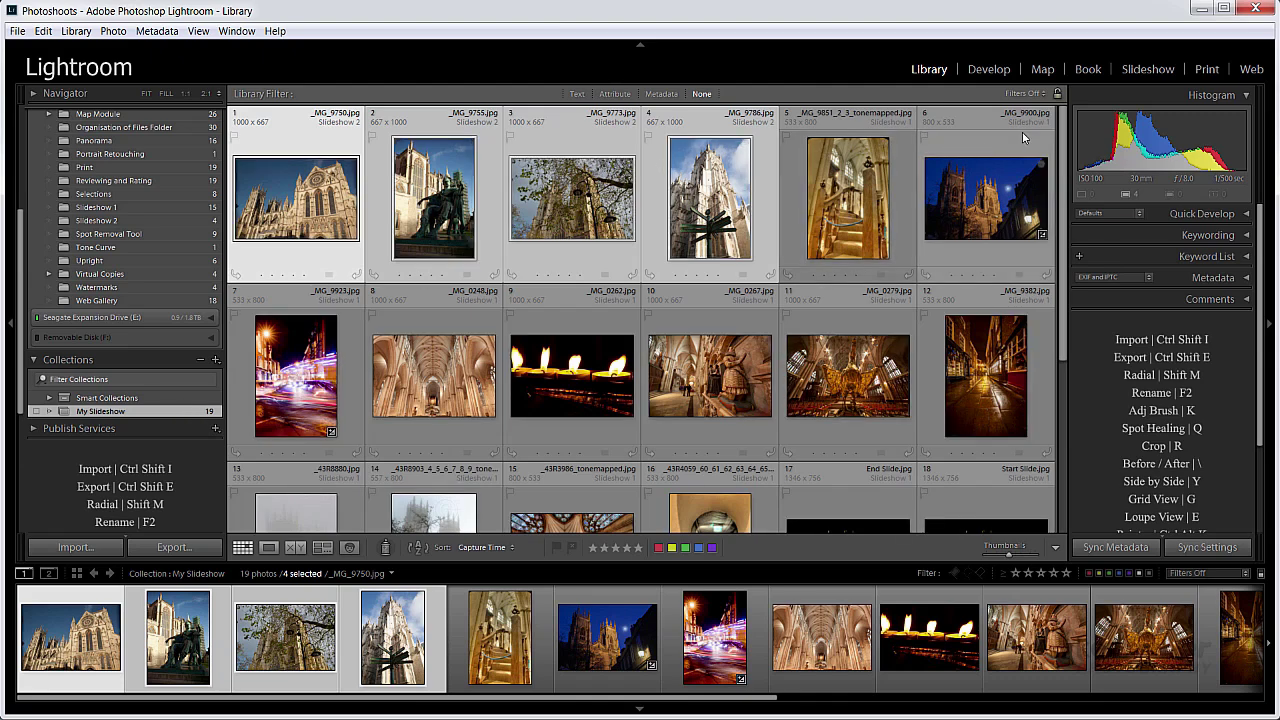
In the Slideshow module, preview the Lightroom templates and apply the Simple template
{"action": "left_click", "coordinate": [1146, 69]}
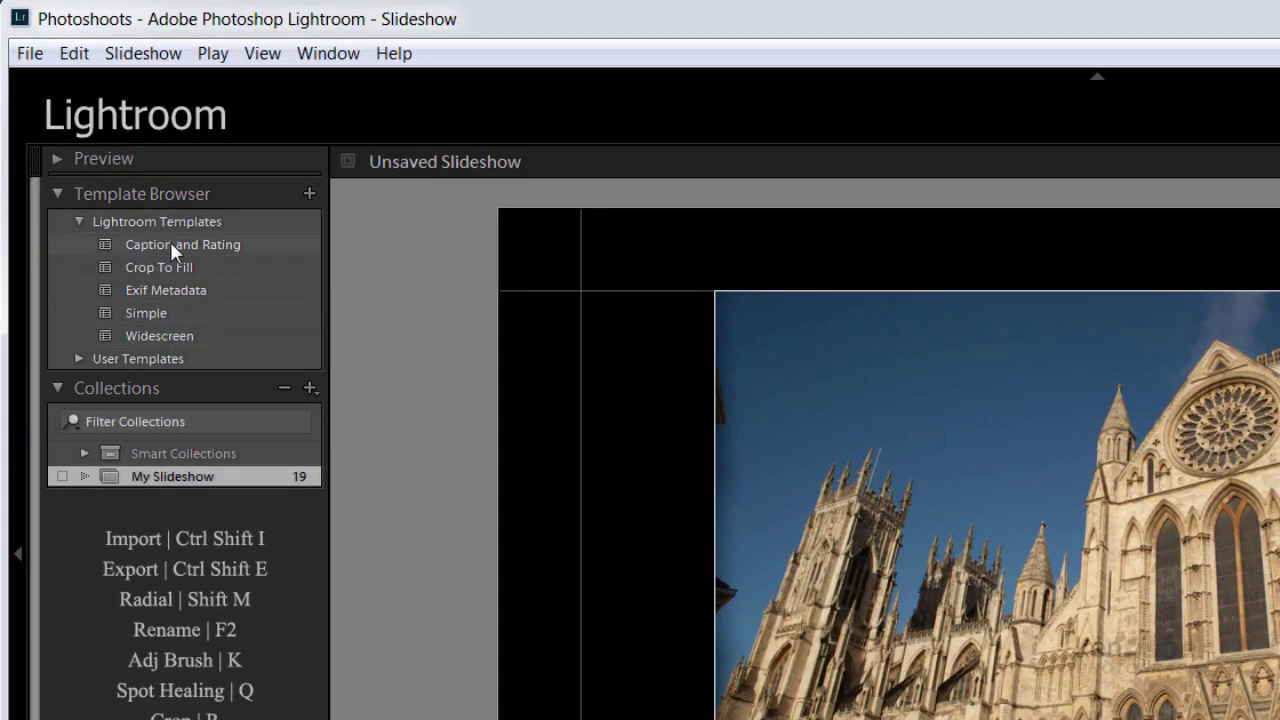
{"action": "left_click", "coordinate": [174, 243]}
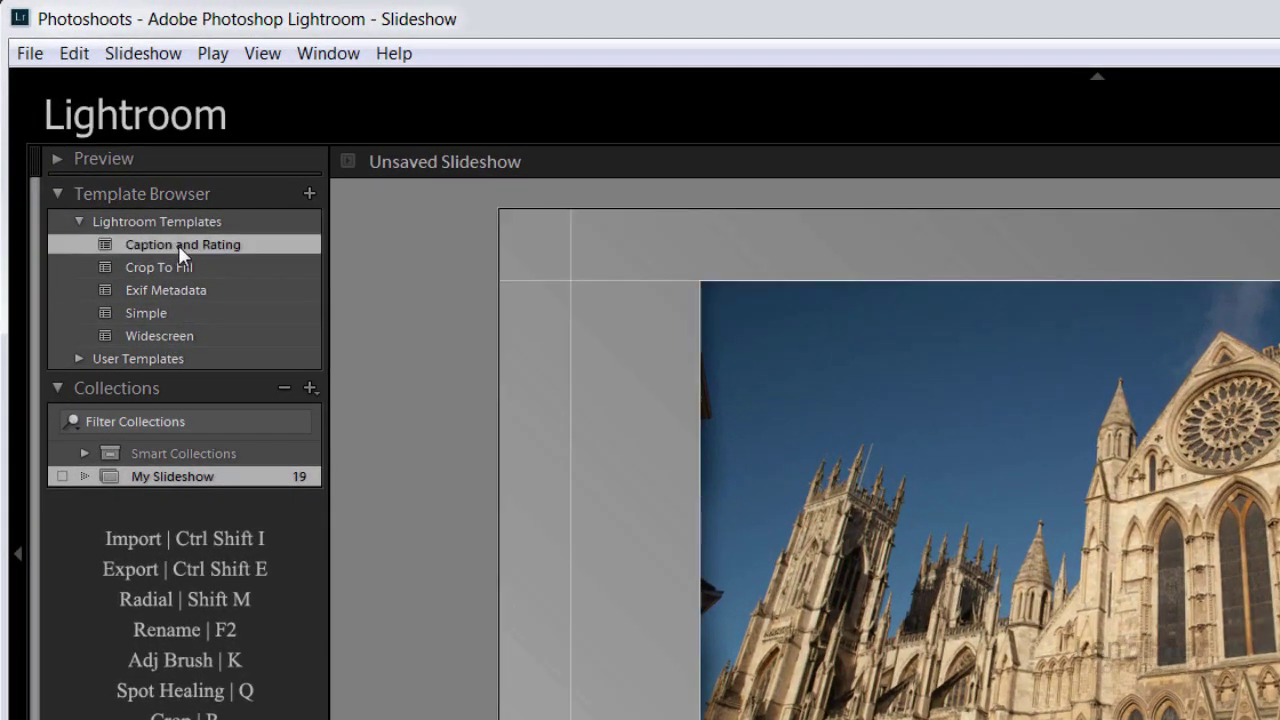
{"action": "left_click", "coordinate": [177, 270]}
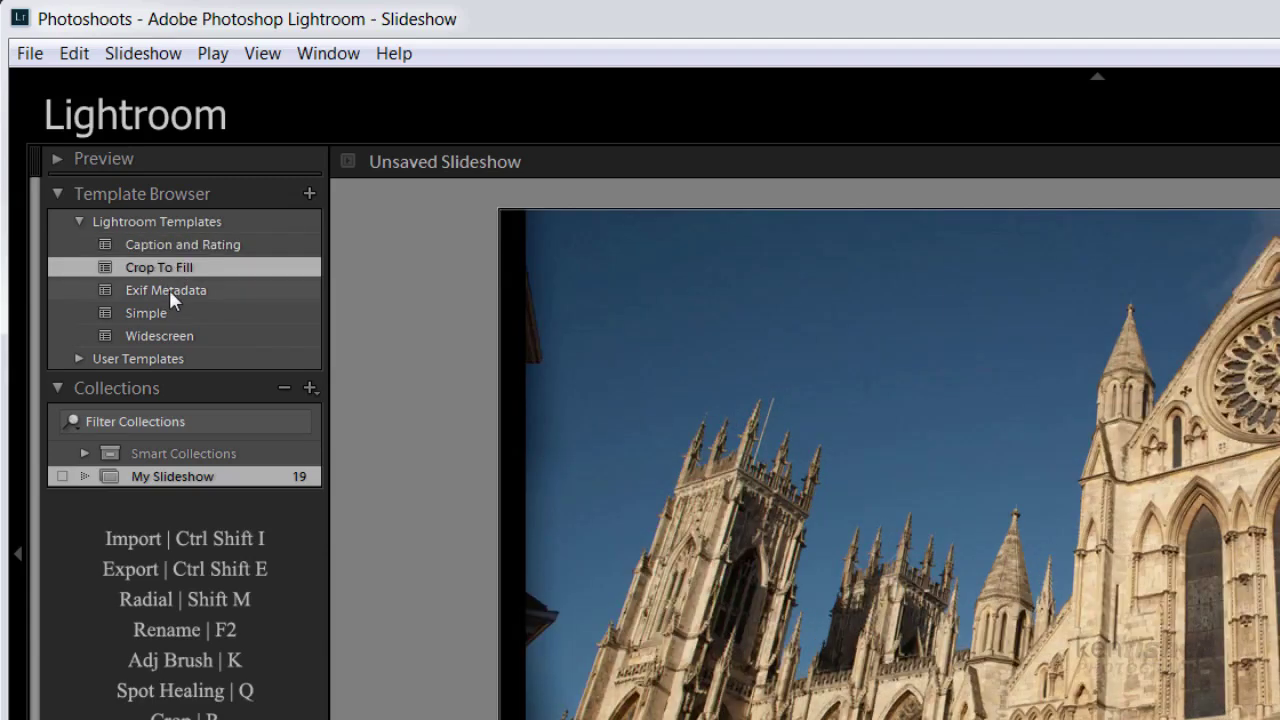
{"action": "left_click", "coordinate": [170, 288]}
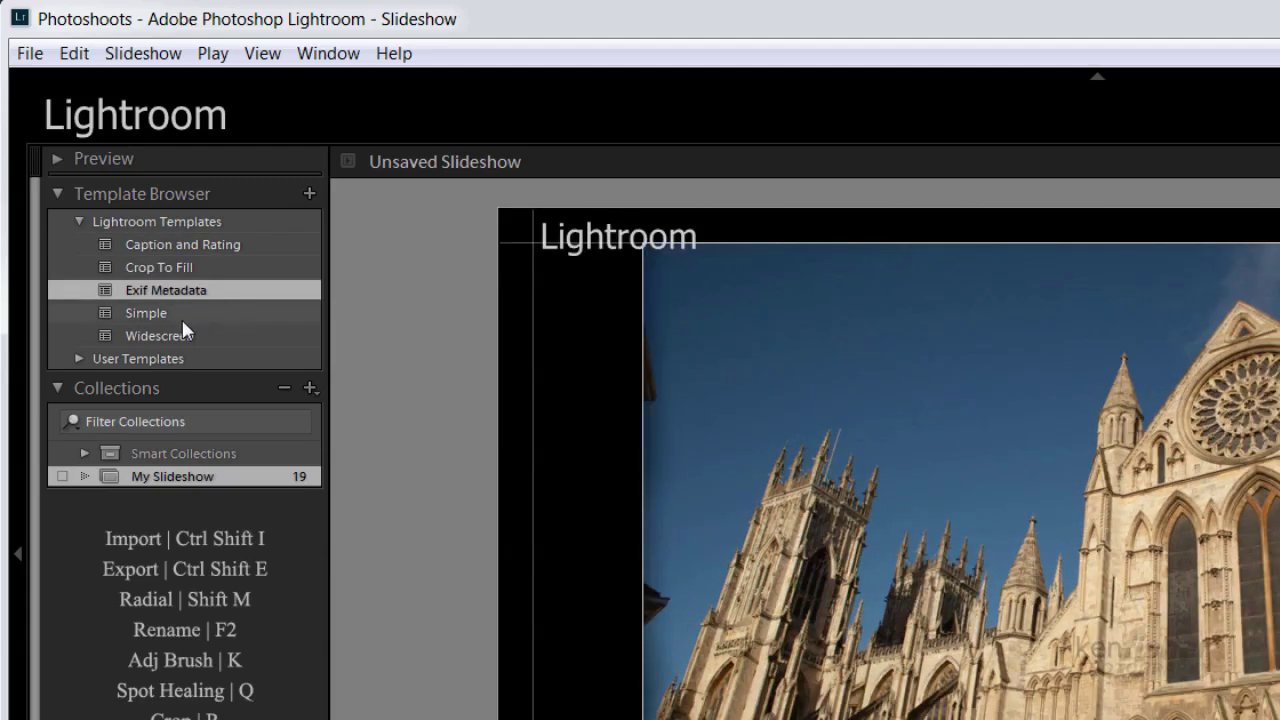
{"action": "left_click", "coordinate": [159, 315]}
{"action": "left_click", "coordinate": [180, 335]}
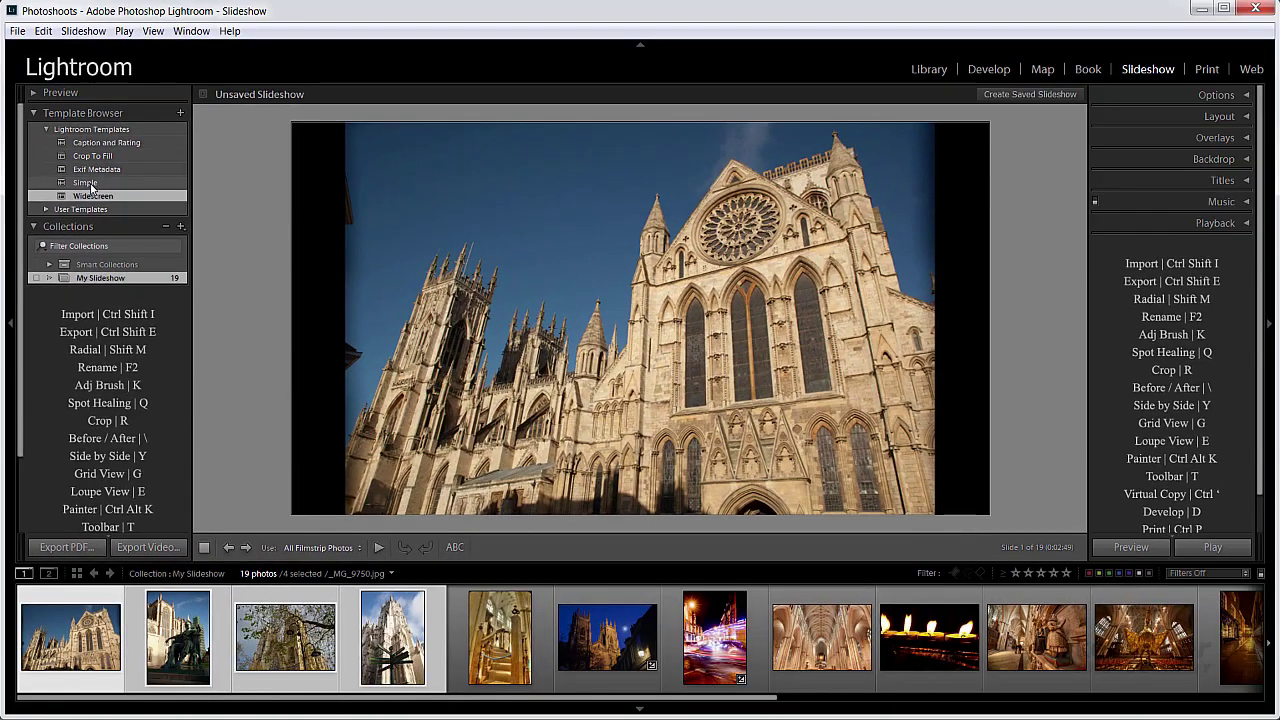
{"action": "left_click", "coordinate": [147, 215]}
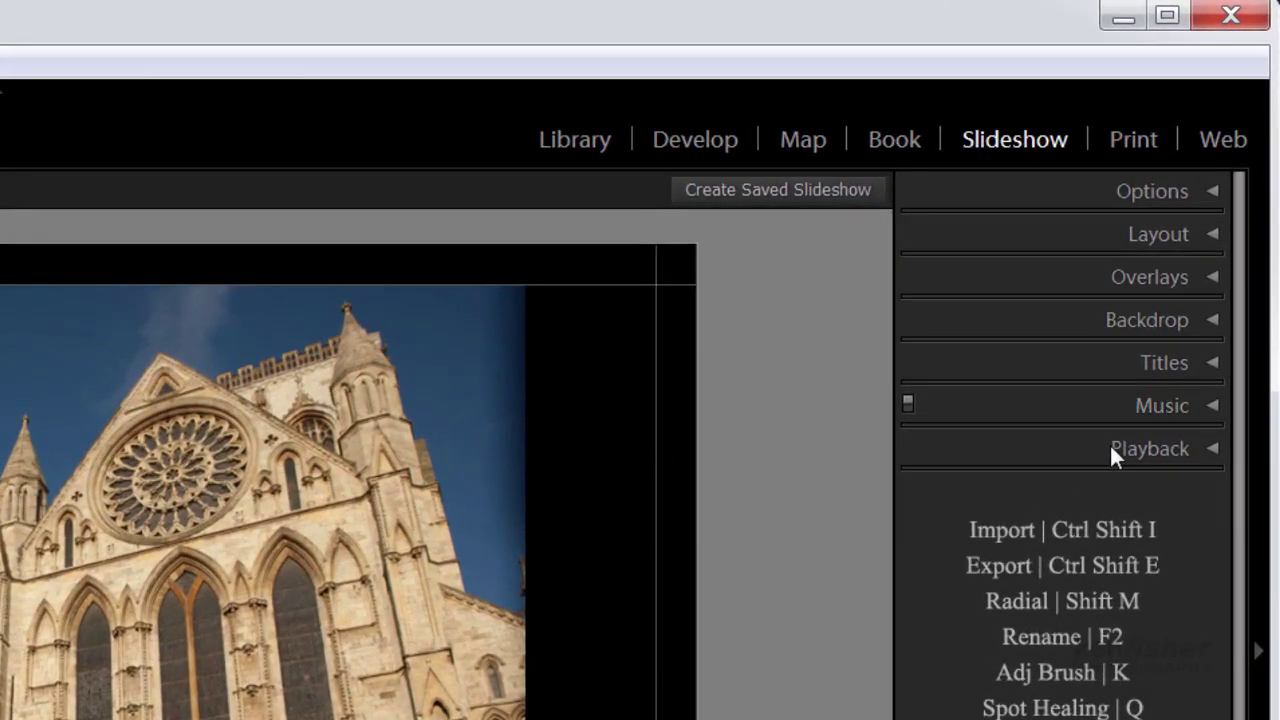
Turn off Zoom to Fill Frame in Options so each slide photo shows whole
{"action": "left_click", "coordinate": [1211, 192]}
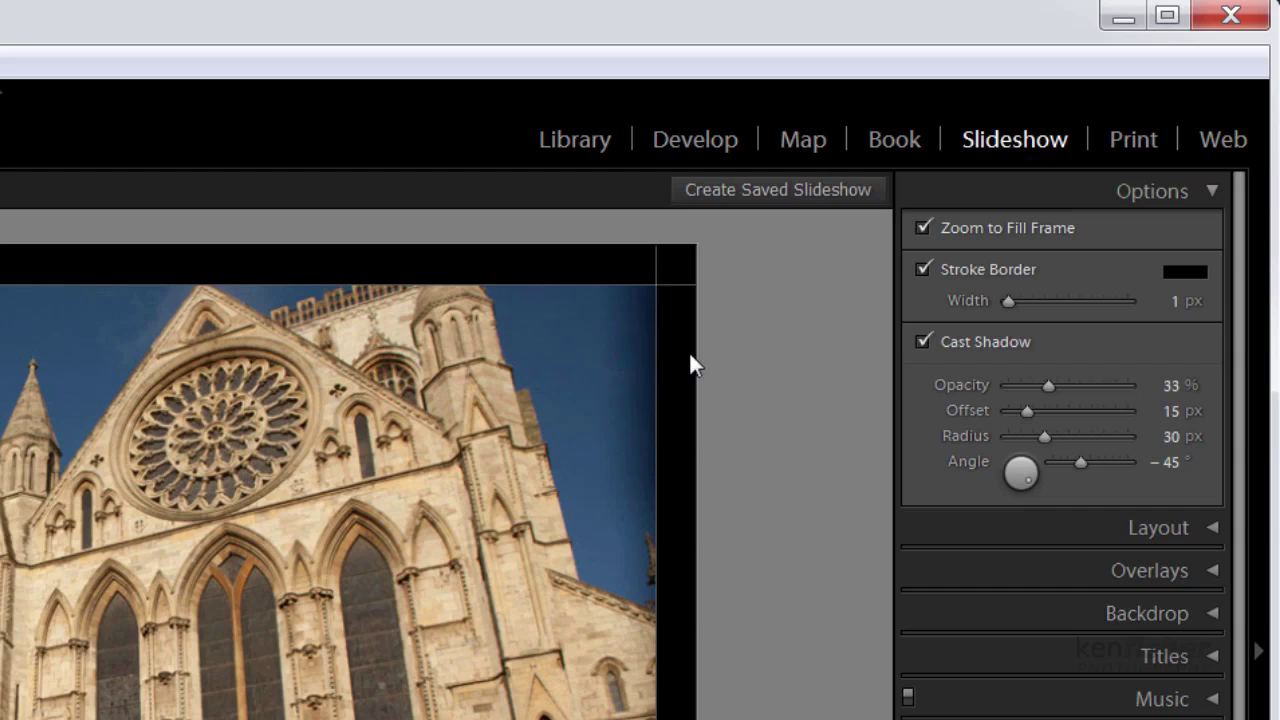
{"action": "left_click", "coordinate": [921, 227]}
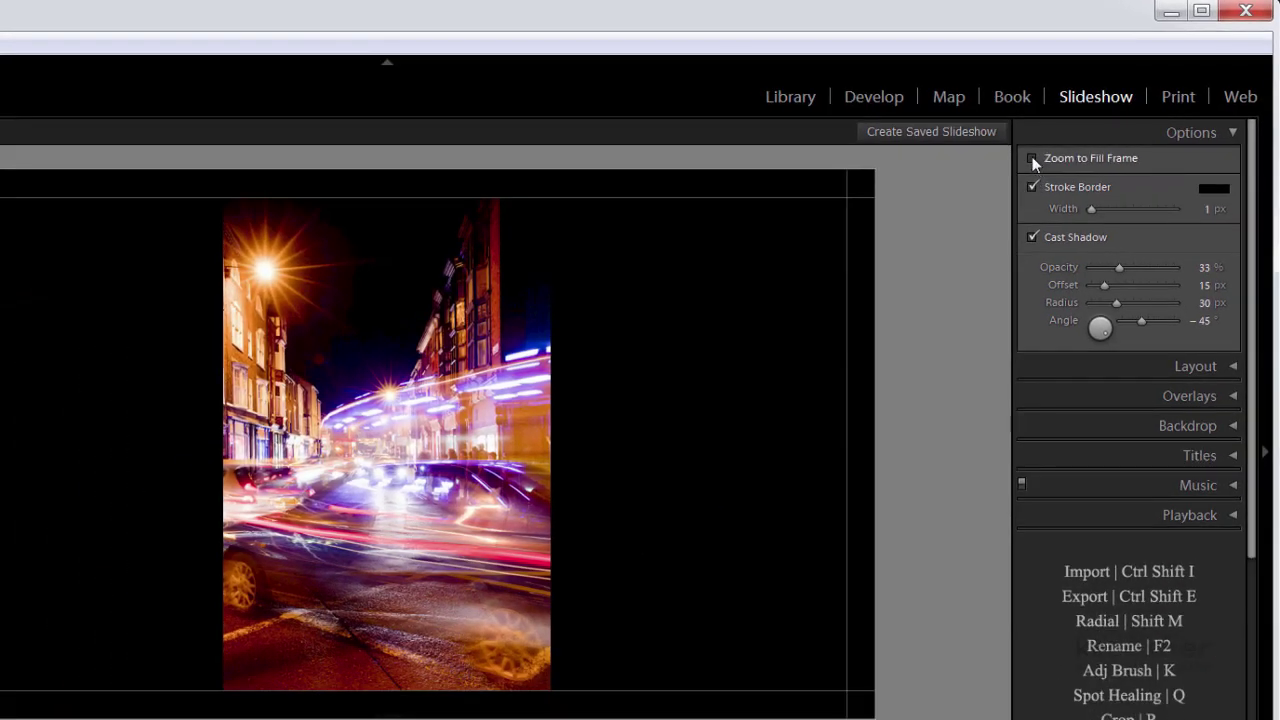
{"action": "left_click", "coordinate": [1033, 160]}
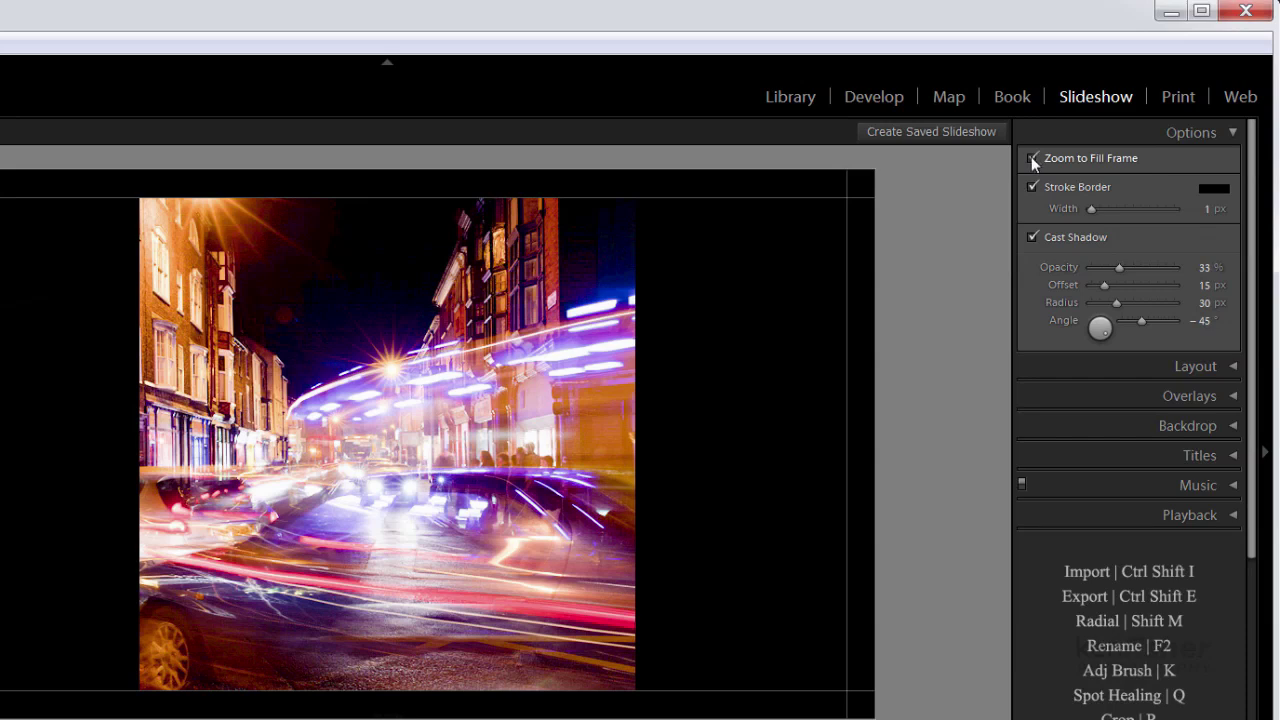
{"action": "left_click", "coordinate": [1034, 159]}
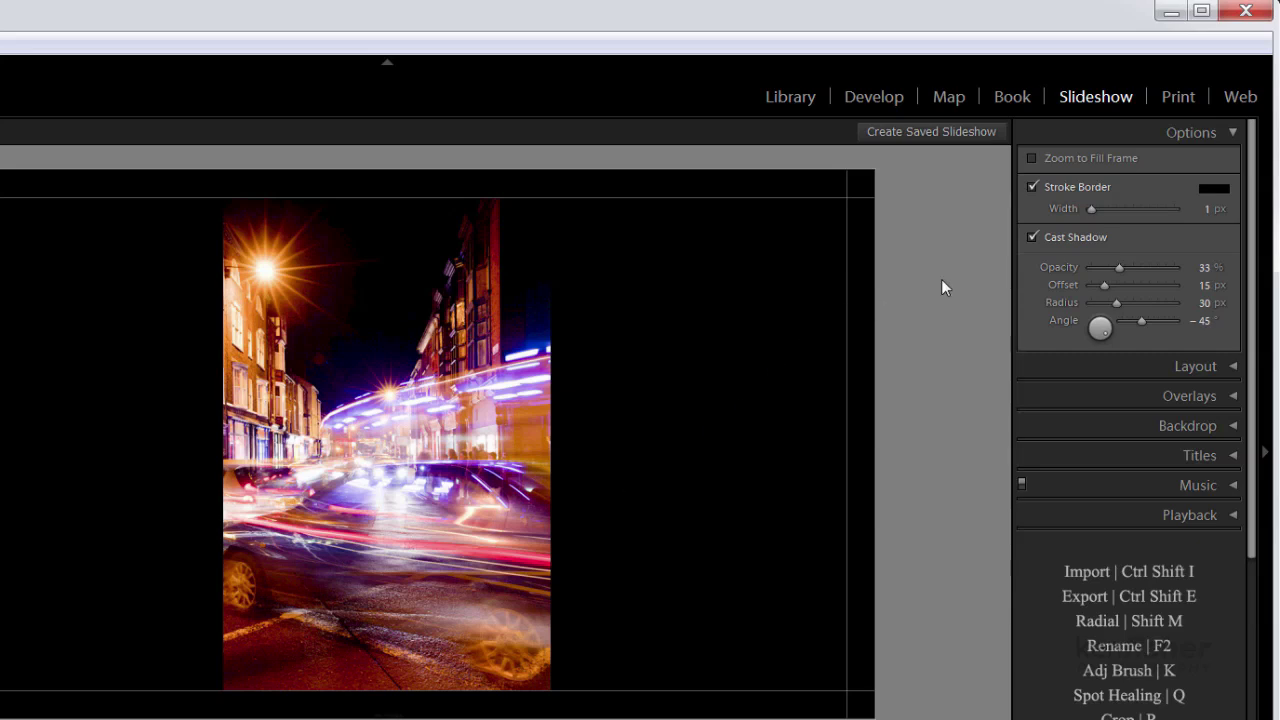
Make the photo's stroke border white and leave Cast Shadow switched on
{"action": "left_click", "coordinate": [1213, 189]}
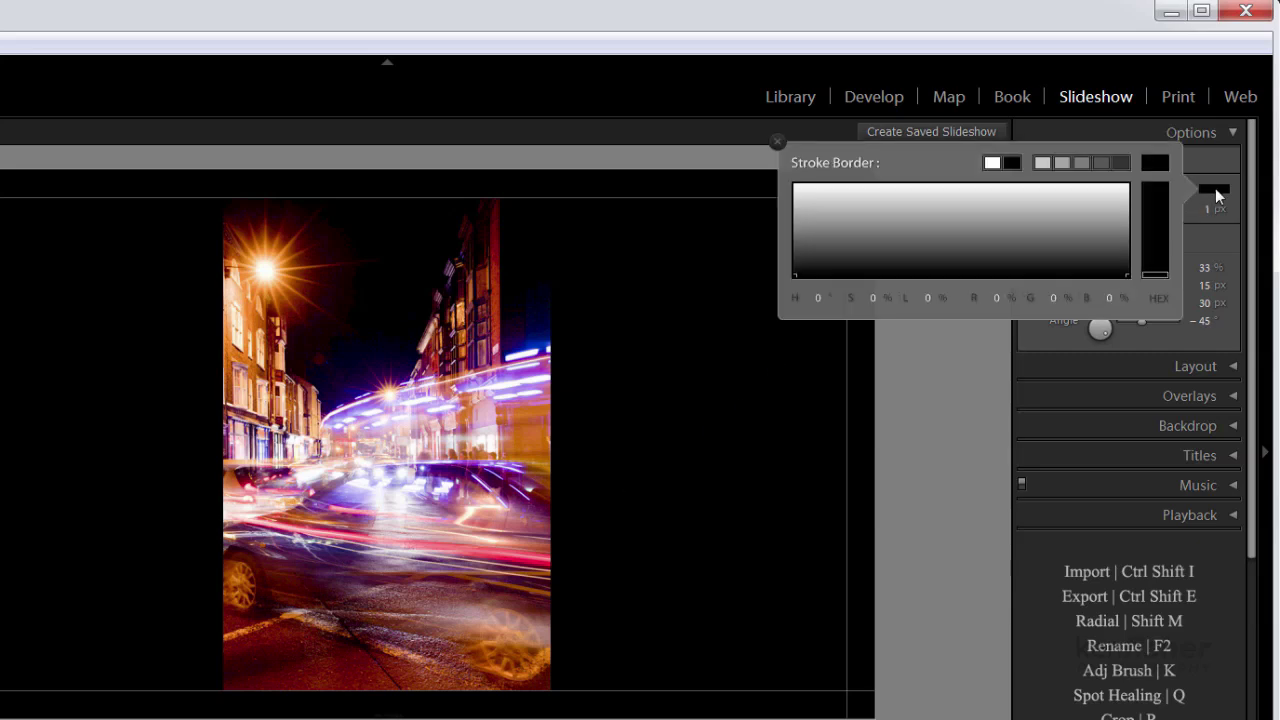
{"action": "left_click", "coordinate": [993, 170]}
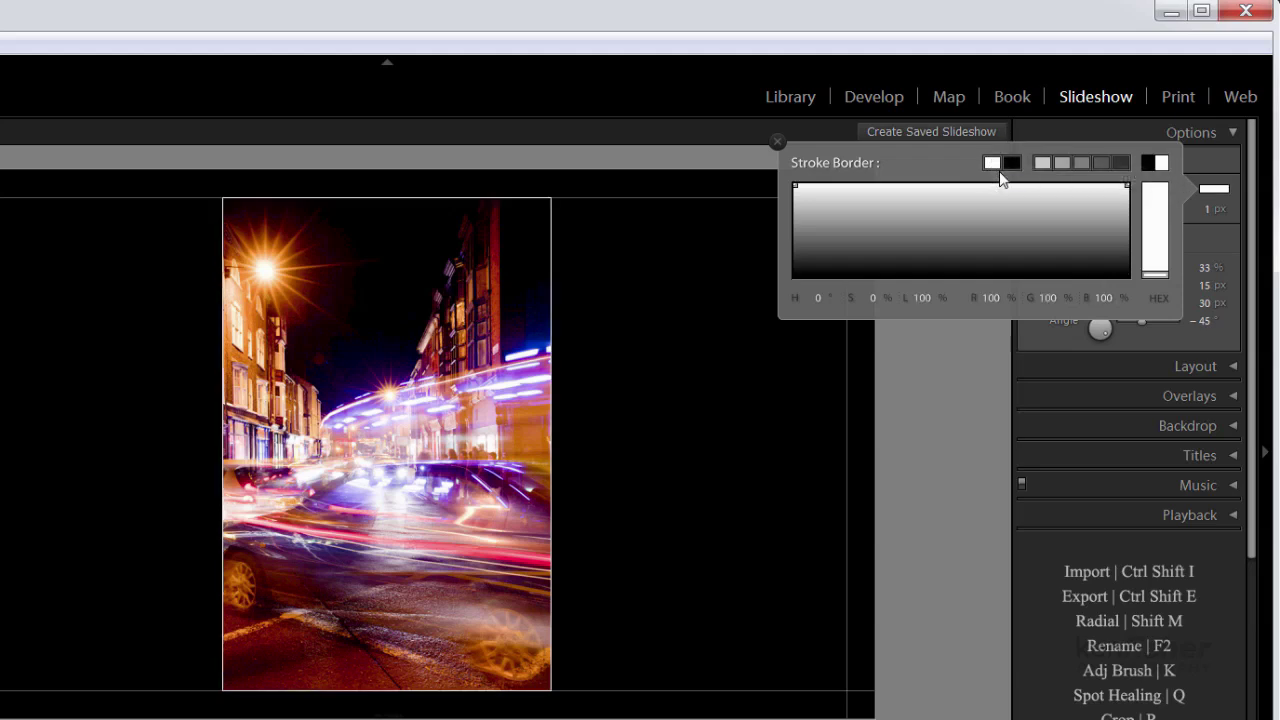
{"action": "left_click", "coordinate": [779, 140]}
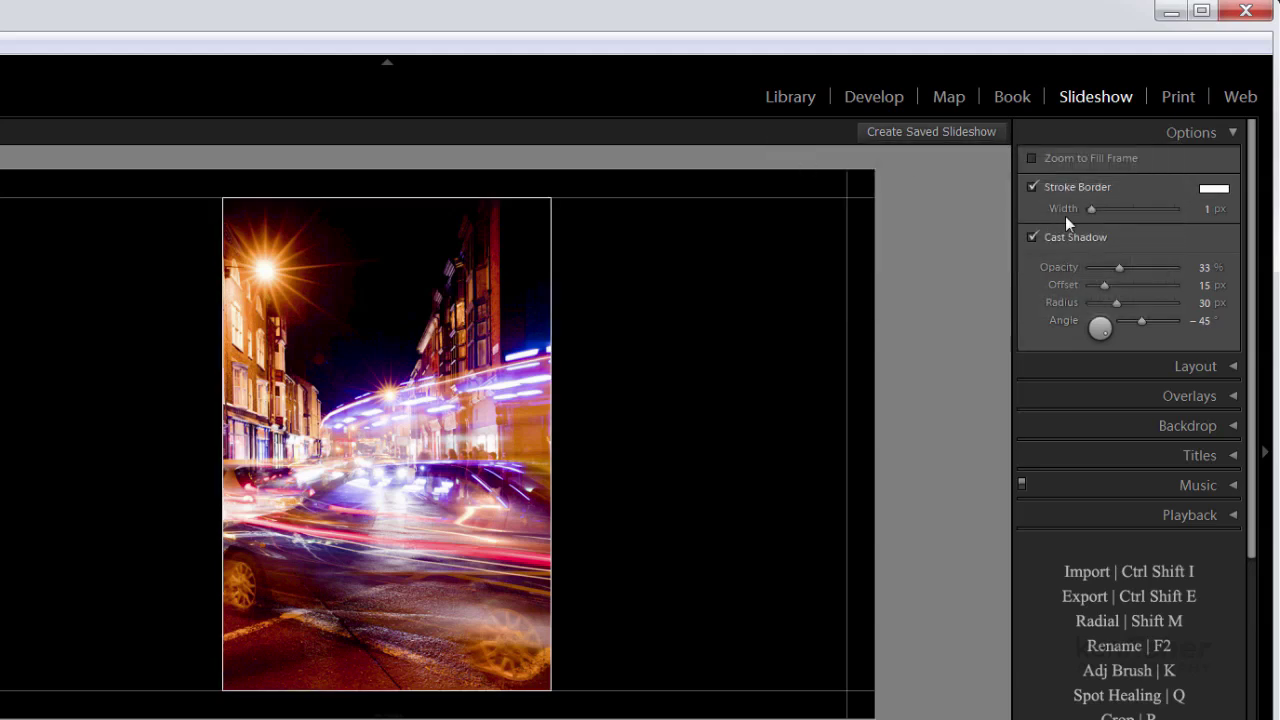
{"action": "mouse_move", "coordinate": [1090, 209]}
{"action": "left_mouse_down"}
{"action": "mouse_move", "coordinate": [1120, 209]}
{"action": "mouse_move", "coordinate": [1088, 209]}
{"action": "left_mouse_up"}
{"action": "left_click", "coordinate": [1031, 237]}
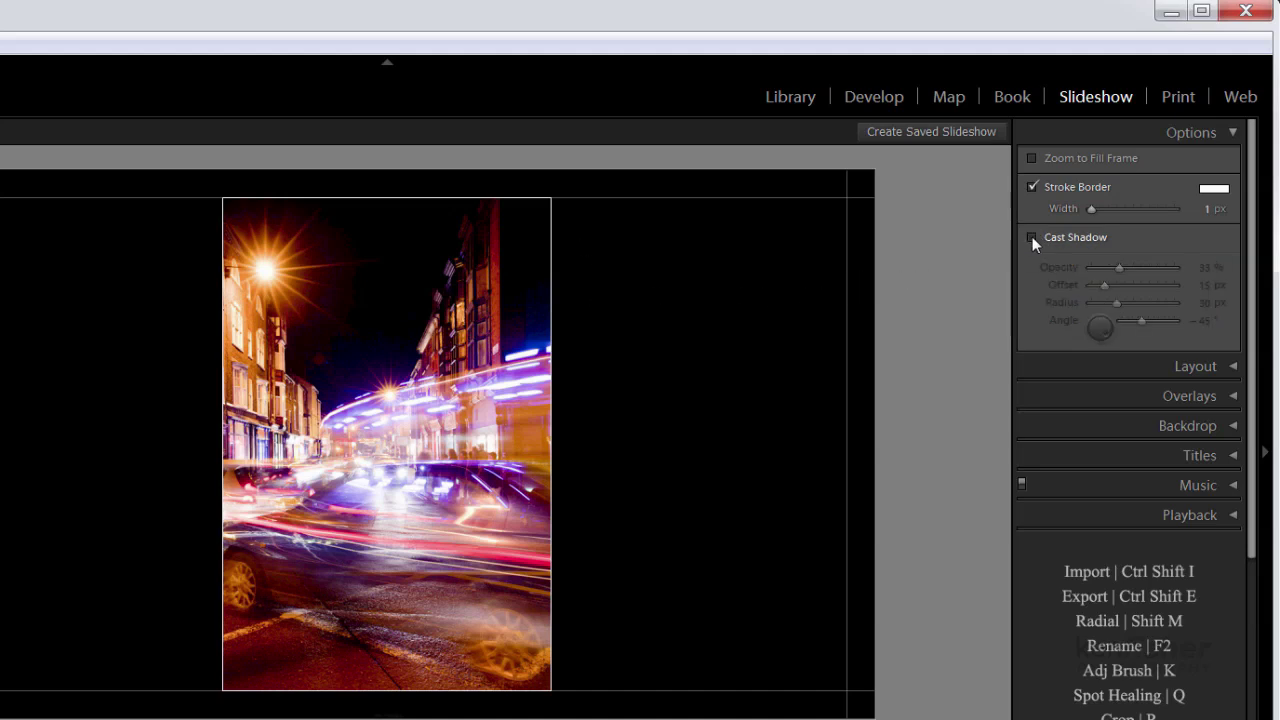
{"action": "left_click", "coordinate": [1031, 237]}
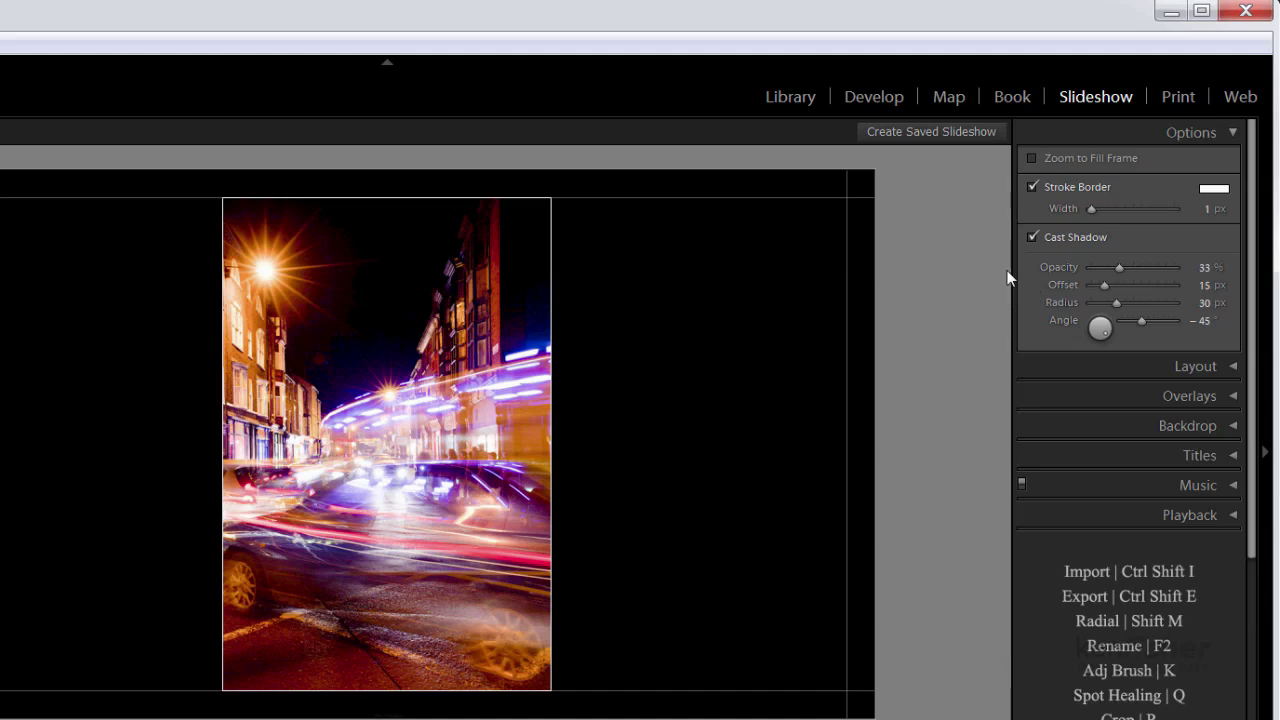
Drag the linked layout margins inward until all four read 203 px
{"action": "left_click", "coordinate": [1233, 368]}
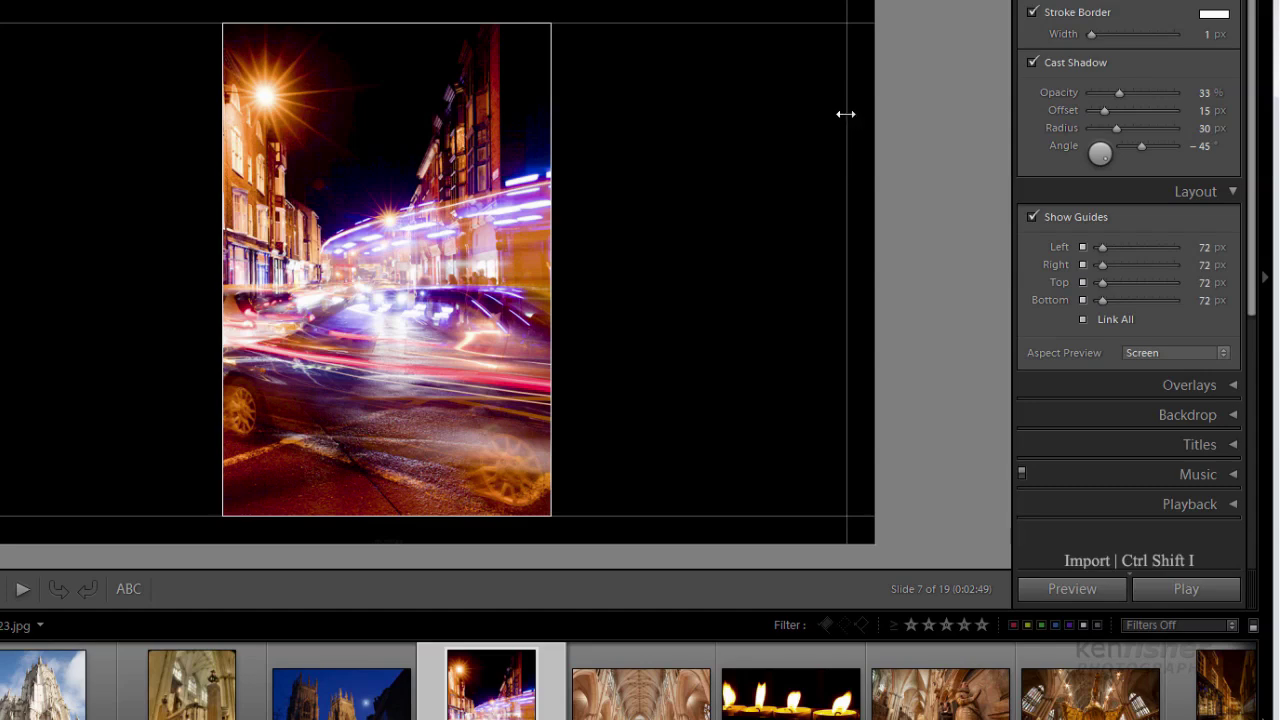
{"action": "left_click_drag", "start_coordinate": [846, 114], "coordinate": [815, 116]}
{"action": "left_click_drag", "start_coordinate": [727, 72], "coordinate": [700, 33]}
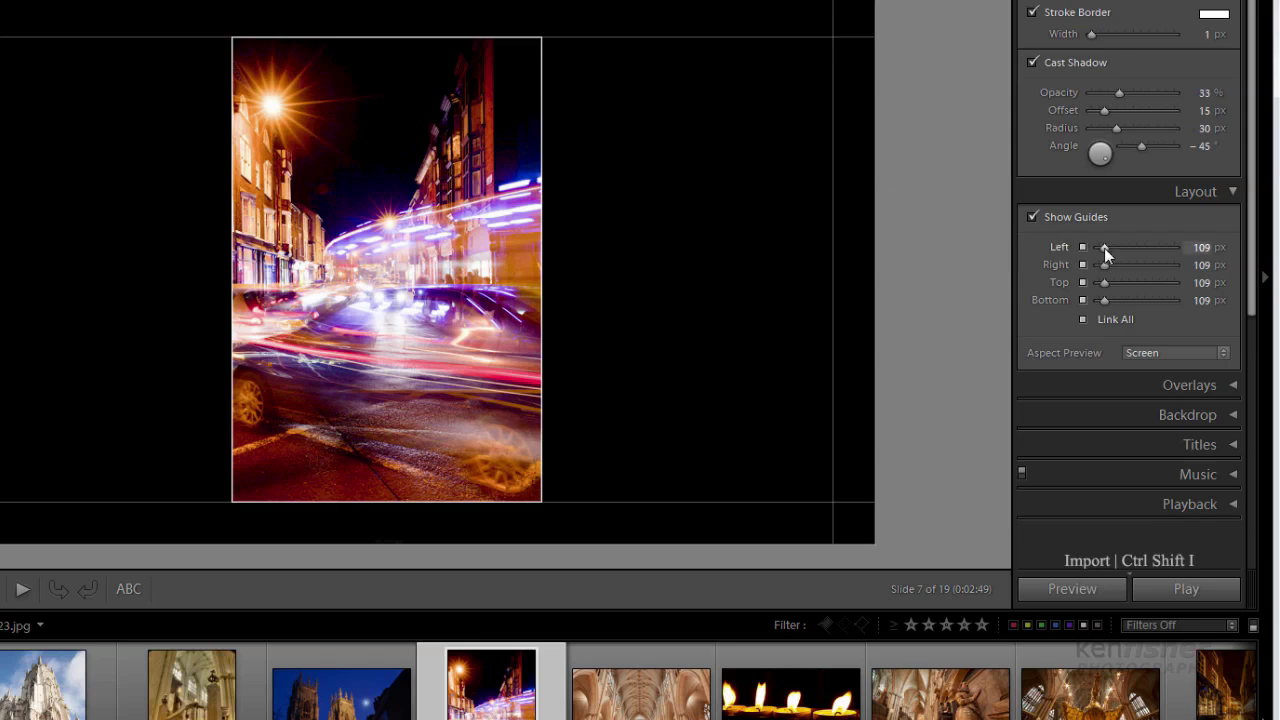
{"action": "mouse_move", "coordinate": [1104, 248]}
{"action": "left_mouse_down"}
{"action": "mouse_move", "coordinate": [1129, 247]}
{"action": "mouse_move", "coordinate": [1096, 244]}
{"action": "mouse_move", "coordinate": [1109, 246]}
{"action": "left_mouse_up"}
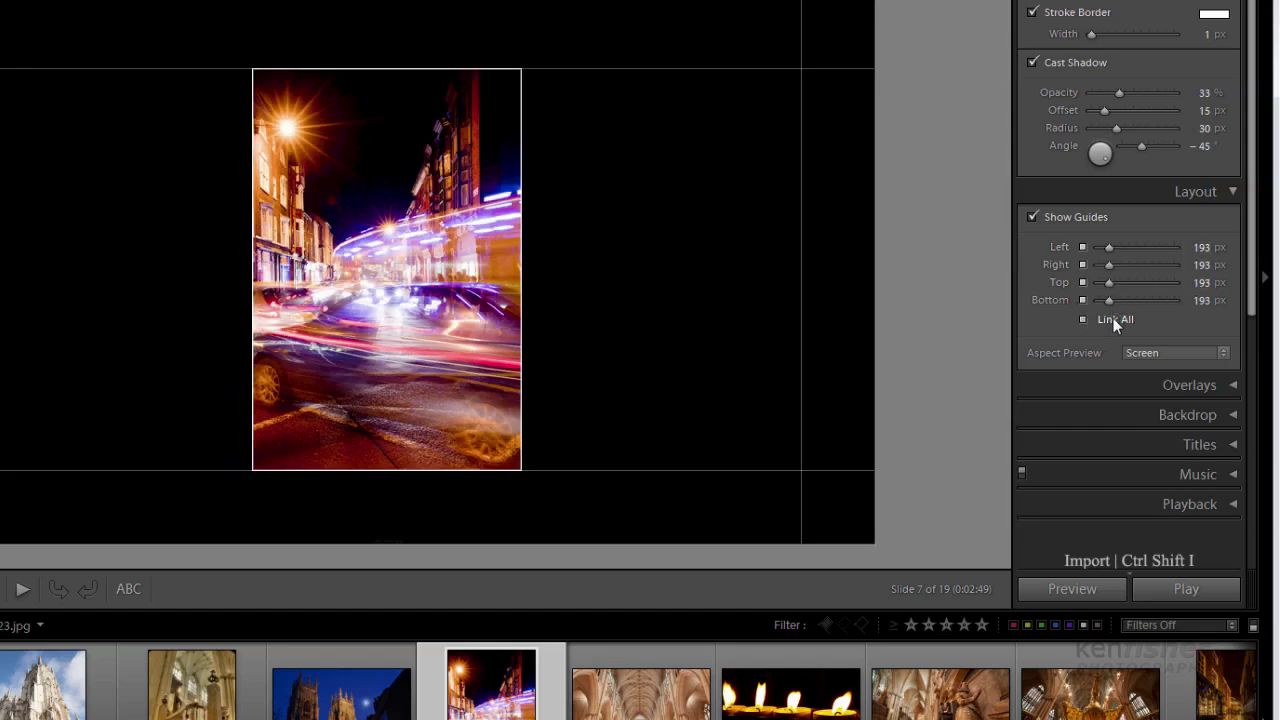
{"action": "mouse_move", "coordinate": [802, 246]}
{"action": "left_mouse_down"}
{"action": "mouse_move", "coordinate": [777, 251]}
{"action": "mouse_move", "coordinate": [797, 252]}
{"action": "left_mouse_up"}
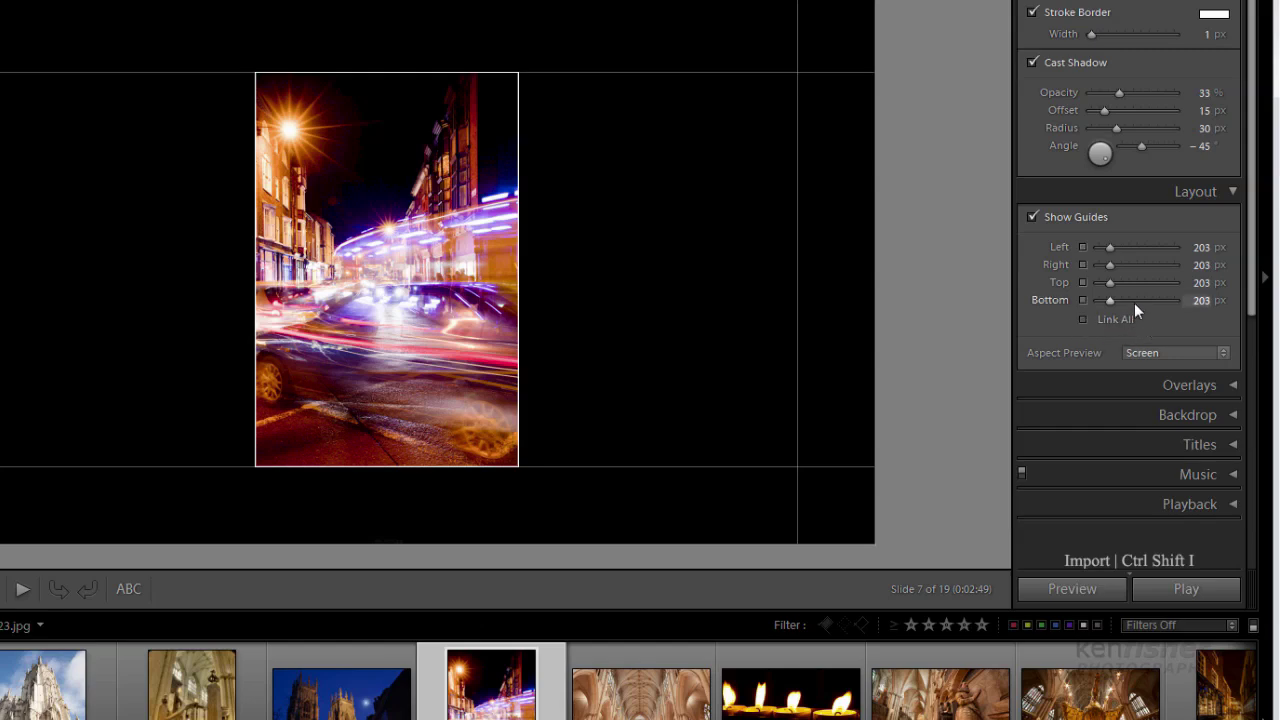
Adjust the right margin to 137 px and the top margin to 213 px
{"action": "left_click_drag", "start_coordinate": [797, 251], "coordinate": [822, 317]}
{"action": "mouse_move", "coordinate": [594, 70]}
{"action": "left_mouse_down"}
{"action": "mouse_move", "coordinate": [593, 54]}
{"action": "mouse_move", "coordinate": [591, 84]}
{"action": "left_mouse_up"}
{"action": "key", "text": "Right"}
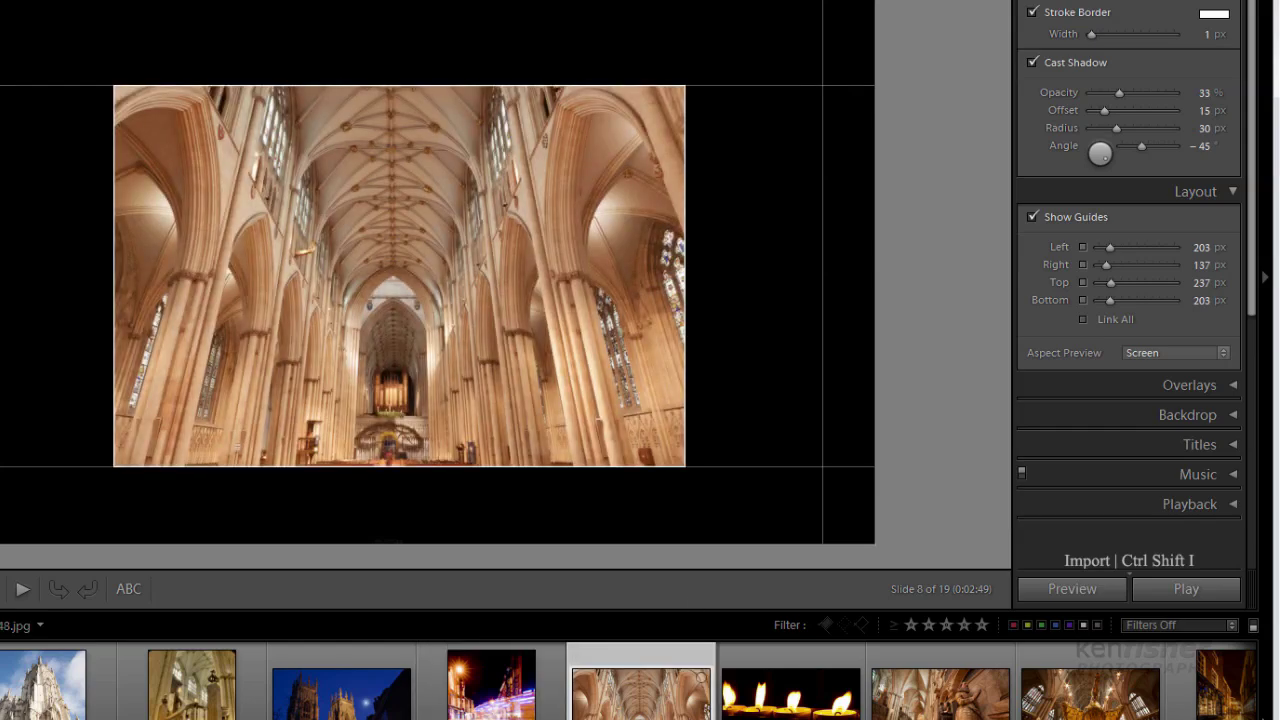
{"action": "left_click_drag", "start_coordinate": [757, 86], "coordinate": [763, 79]}
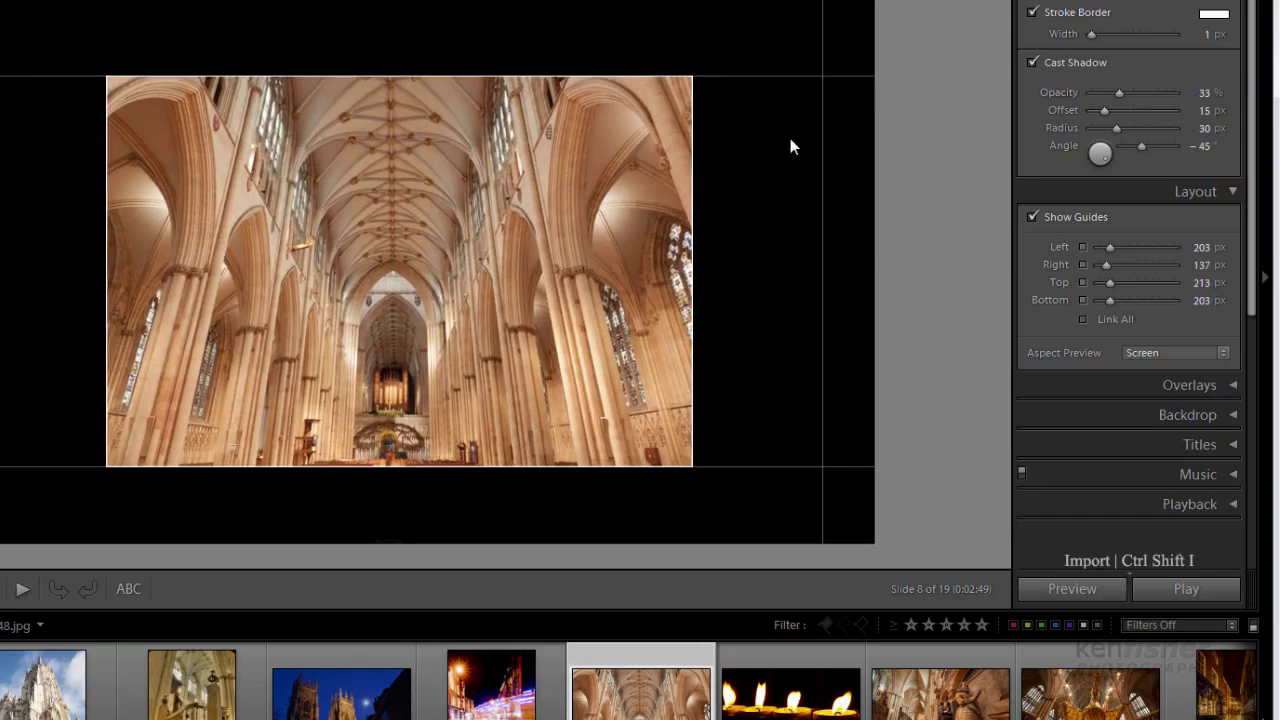
{"action": "left_click", "coordinate": [500, 710]}
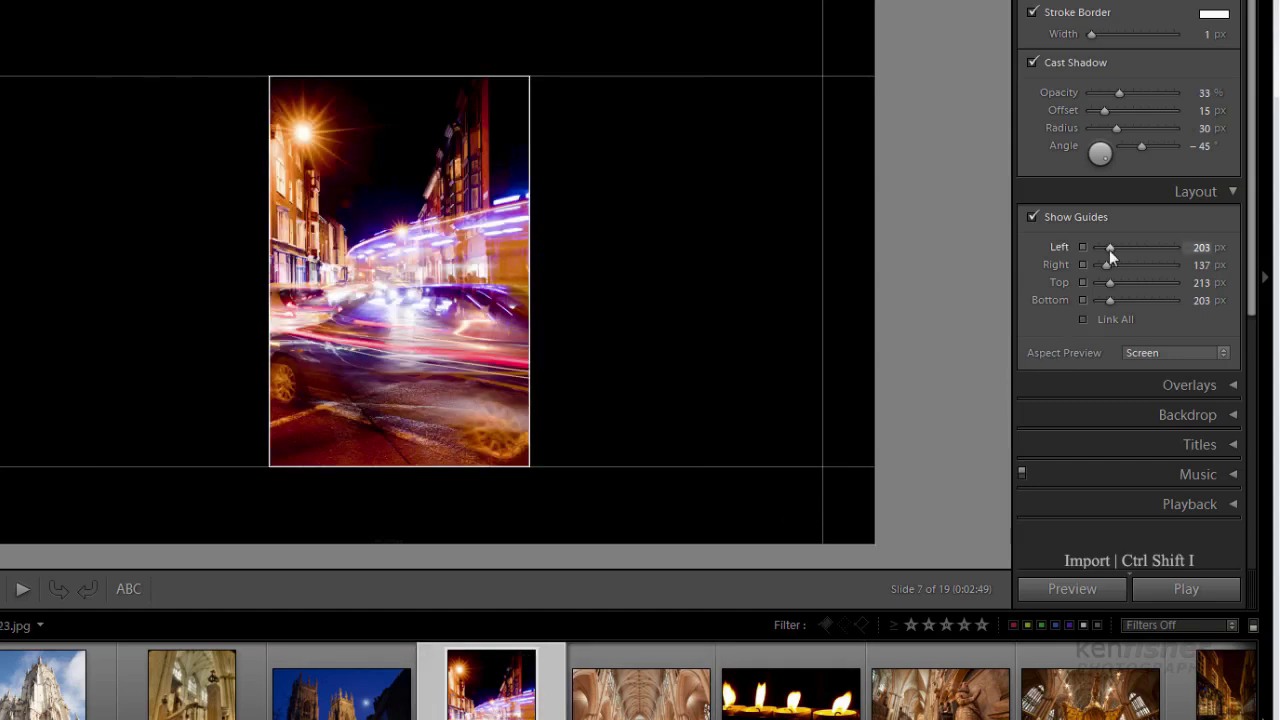
Scale the 'Lightroom' identity plate up to 17% and centre it beneath the photo
{"action": "left_click", "coordinate": [1234, 390]}
{"action": "scroll", "coordinate": [1249, 271], "scroll_direction": "down", "scroll_amount": 2}
{"action": "scroll", "coordinate": [1247, 255], "scroll_direction": "up", "scroll_amount": 1}
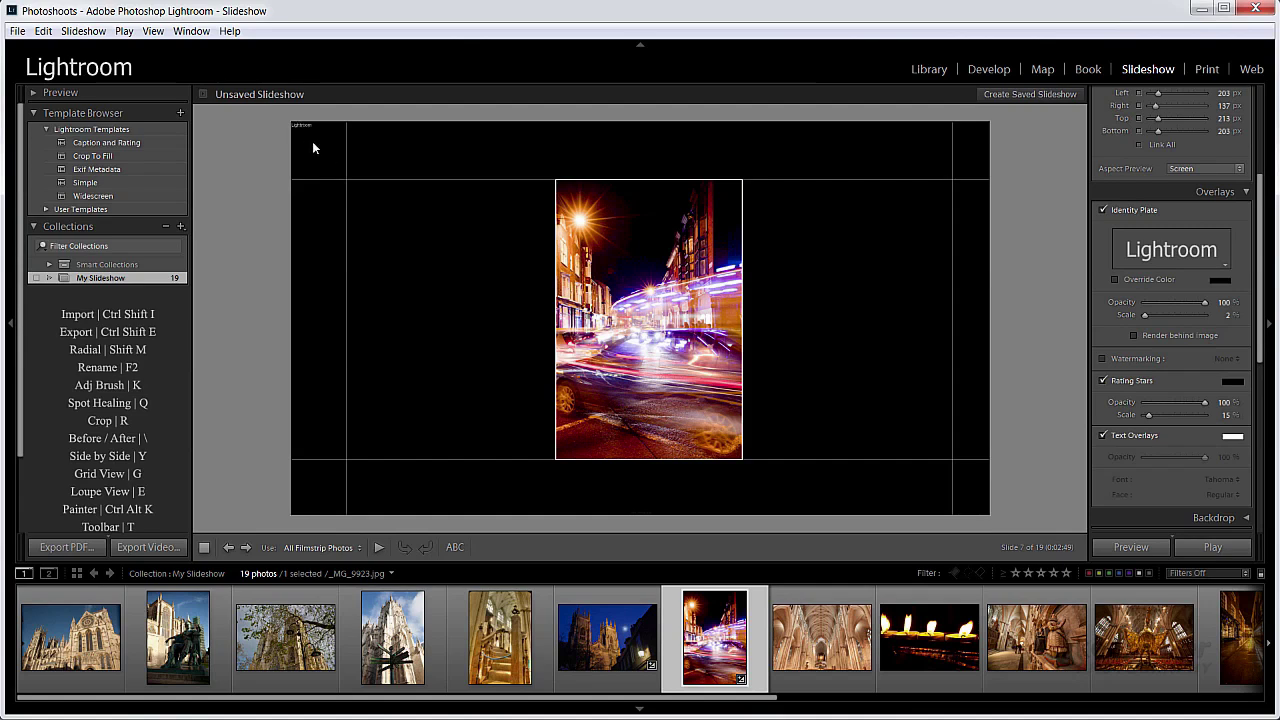
{"action": "left_click", "coordinate": [301, 126]}
{"action": "left_click_drag", "start_coordinate": [316, 128], "coordinate": [418, 186]}
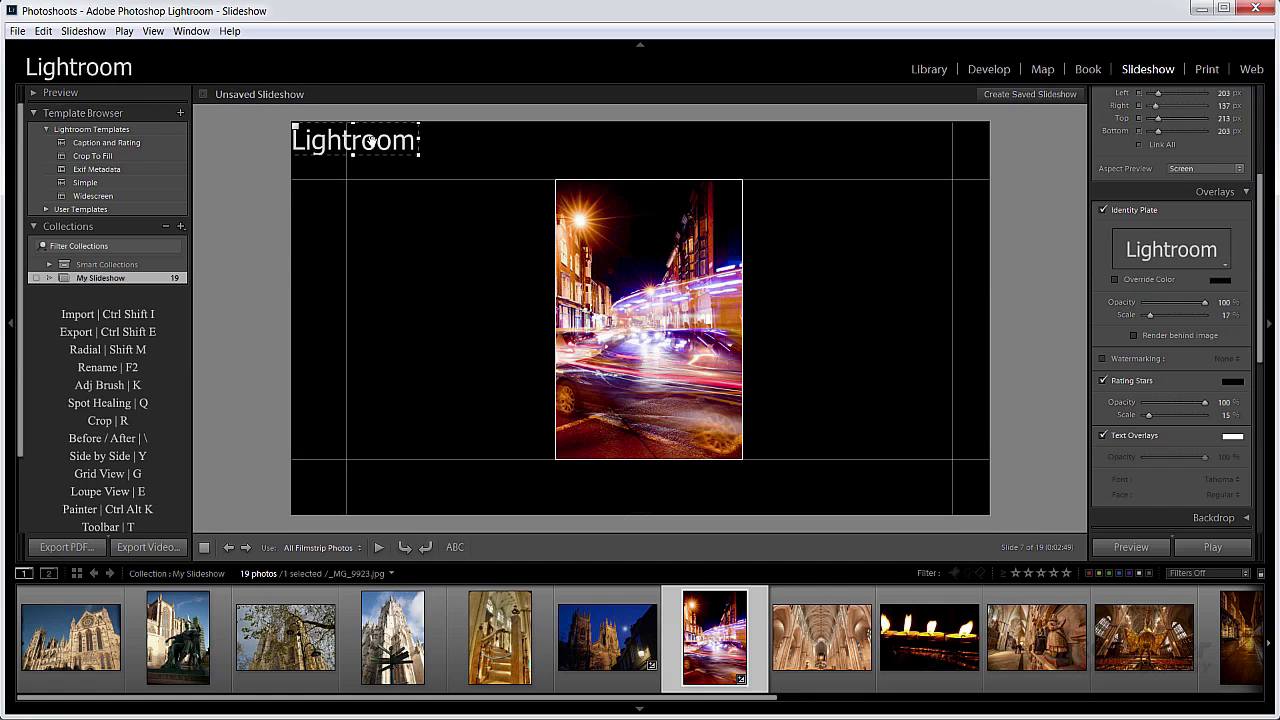
{"action": "left_click_drag", "start_coordinate": [370, 141], "coordinate": [480, 178]}
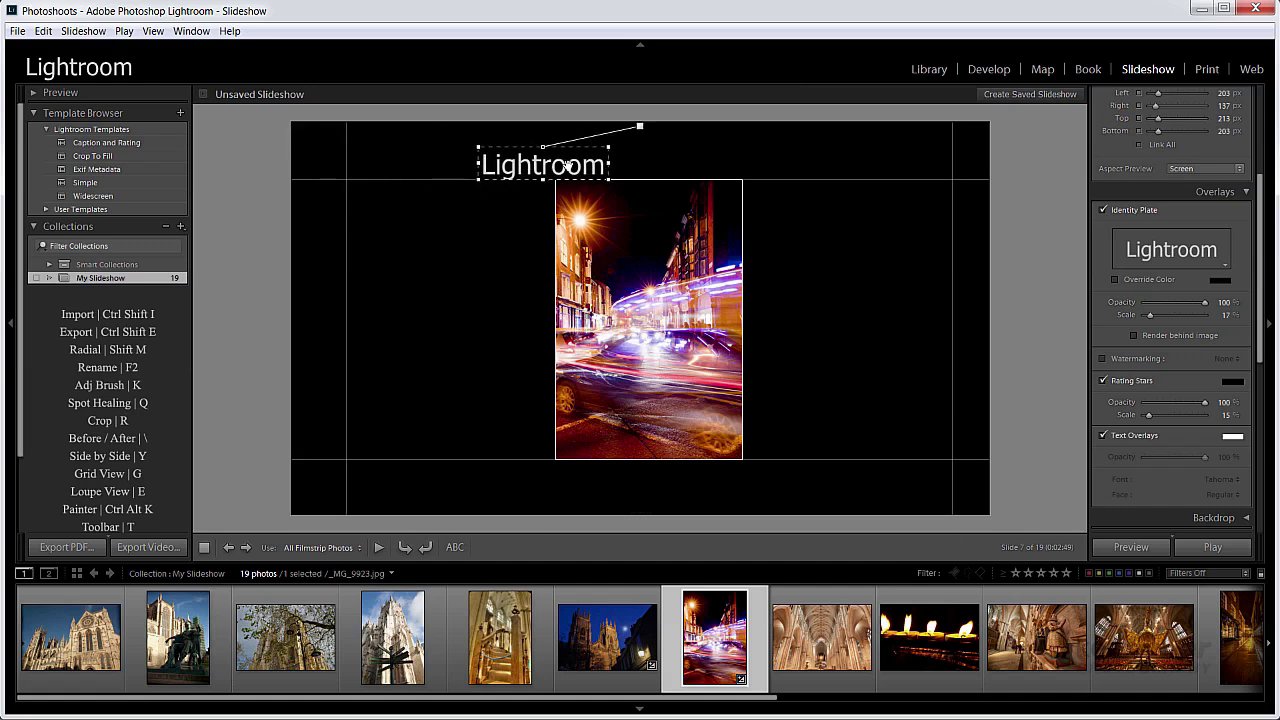
{"action": "left_click_drag", "start_coordinate": [567, 165], "coordinate": [657, 487]}
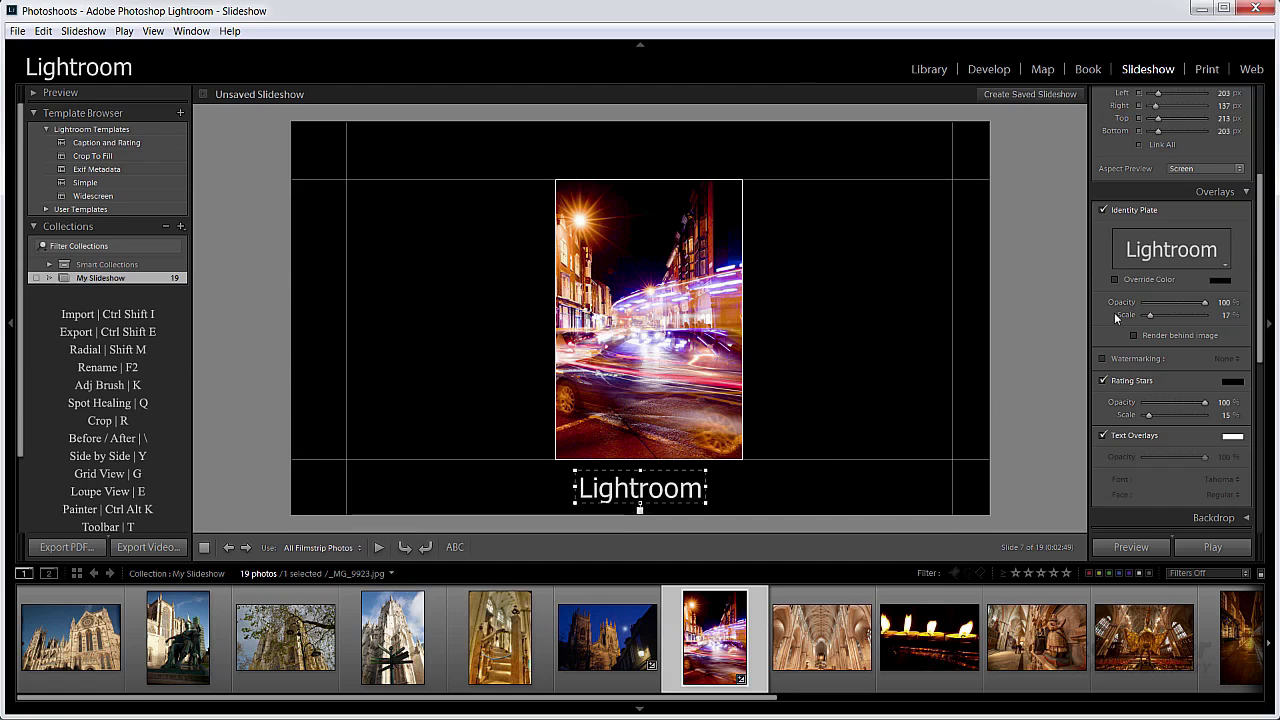
Switch the identity plate to a graphical plate using the logo green and white image
{"action": "left_click", "coordinate": [1224, 263]}
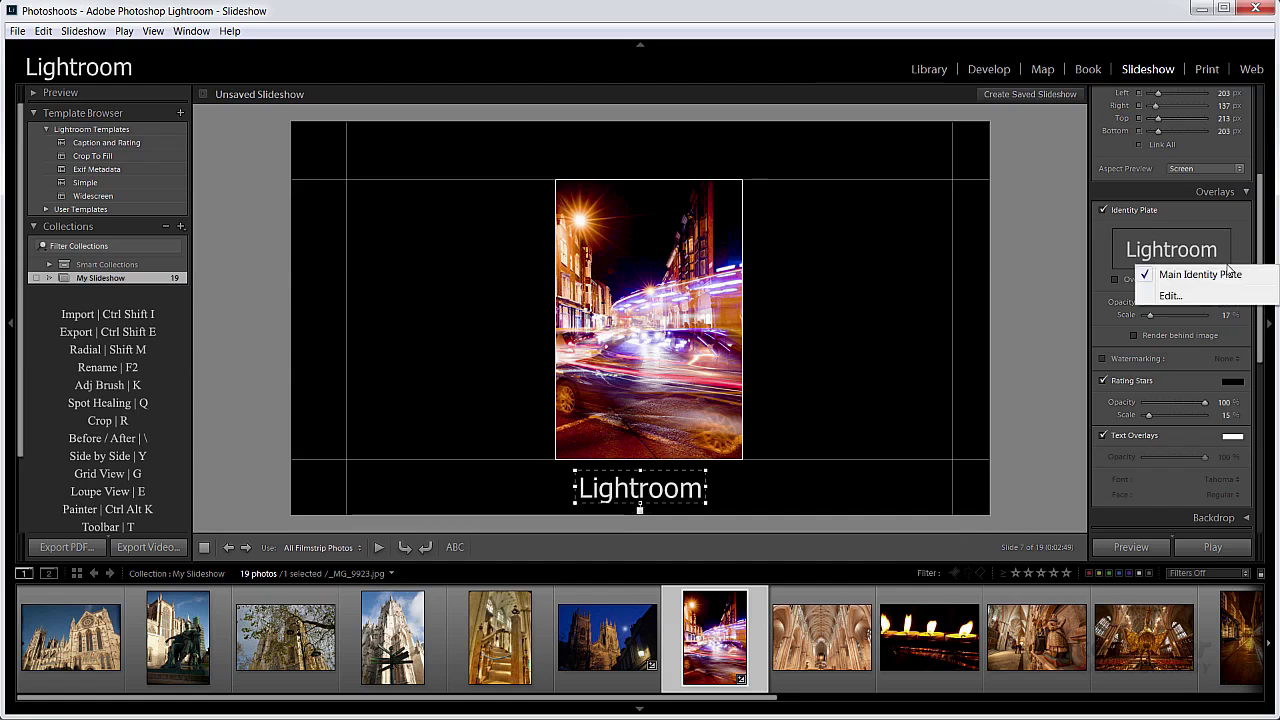
{"action": "left_click", "coordinate": [1196, 296]}
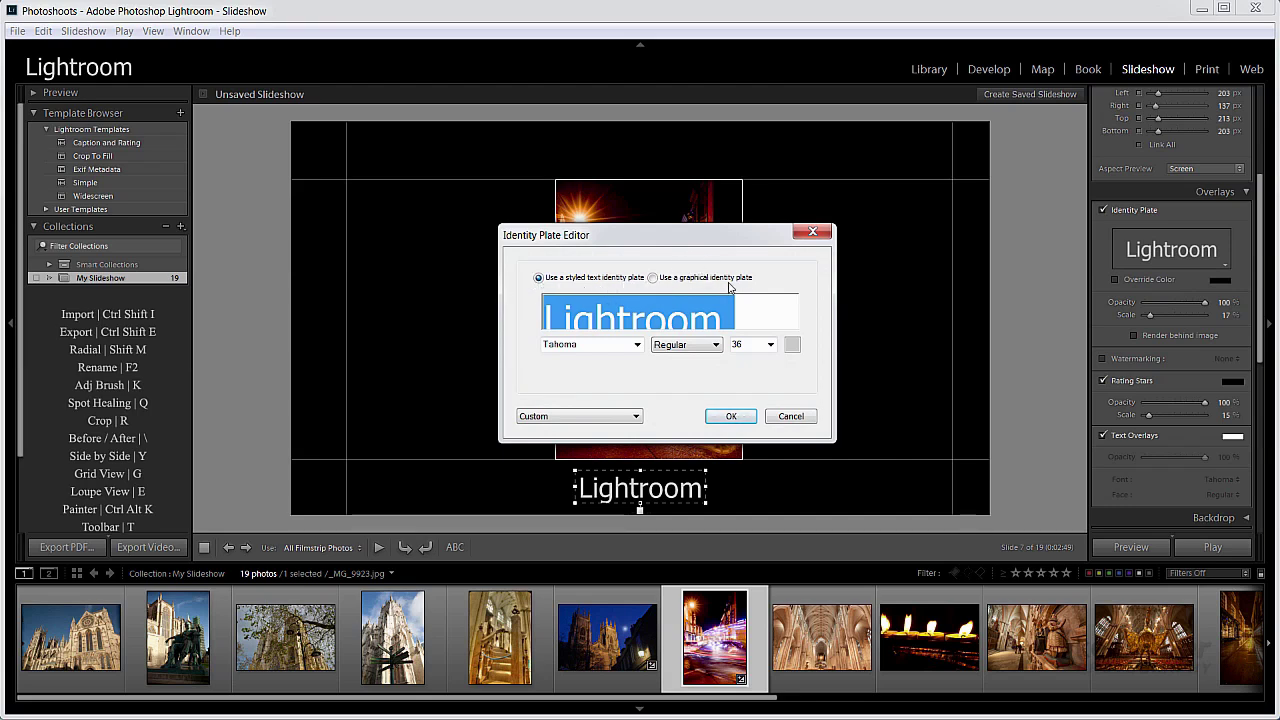
{"action": "left_click", "coordinate": [653, 278]}
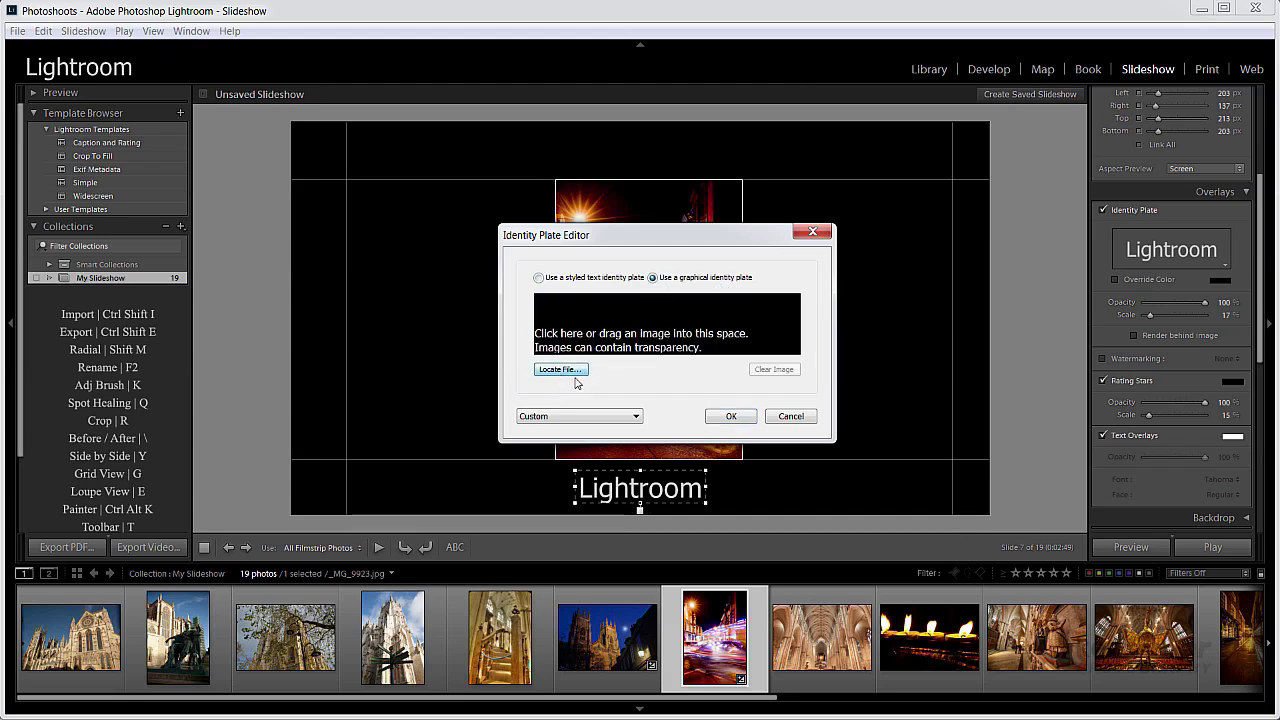
{"action": "left_click", "coordinate": [578, 372]}
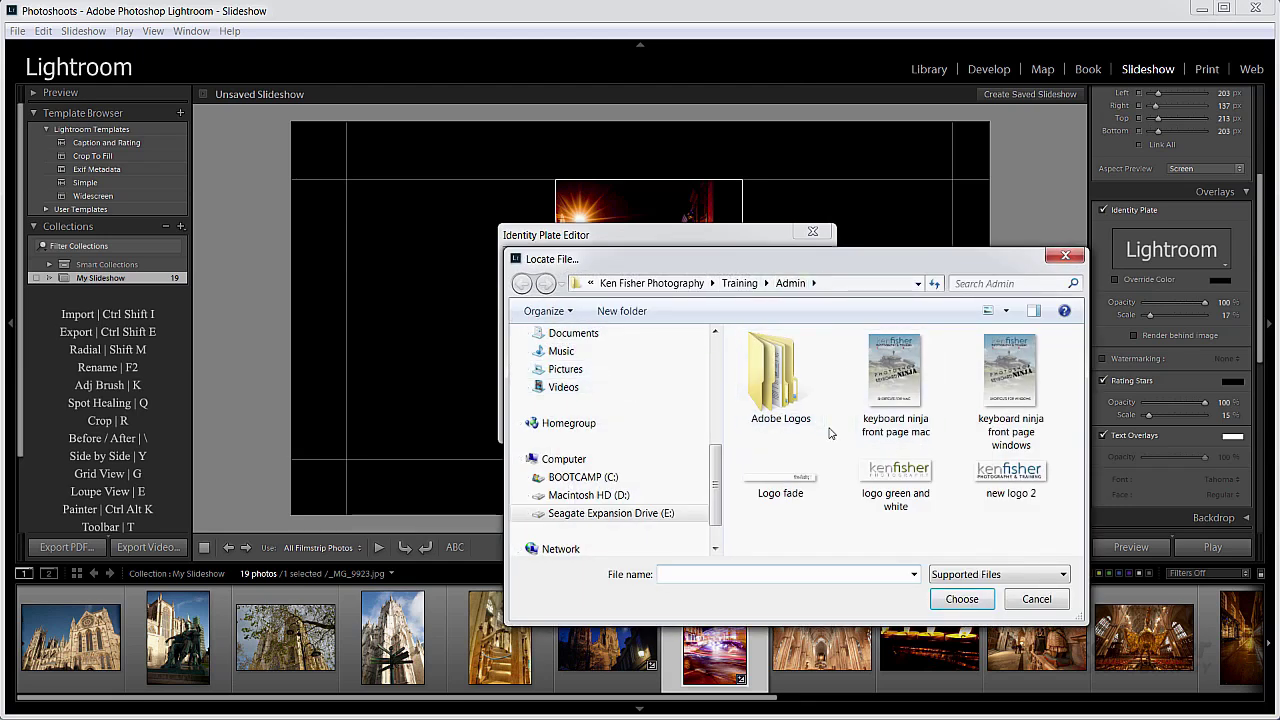
{"action": "left_click", "coordinate": [914, 480]}
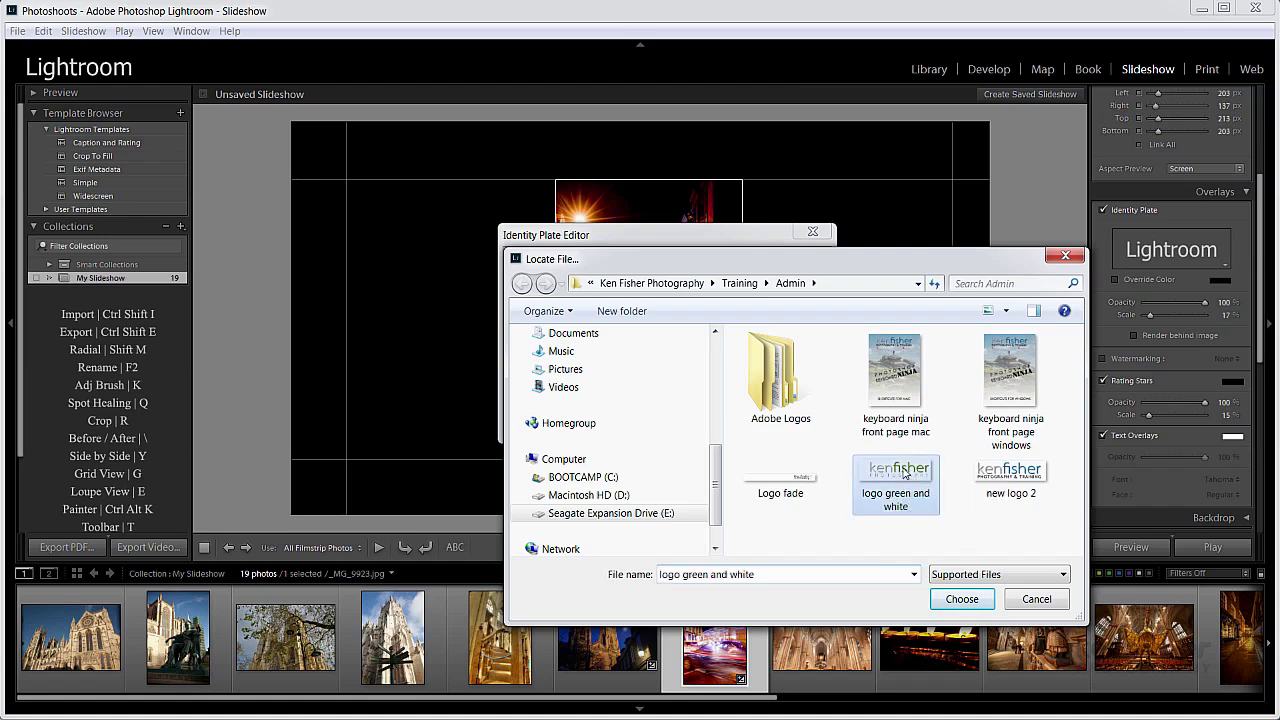
{"action": "left_click", "coordinate": [979, 611]}
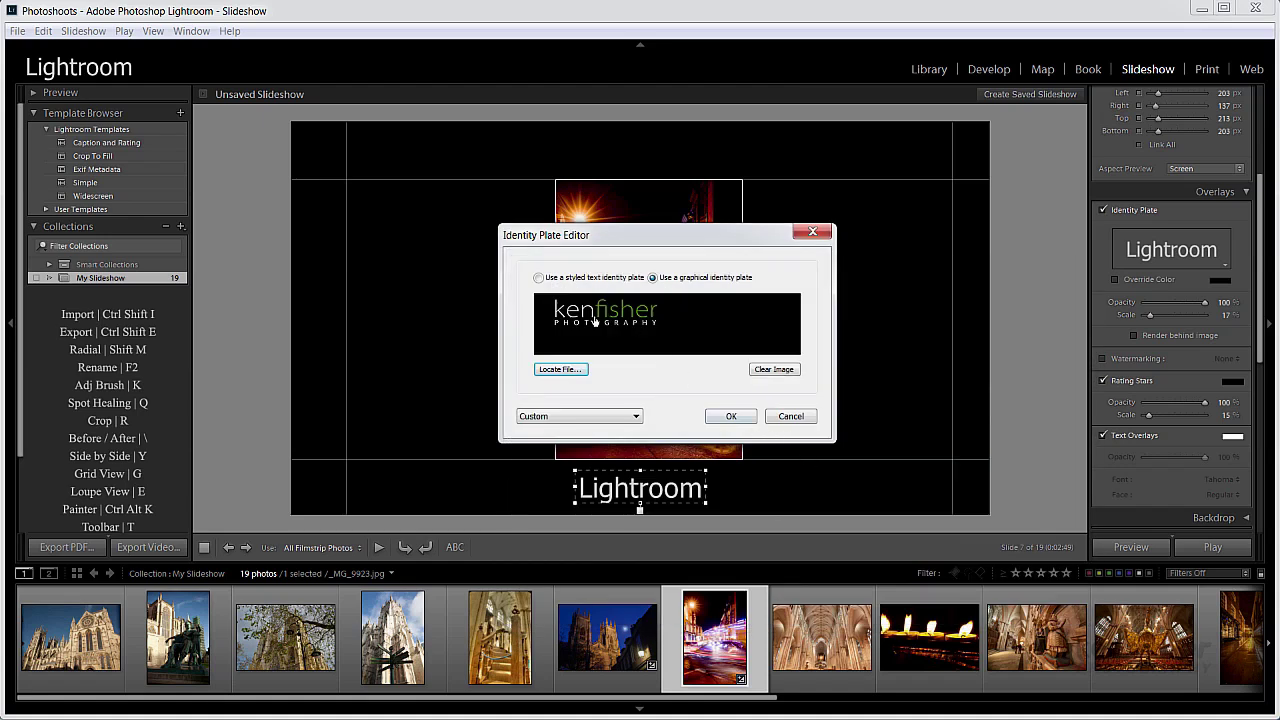
Save the logo plate as preset 'Logo Green white' and apply it to the slide
{"action": "left_click", "coordinate": [636, 417]}
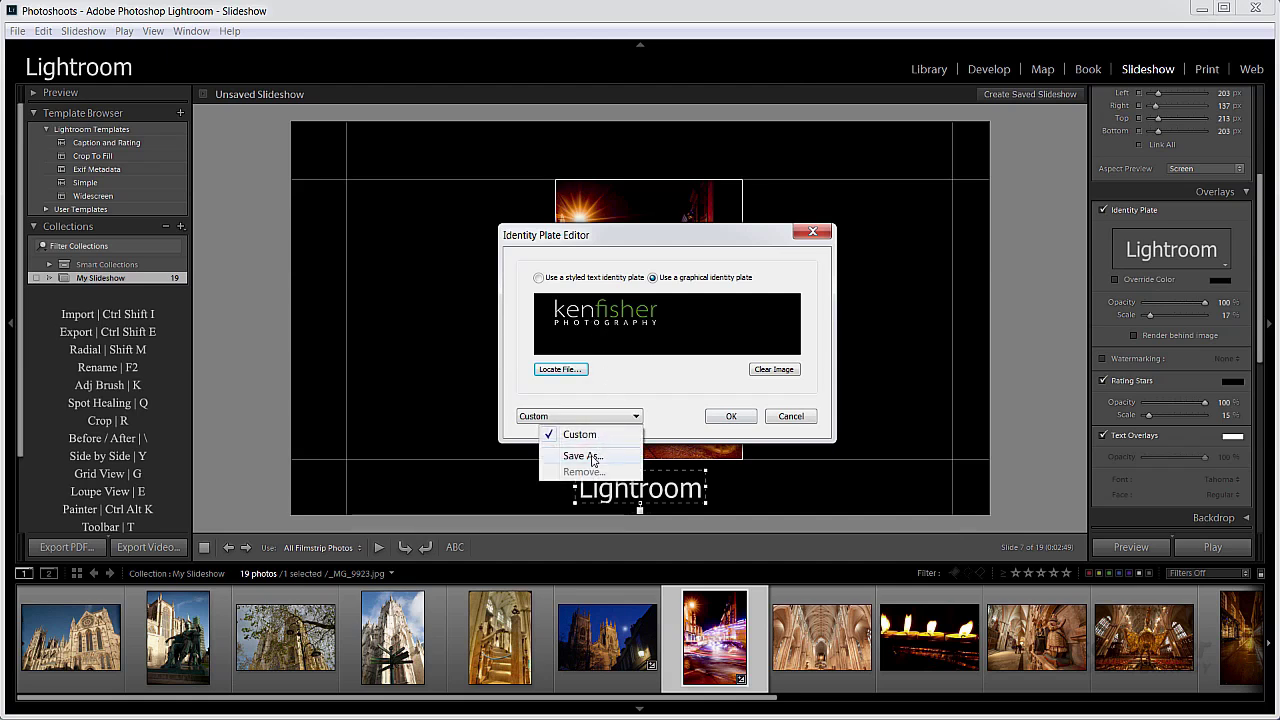
{"action": "left_click", "coordinate": [593, 456]}
{"action": "left_click", "coordinate": [582, 343]}
{"action": "left_click_drag", "start_coordinate": [582, 343], "coordinate": [522, 335]}
{"action": "type", "text": "Lo"}
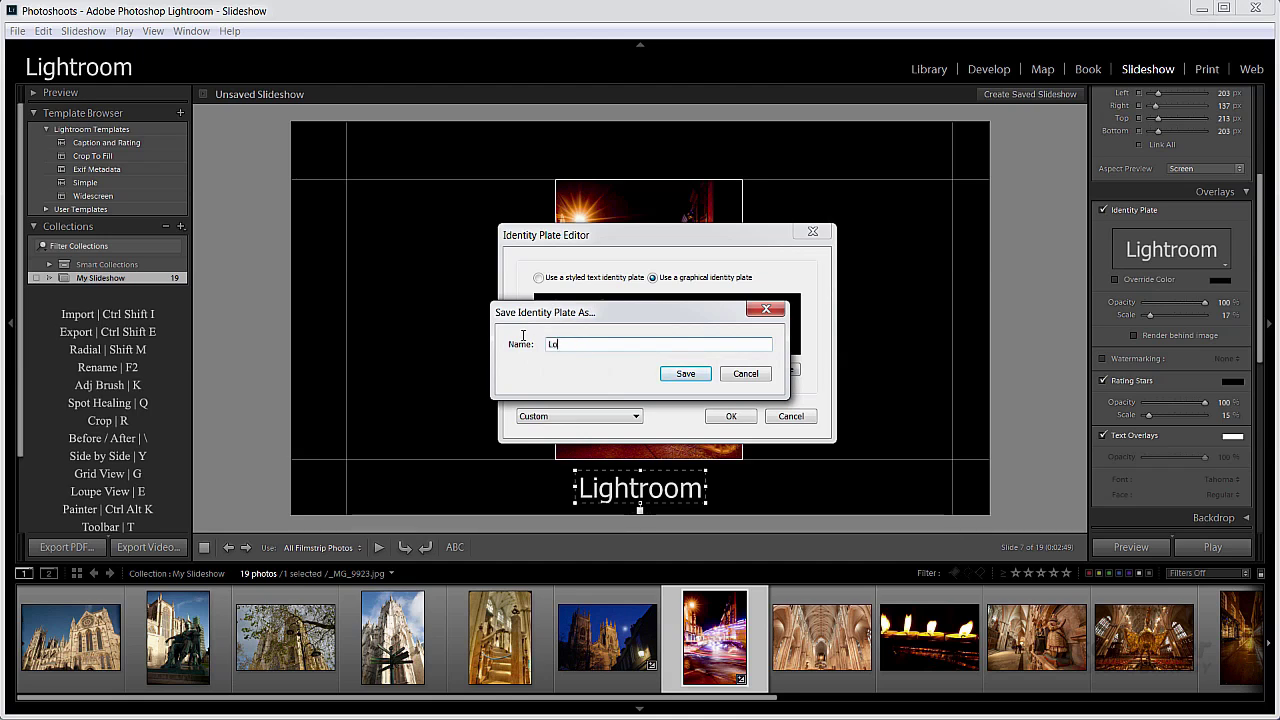
{"action": "type", "text": "go Green white"}
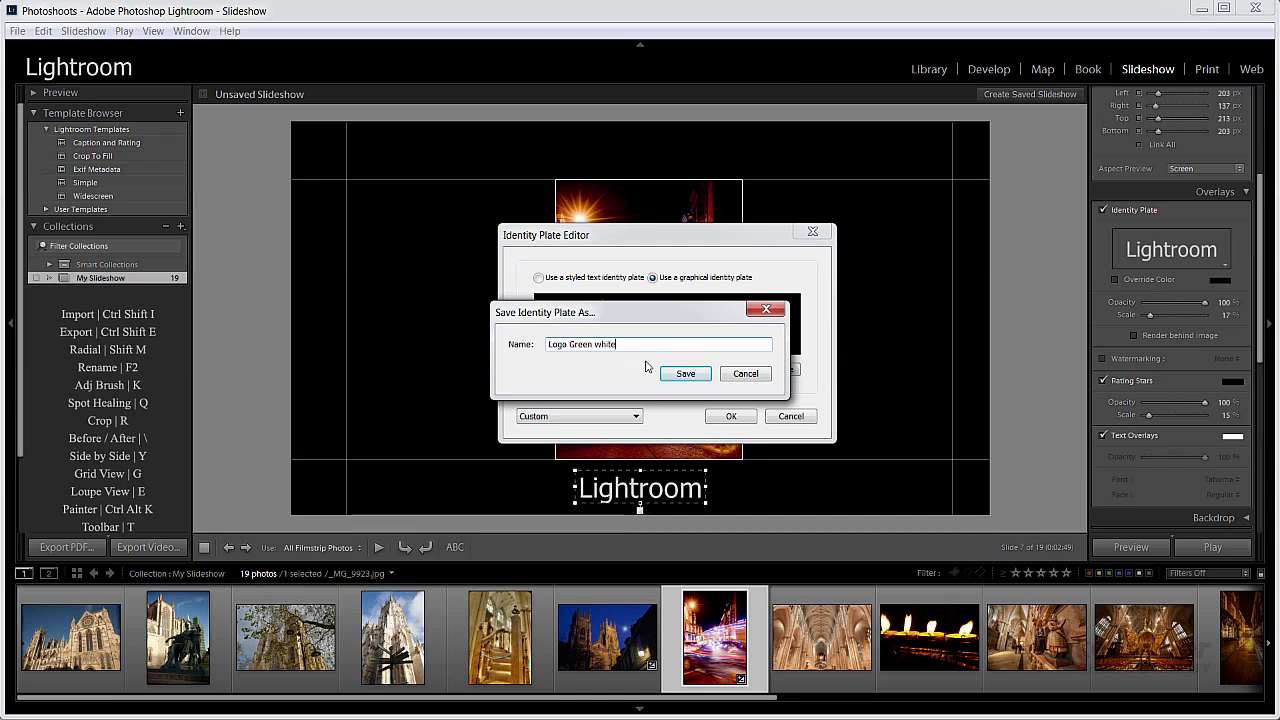
{"action": "left_click", "coordinate": [685, 374]}
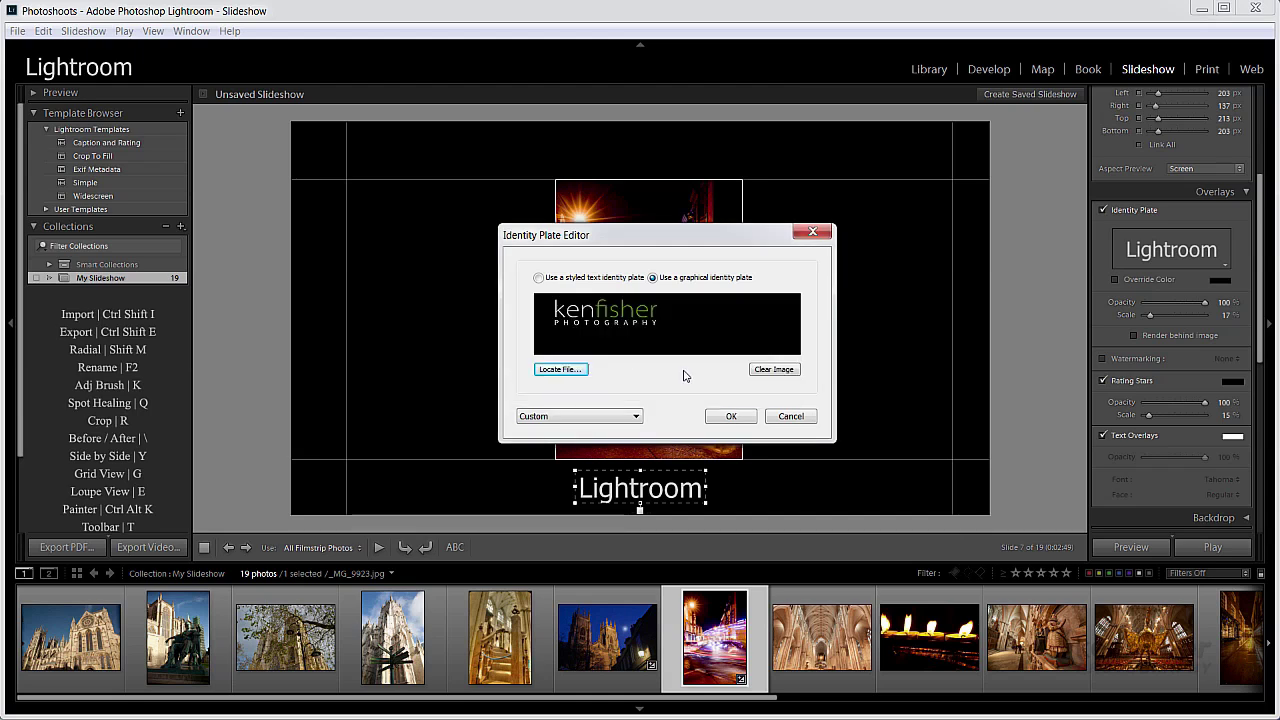
{"action": "left_click", "coordinate": [731, 417]}
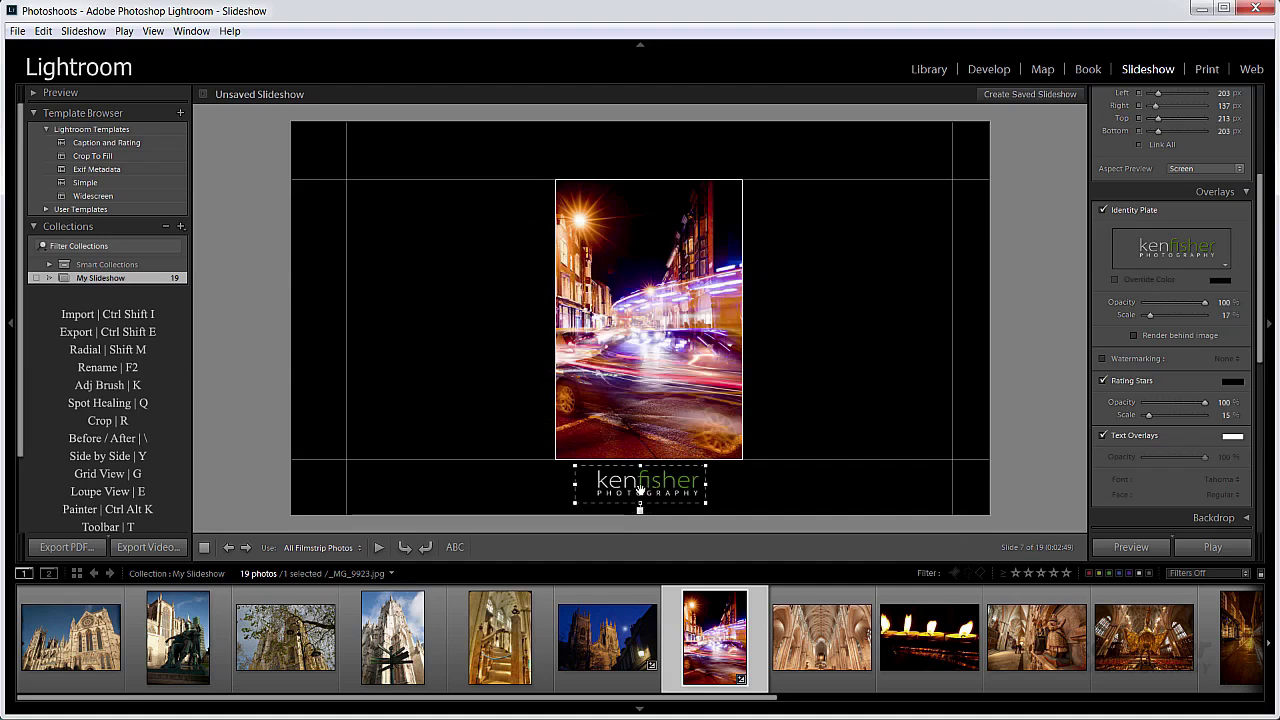
Reposition the logo plate so it sits just beneath the photo
{"action": "left_click_drag", "start_coordinate": [661, 485], "coordinate": [571, 393]}
{"action": "left_click_drag", "start_coordinate": [523, 343], "coordinate": [650, 490]}
{"action": "left_click", "coordinate": [772, 494]}
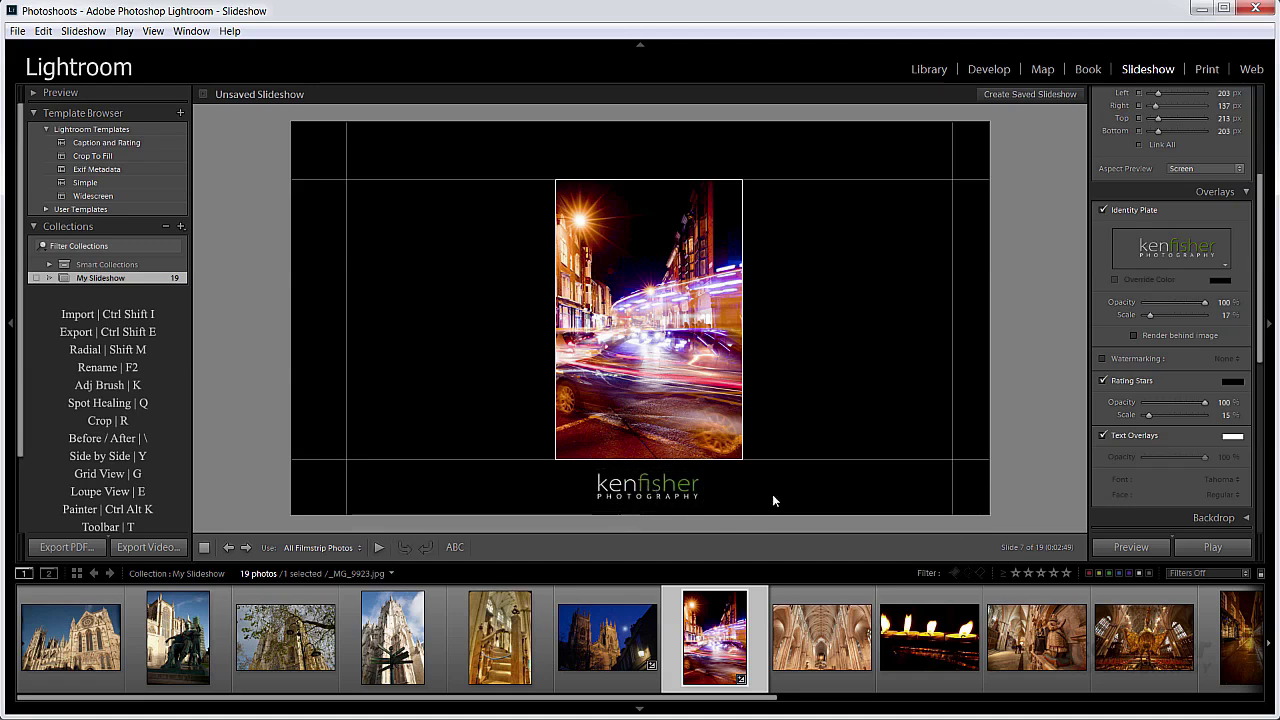
{"action": "left_click", "coordinate": [666, 483]}
{"action": "left_click_drag", "start_coordinate": [684, 484], "coordinate": [686, 484]}
{"action": "left_click", "coordinate": [778, 492]}
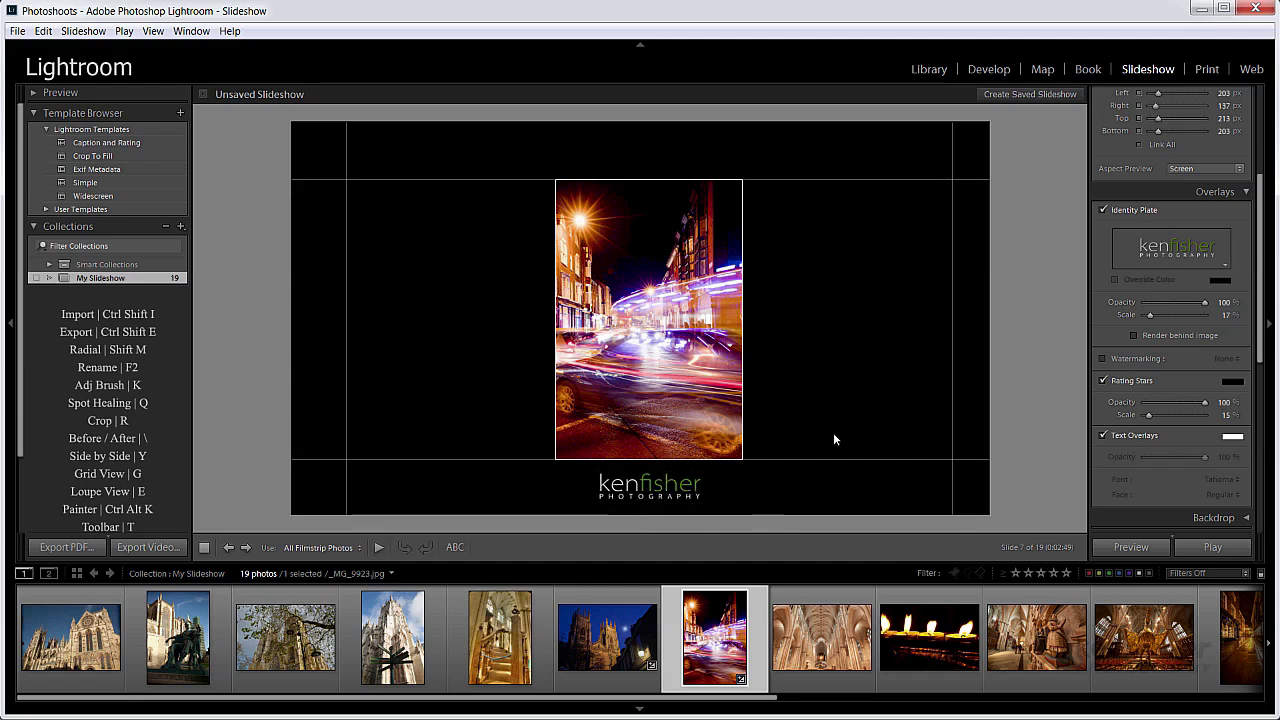
Choose the KFWM White watermark preset, leaving Watermarking unticked
{"action": "left_click", "coordinate": [1102, 358]}
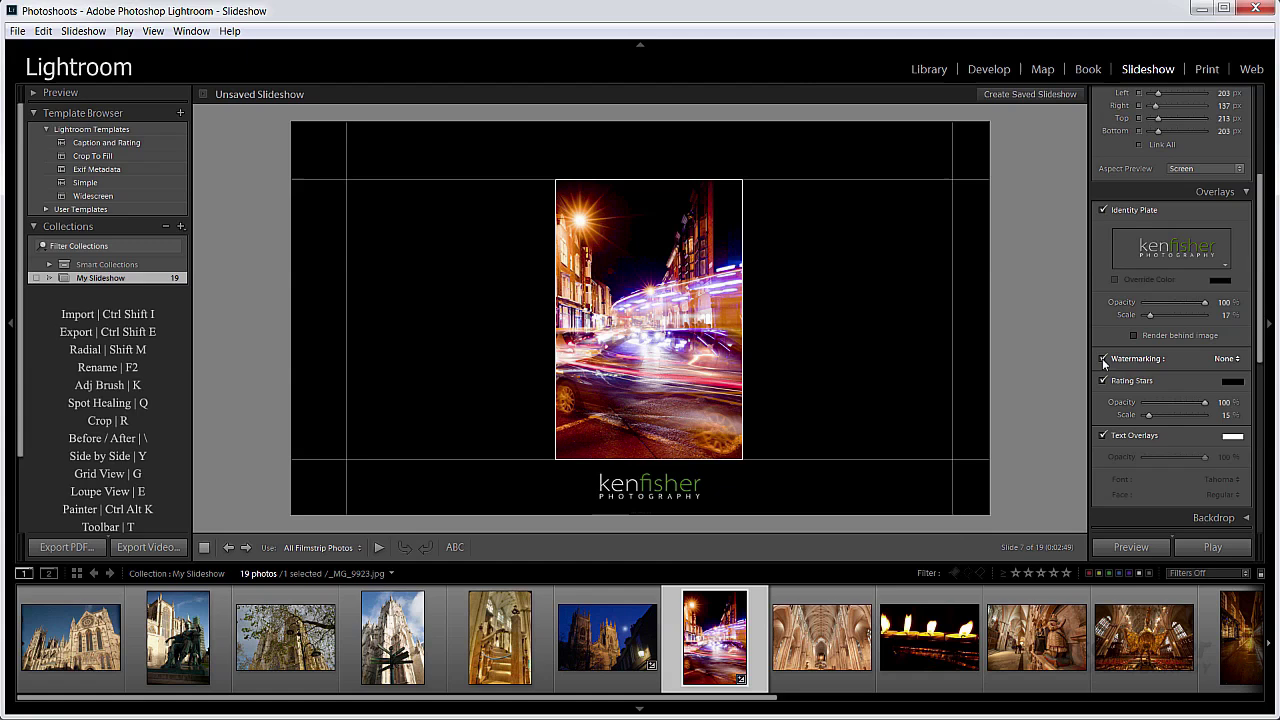
{"action": "left_click", "coordinate": [1236, 360]}
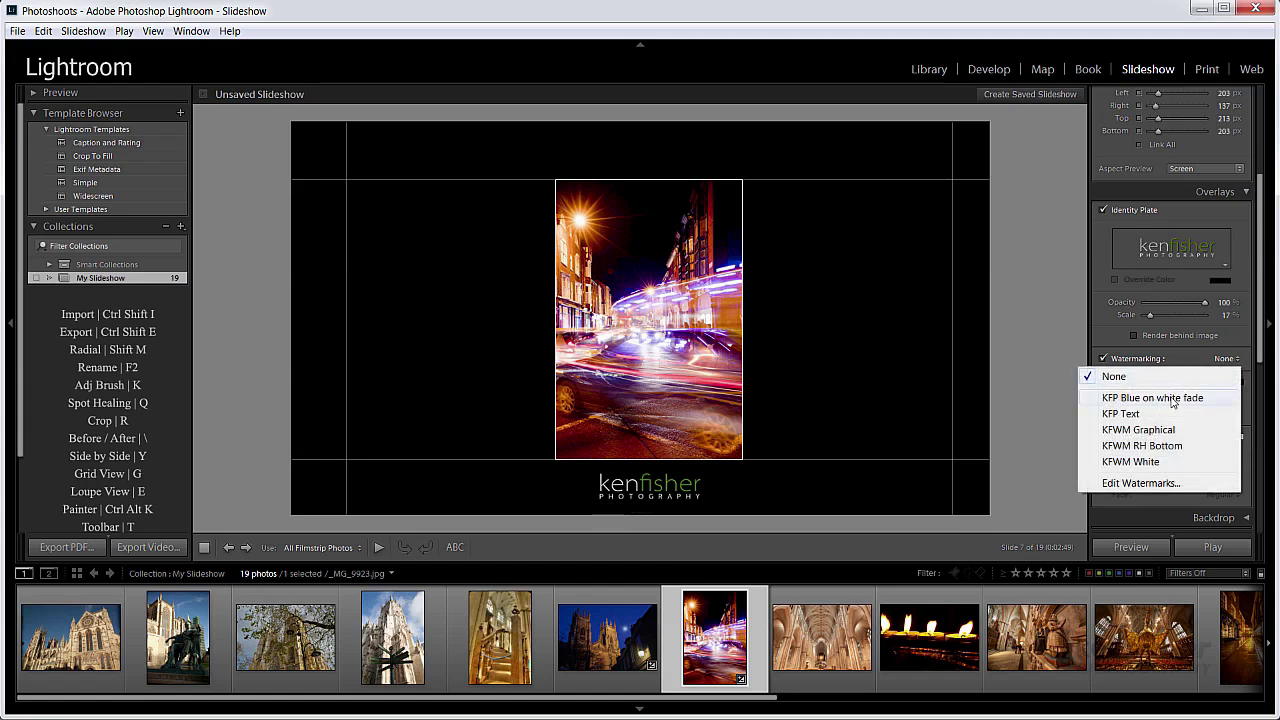
{"action": "left_click", "coordinate": [1152, 465]}
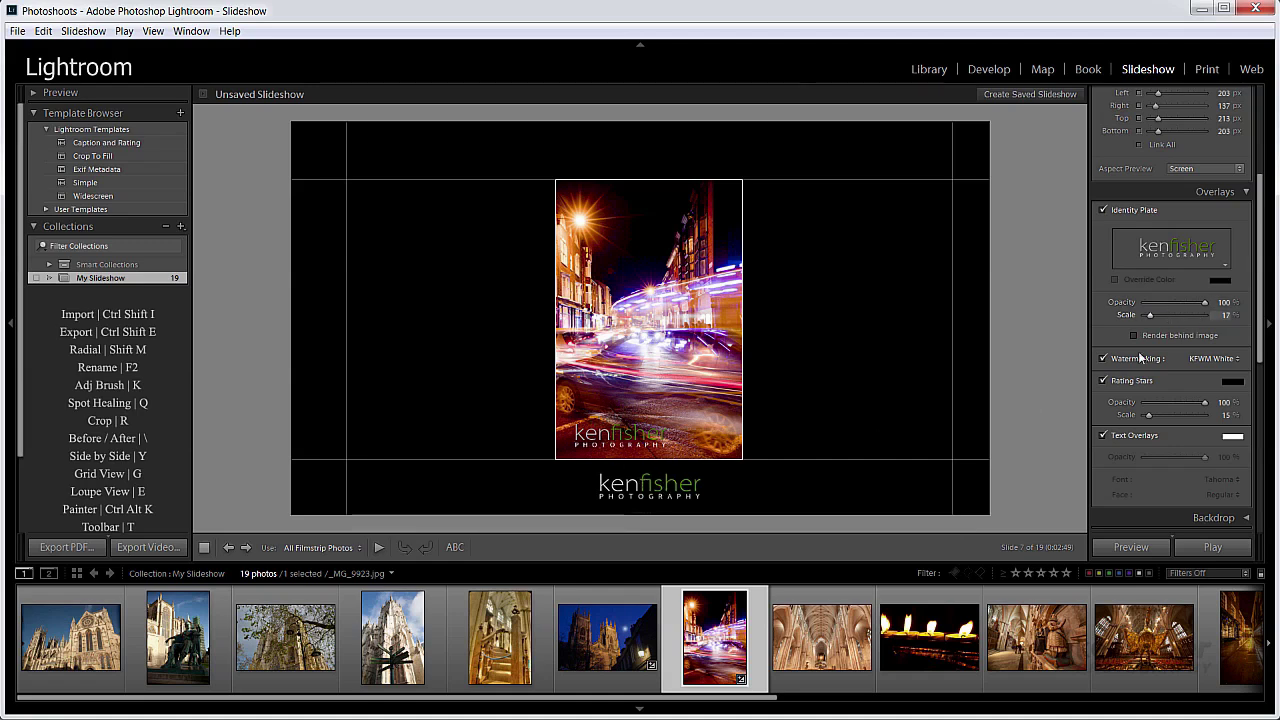
{"action": "left_click", "coordinate": [1103, 358]}
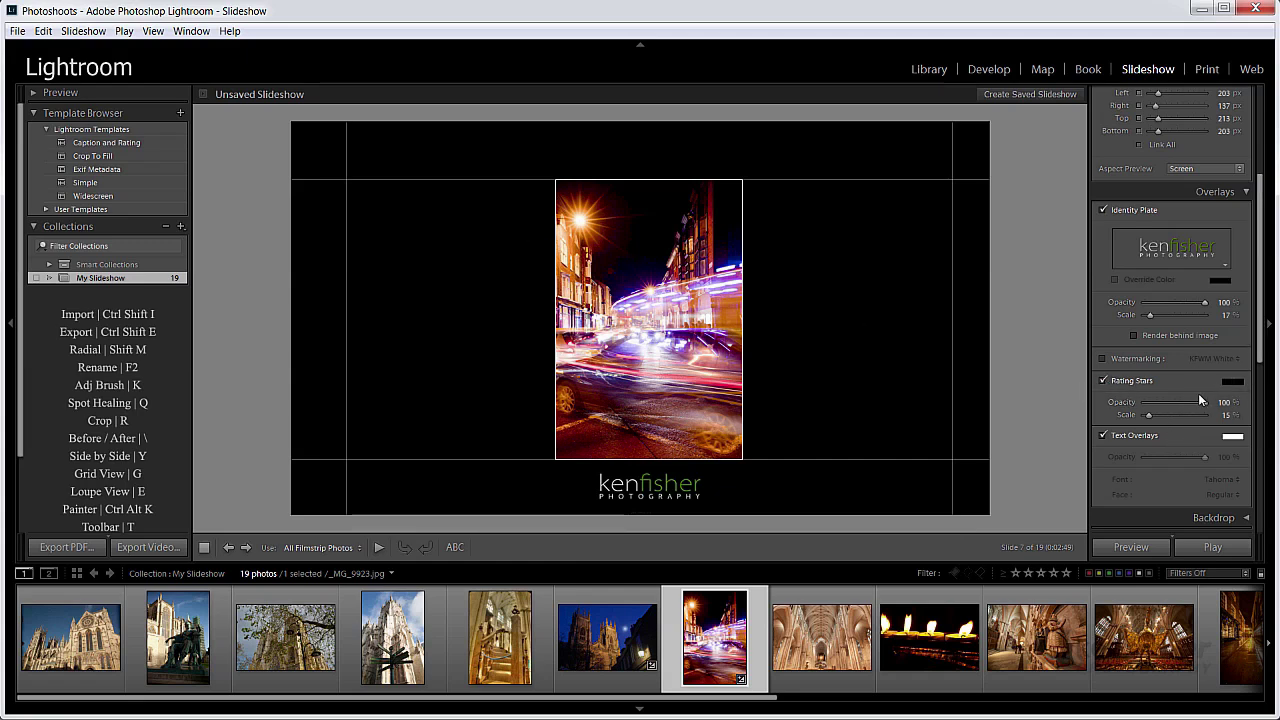
Add a 'York' custom text overlay and centre it at the top of the slide above the photo
{"action": "scroll", "coordinate": [1258, 355], "scroll_direction": "down", "scroll_amount": 5}
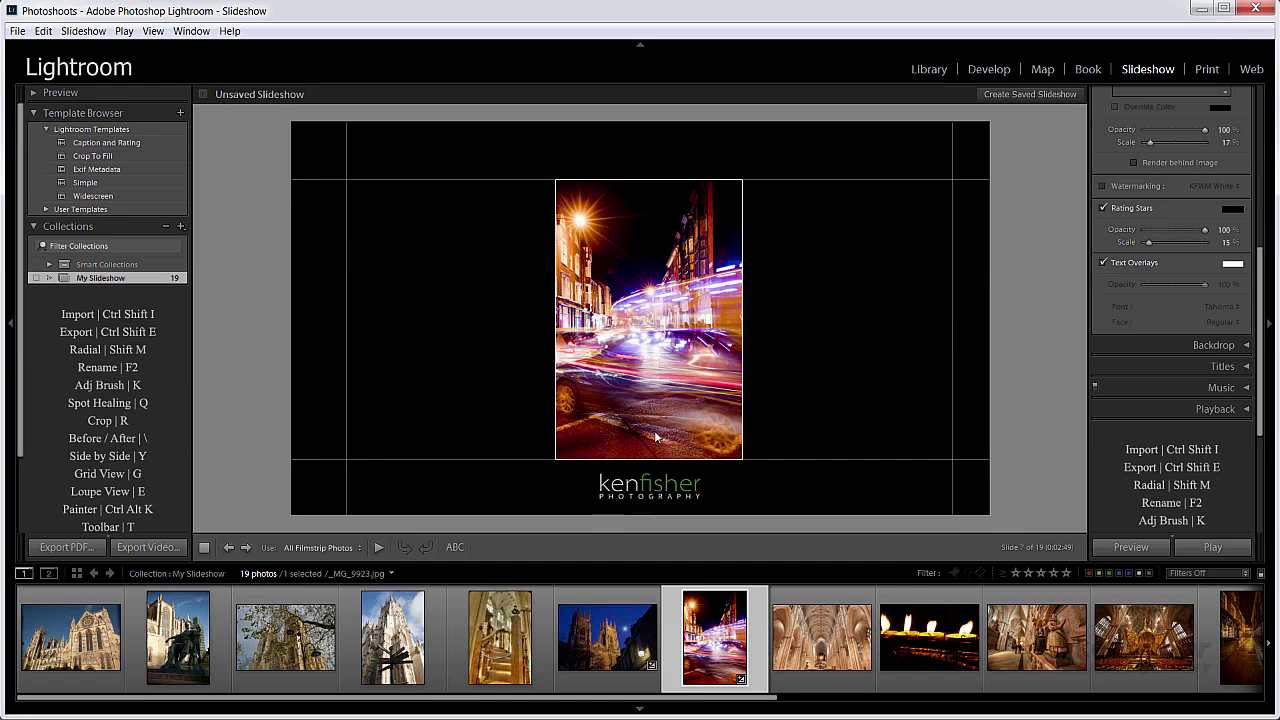
{"action": "left_click", "coordinate": [454, 548]}
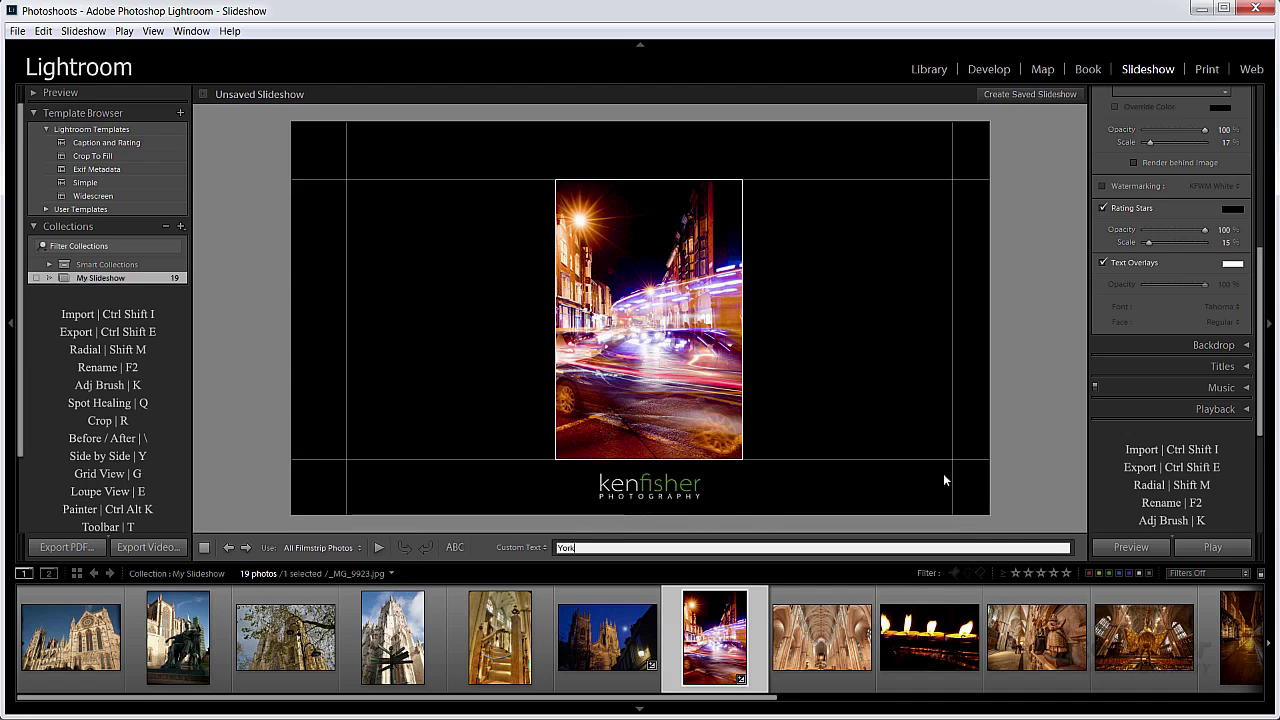
{"action": "key", "text": "Return"}
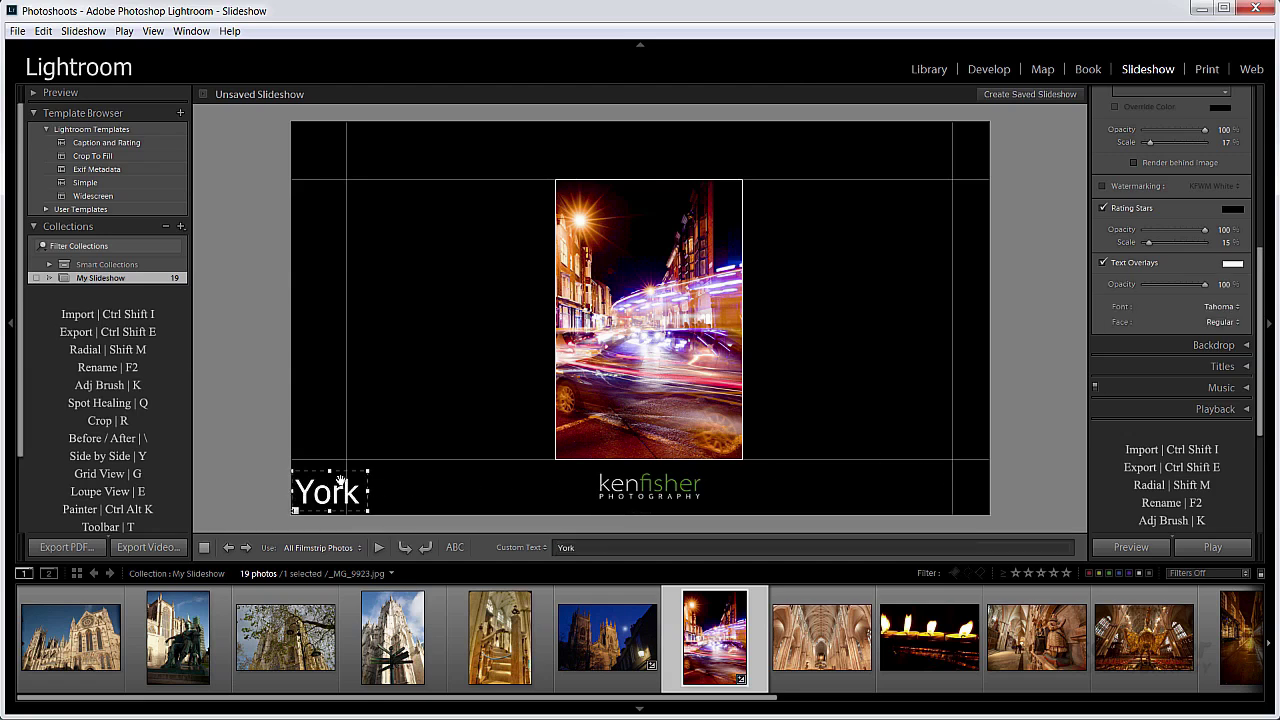
{"action": "left_click_drag", "start_coordinate": [330, 495], "coordinate": [641, 157]}
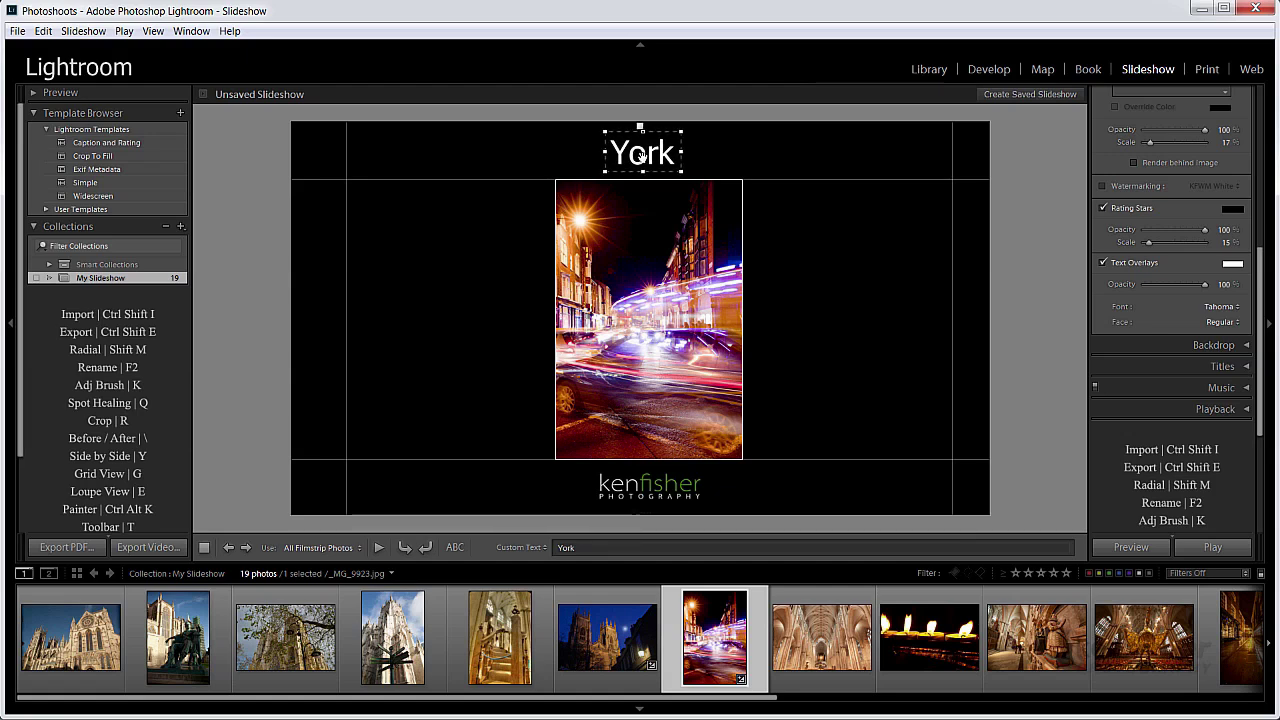
{"action": "left_click", "coordinate": [809, 296]}
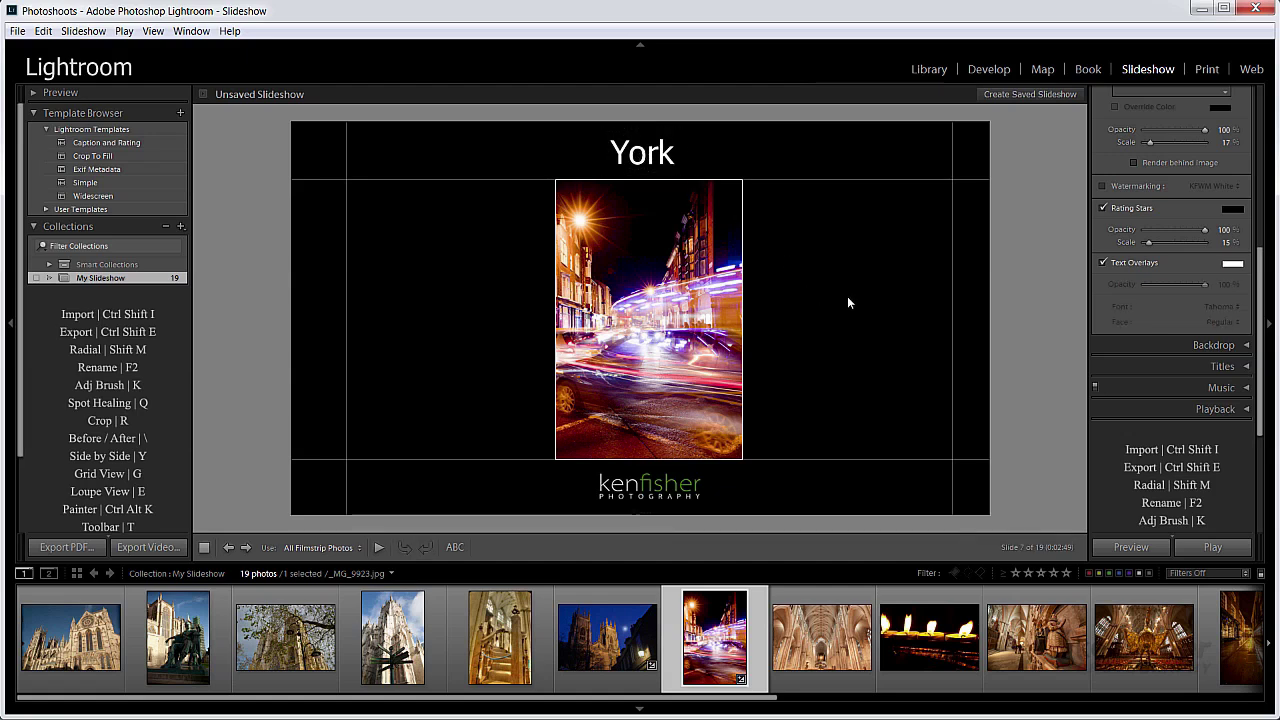
Set the backdrop colour wash to white at about 44% opacity, then switch it off
{"action": "left_click", "coordinate": [1246, 345]}
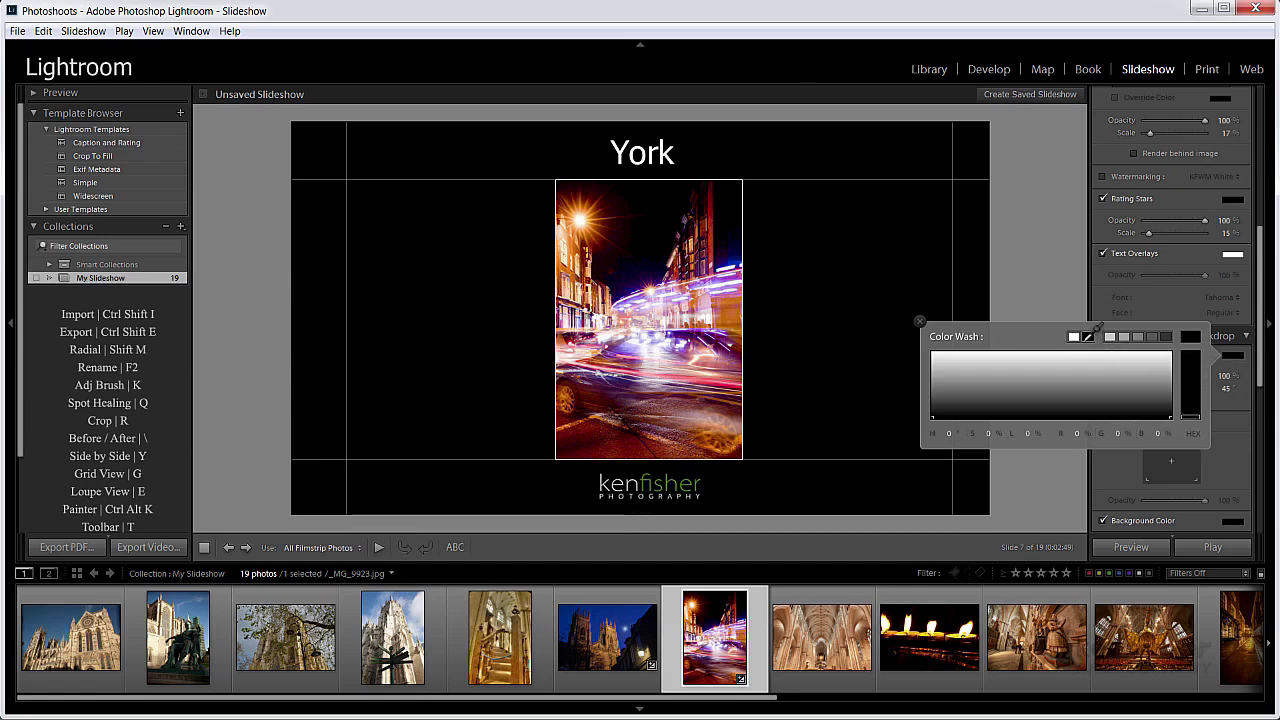
{"action": "left_click", "coordinate": [1075, 337]}
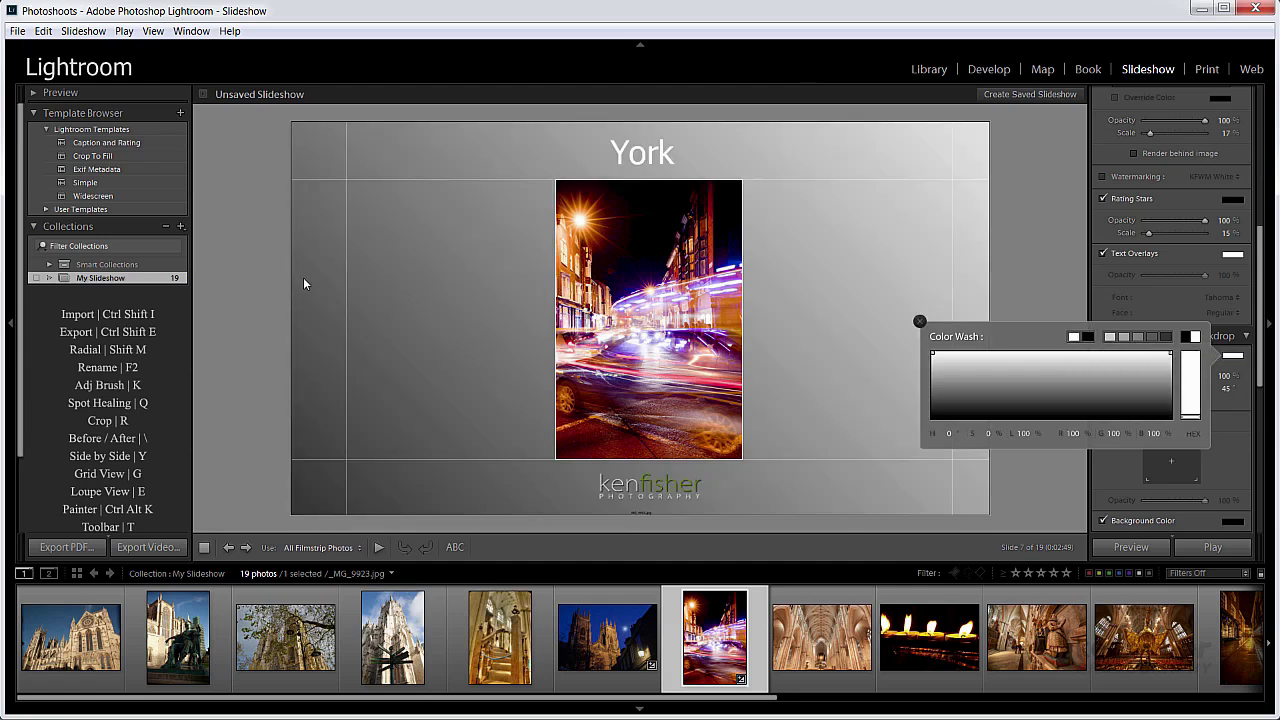
{"action": "left_click", "coordinate": [920, 323]}
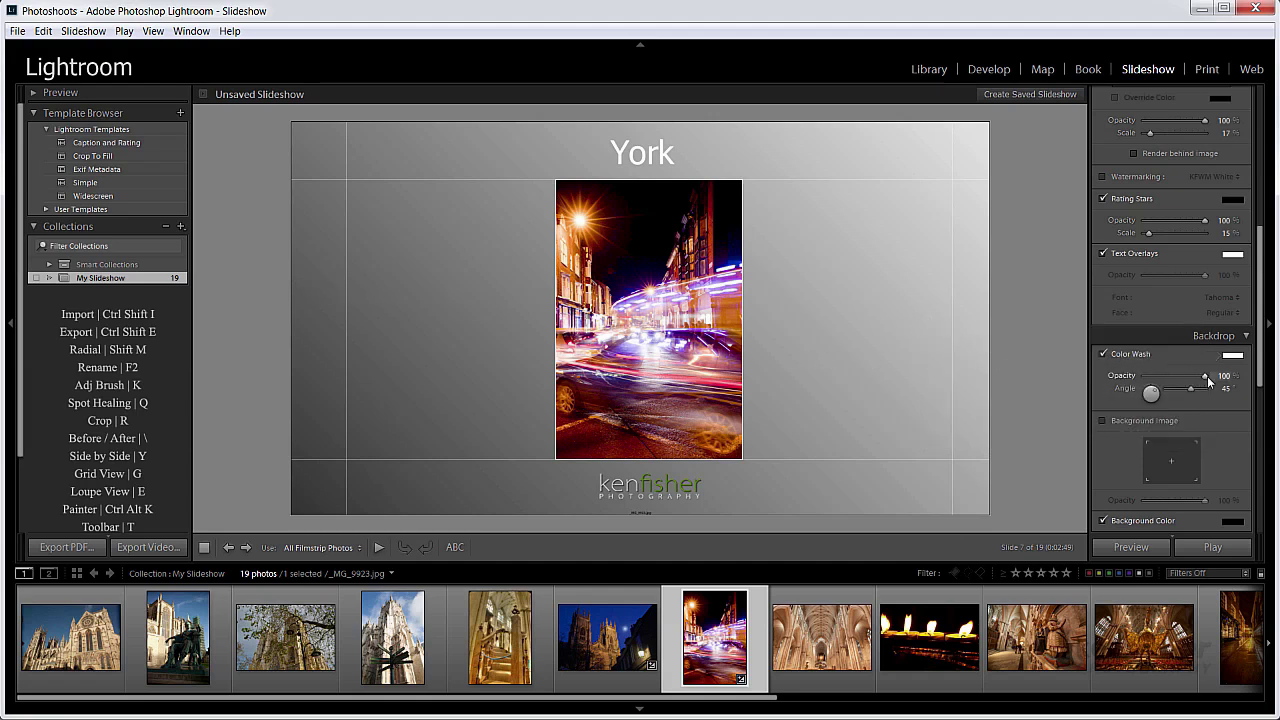
{"action": "left_click_drag", "start_coordinate": [1207, 378], "coordinate": [1162, 397]}
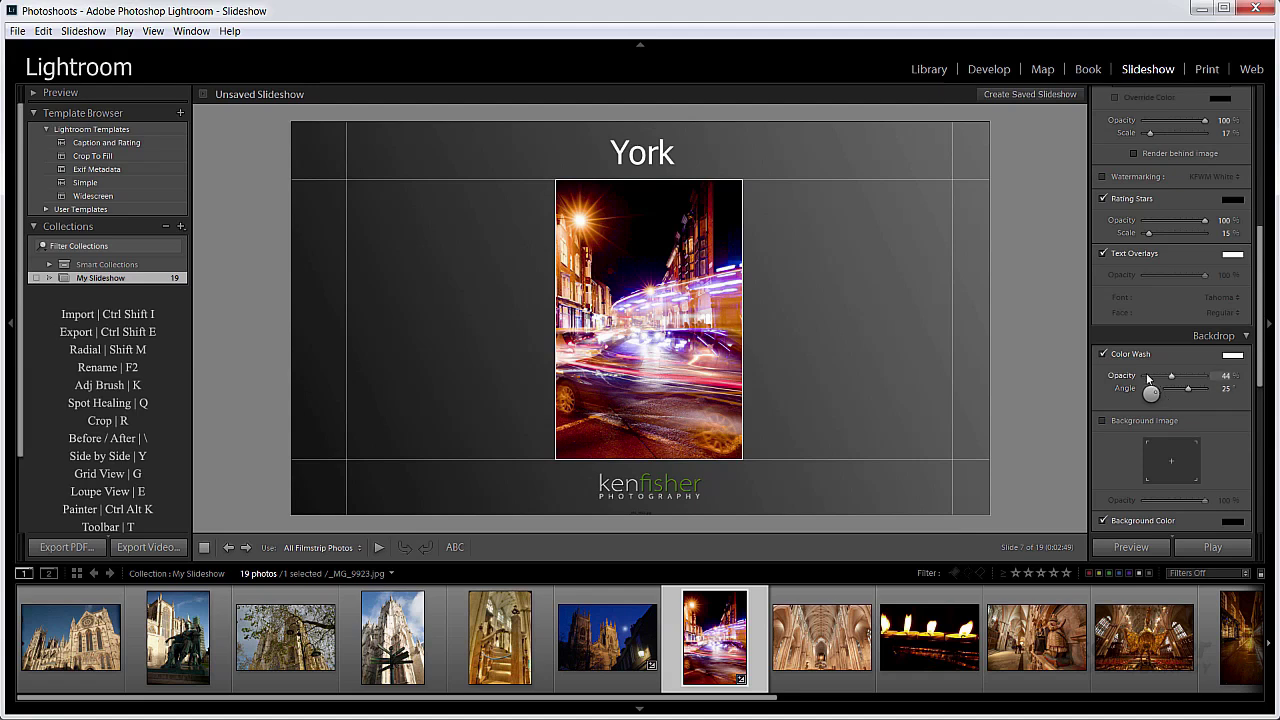
{"action": "left_click", "coordinate": [1104, 355]}
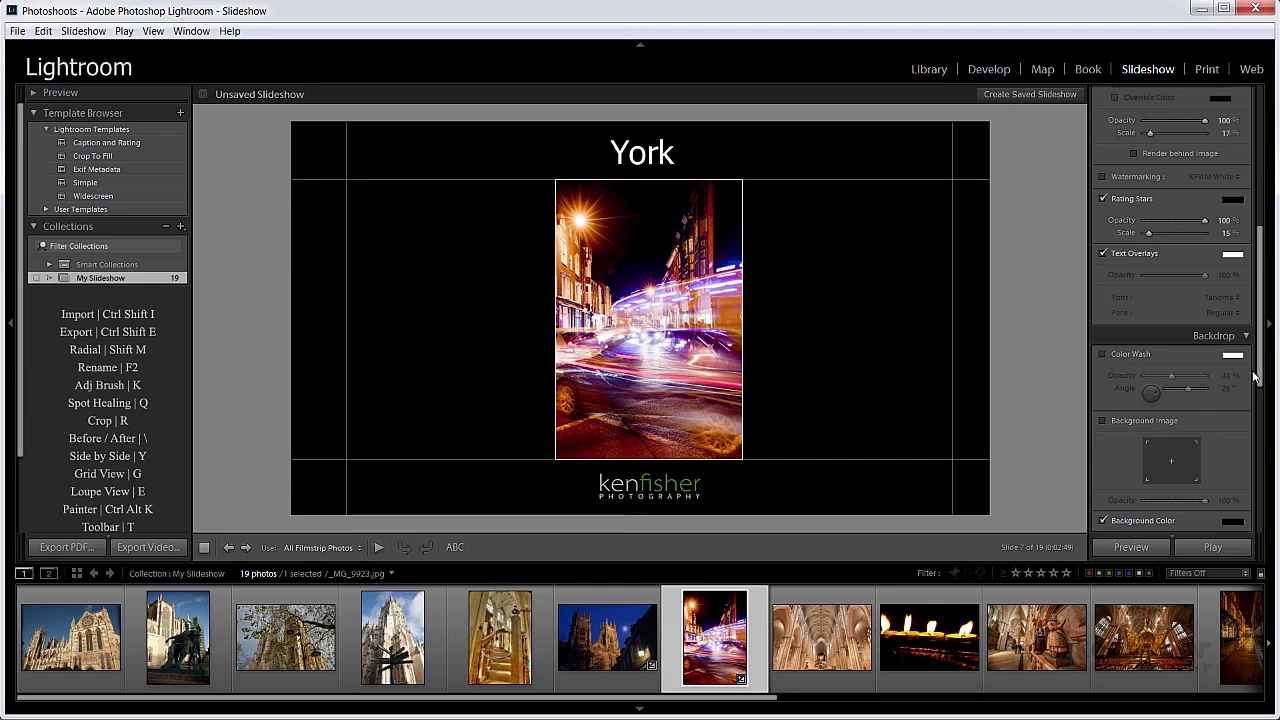
{"action": "left_click_drag", "start_coordinate": [1257, 372], "coordinate": [1258, 410]}
{"action": "scroll", "coordinate": [1258, 410], "scroll_direction": "down", "scroll_amount": 3}
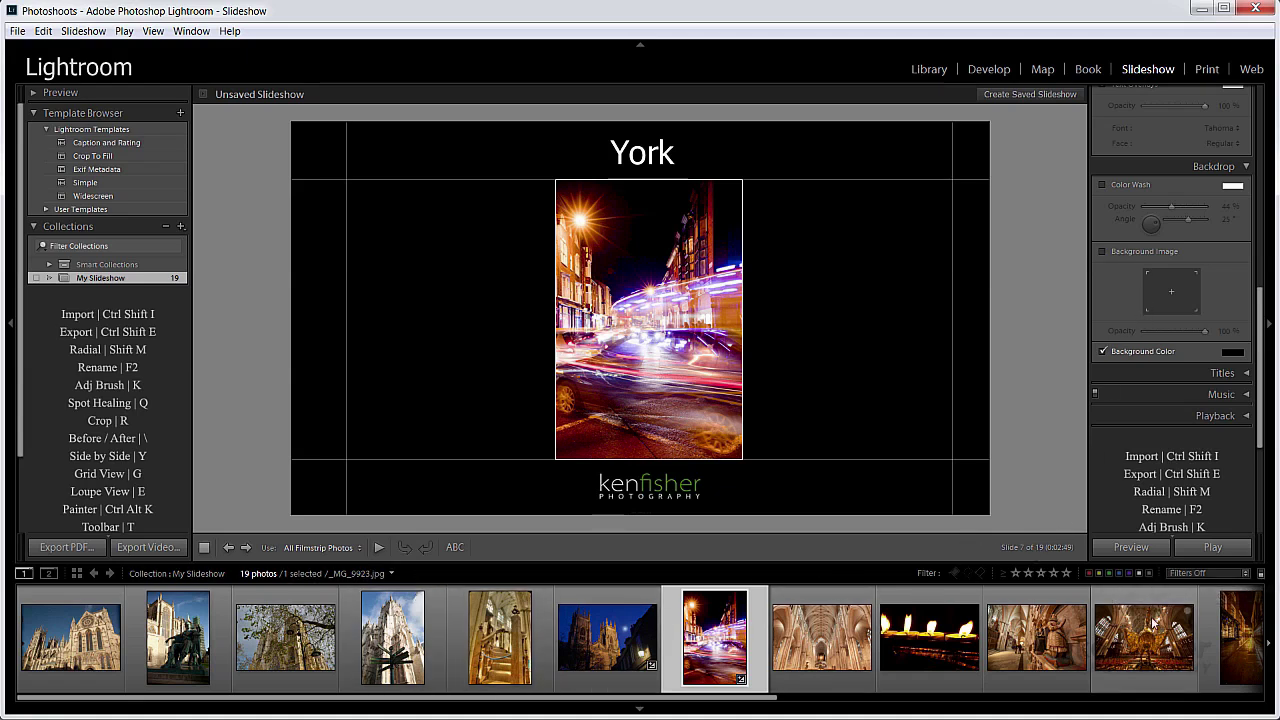
Enable a background image using the candles photo, faded to 18% opacity
{"action": "scroll", "coordinate": [1101, 250], "scroll_direction": "down", "scroll_amount": 1}
{"action": "left_click", "coordinate": [1102, 245]}
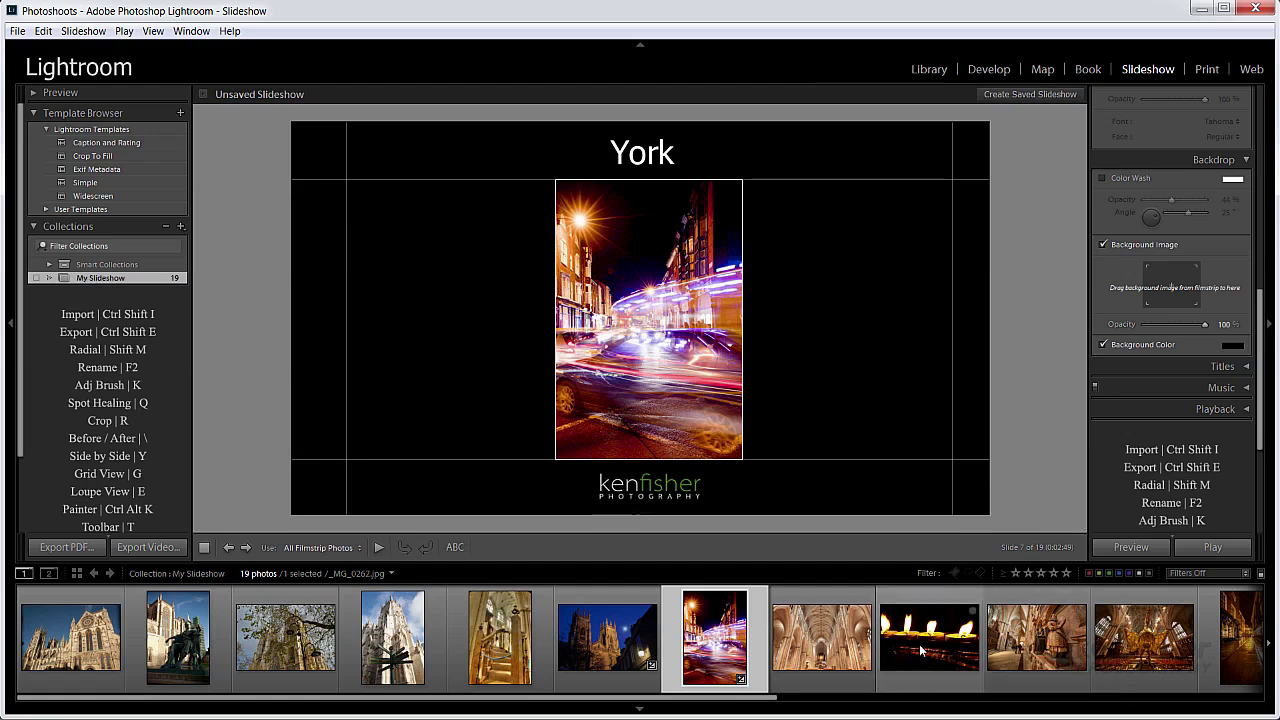
{"action": "left_click_drag", "start_coordinate": [922, 650], "coordinate": [1168, 286]}
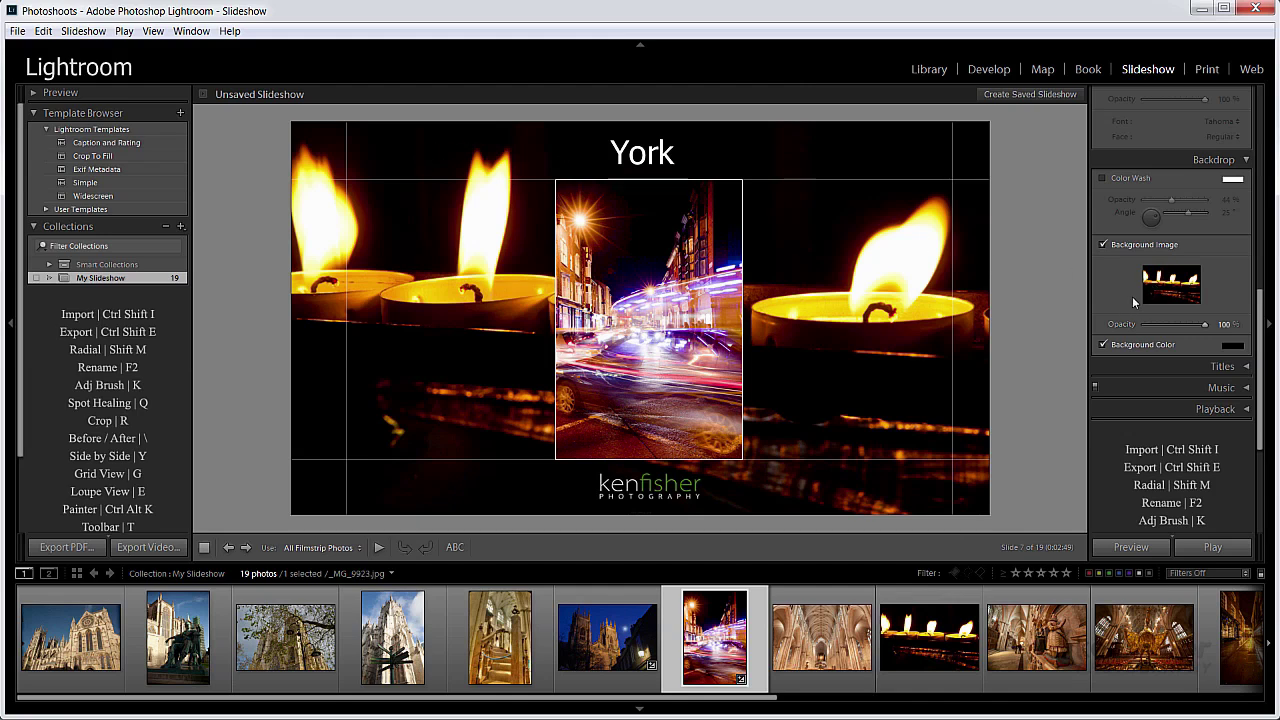
{"action": "left_click_drag", "start_coordinate": [1203, 324], "coordinate": [1154, 327]}
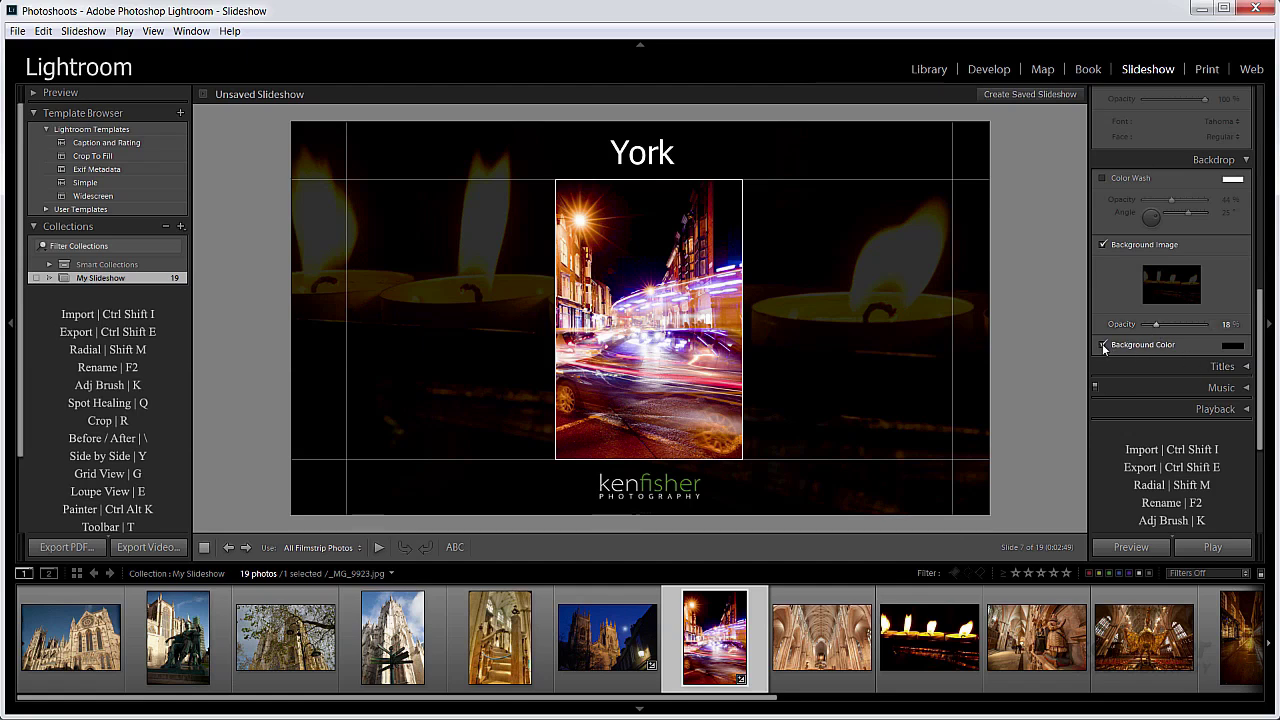
Keep the backdrop background colour black after briefly trying white
{"action": "left_click", "coordinate": [1233, 347]}
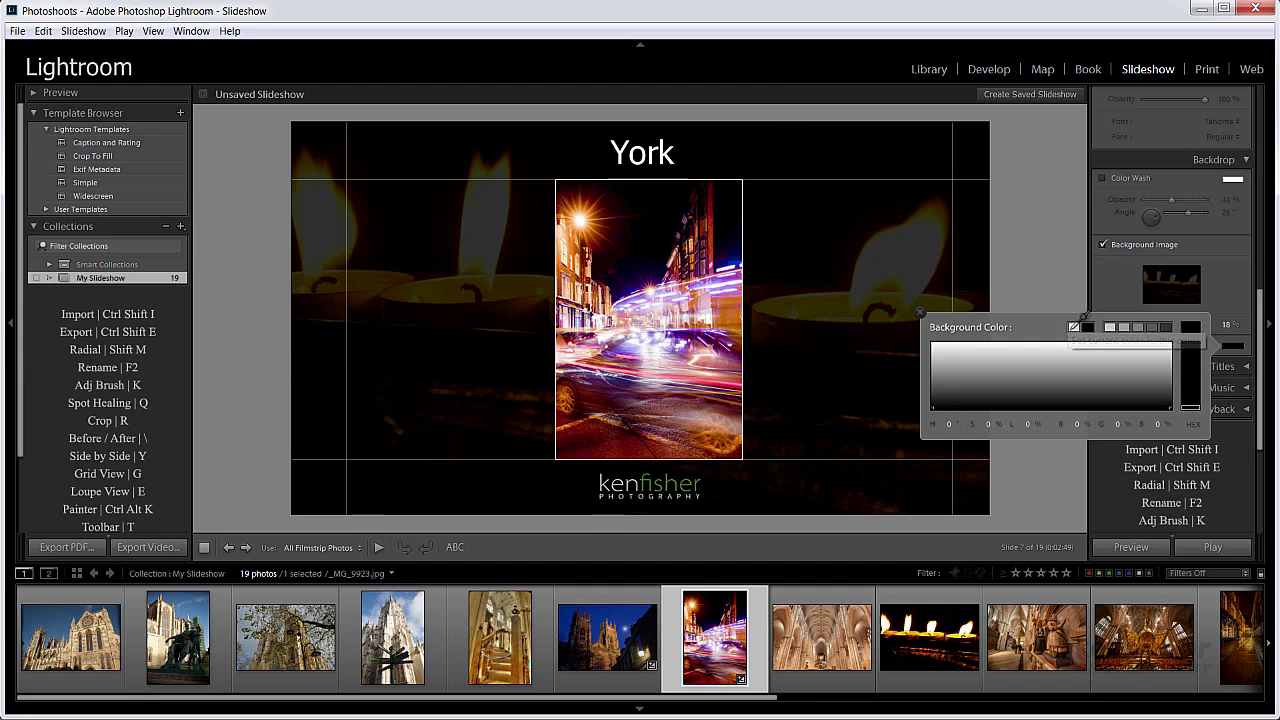
{"action": "left_click", "coordinate": [1075, 327]}
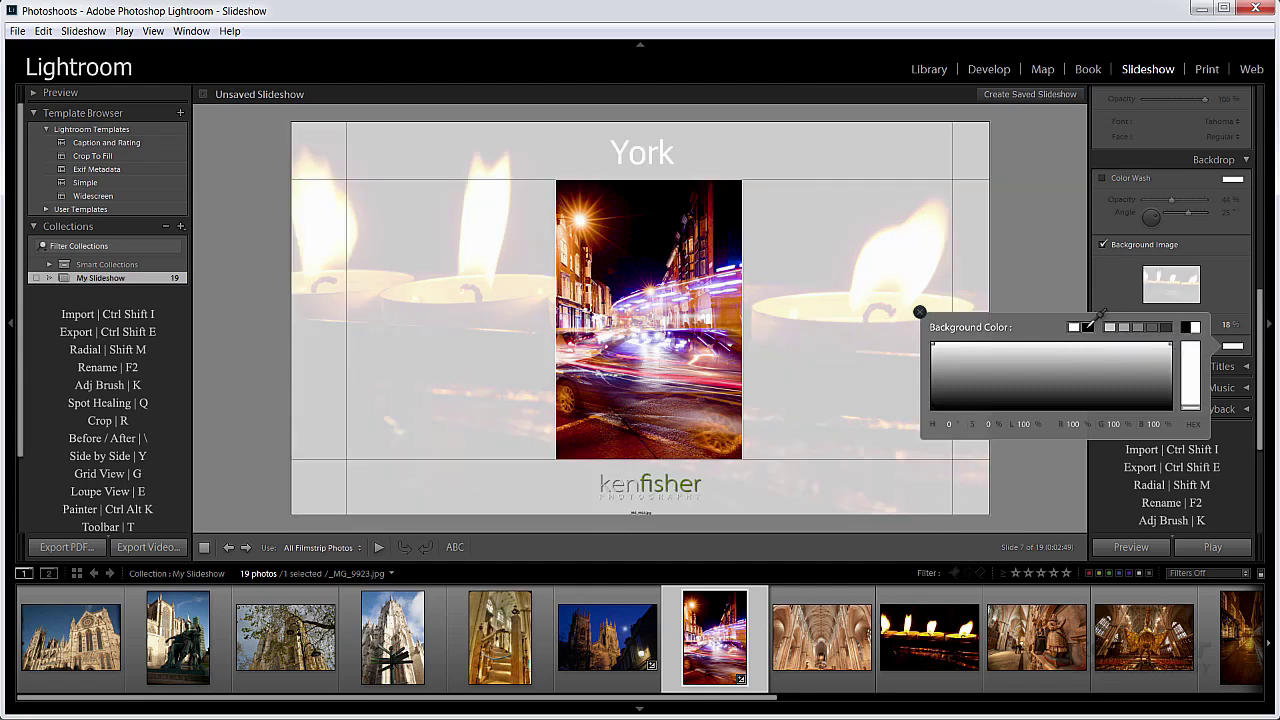
{"action": "left_click", "coordinate": [1089, 326]}
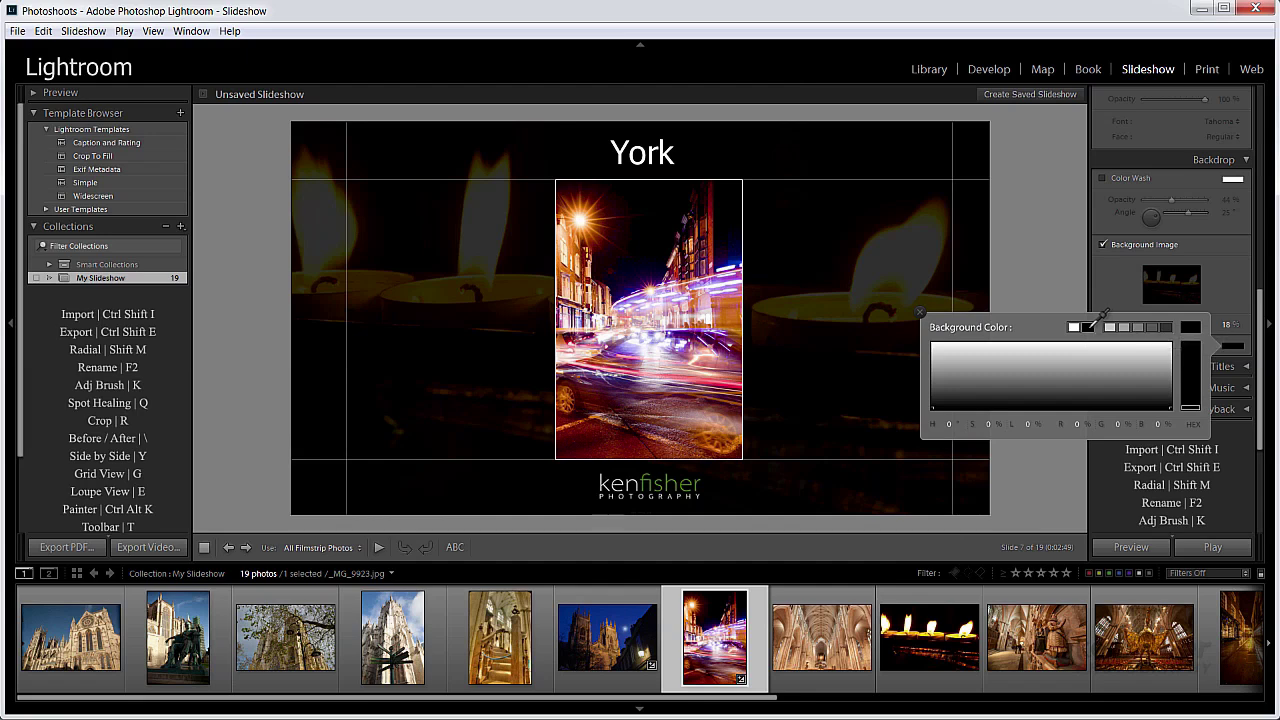
{"action": "left_click", "coordinate": [921, 310]}
{"action": "scroll", "coordinate": [1248, 456], "scroll_direction": "up", "scroll_amount": 2}
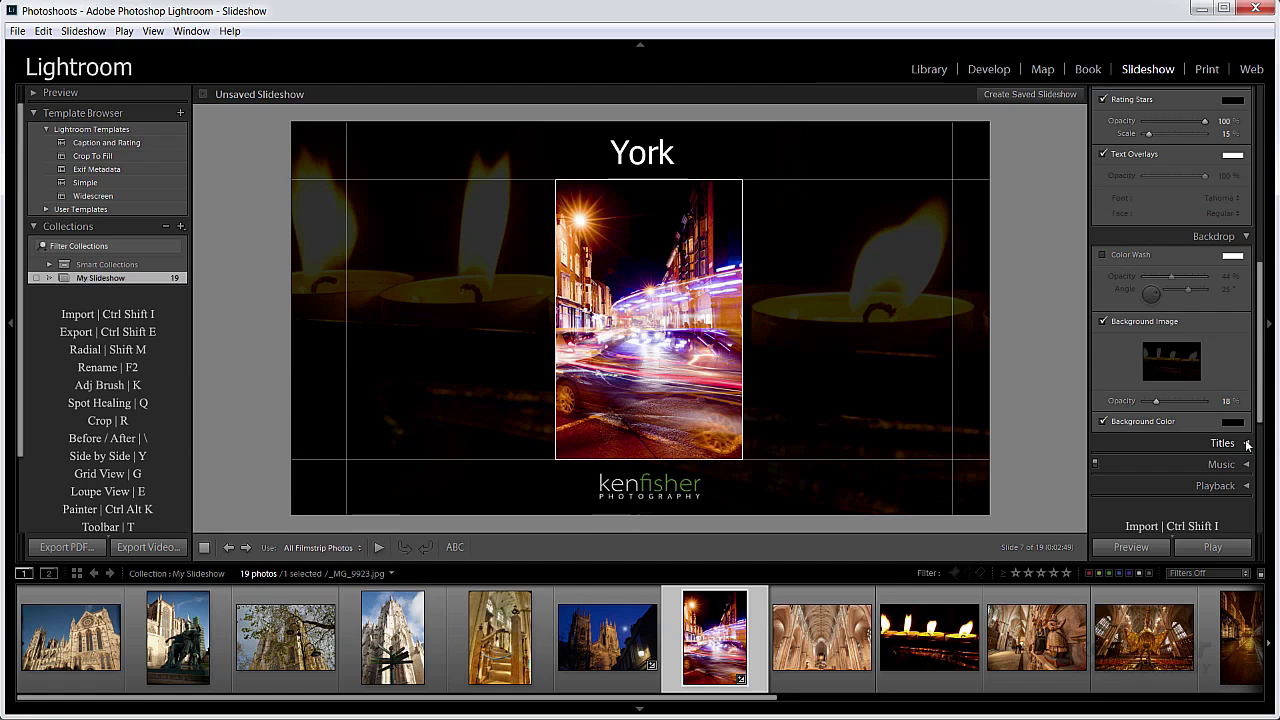
Expand the Titles settings and inspect the End Slide and Start Slide images at the filmstrip's end
{"action": "left_click", "coordinate": [1247, 444]}
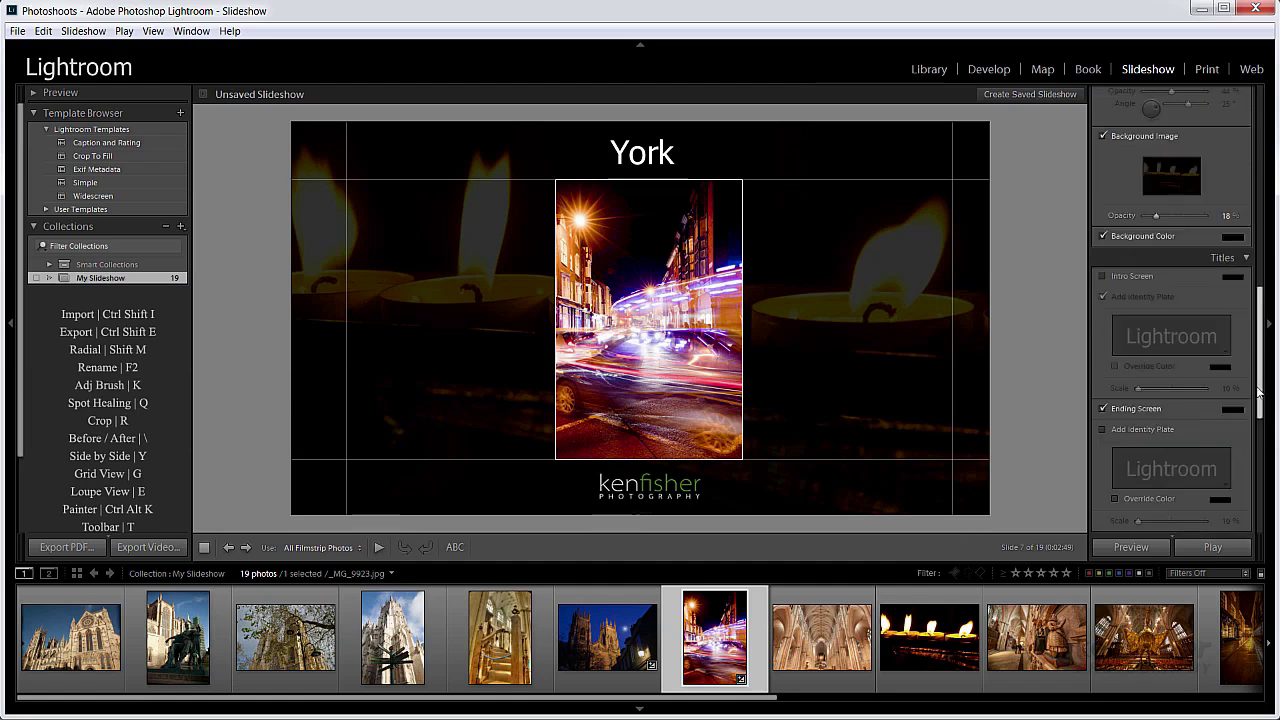
{"action": "scroll", "coordinate": [1262, 380], "scroll_direction": "down", "scroll_amount": 2}
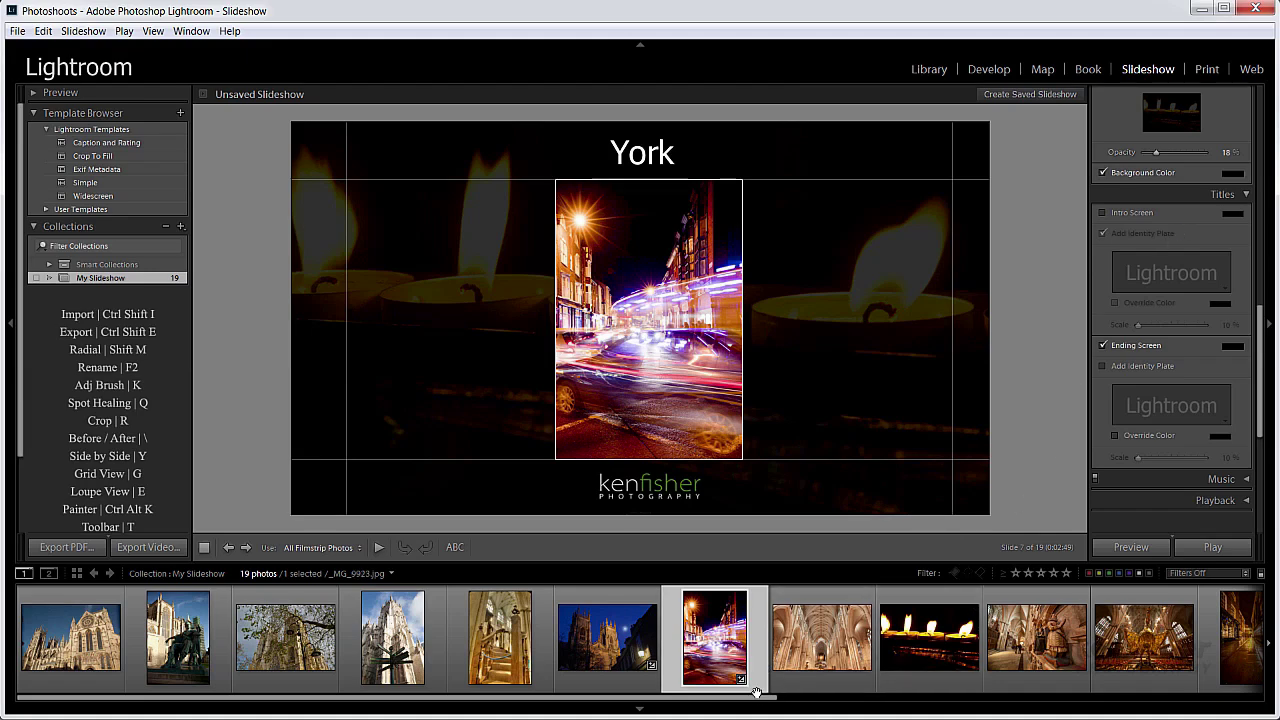
{"action": "left_click_drag", "start_coordinate": [757, 700], "coordinate": [1254, 708]}
{"action": "left_click", "coordinate": [975, 640]}
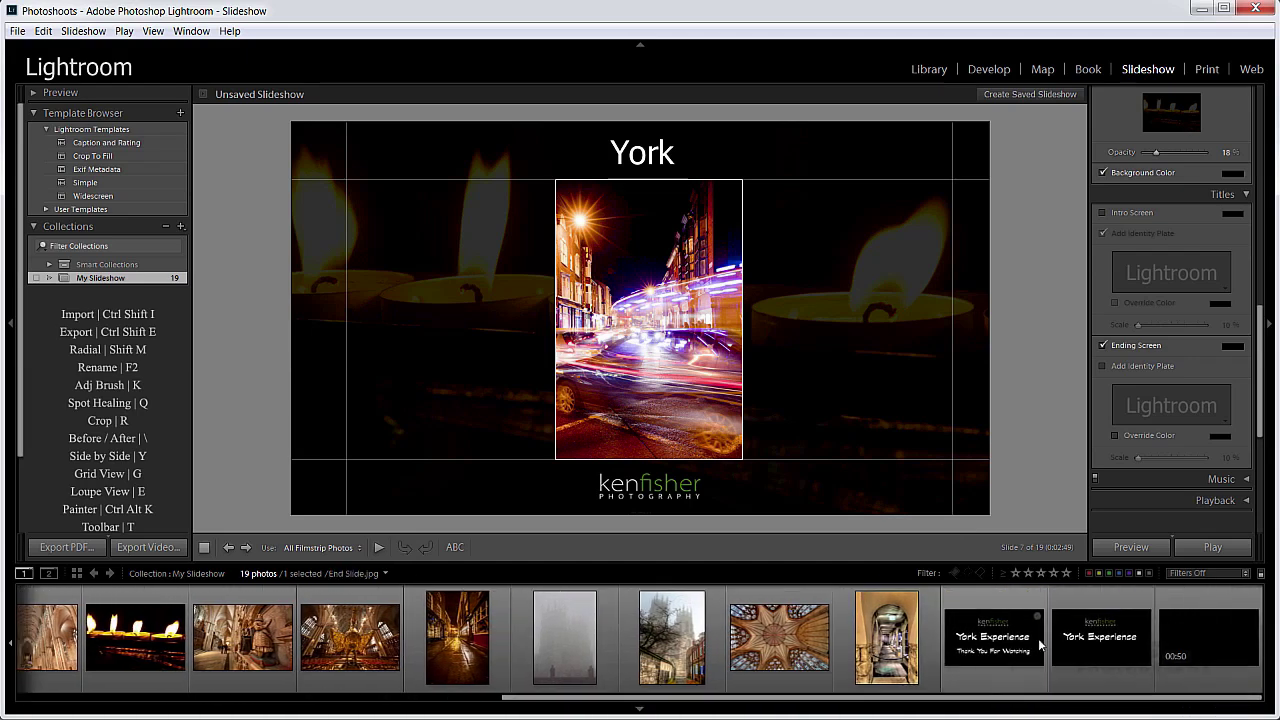
{"action": "left_click", "coordinate": [1105, 645]}
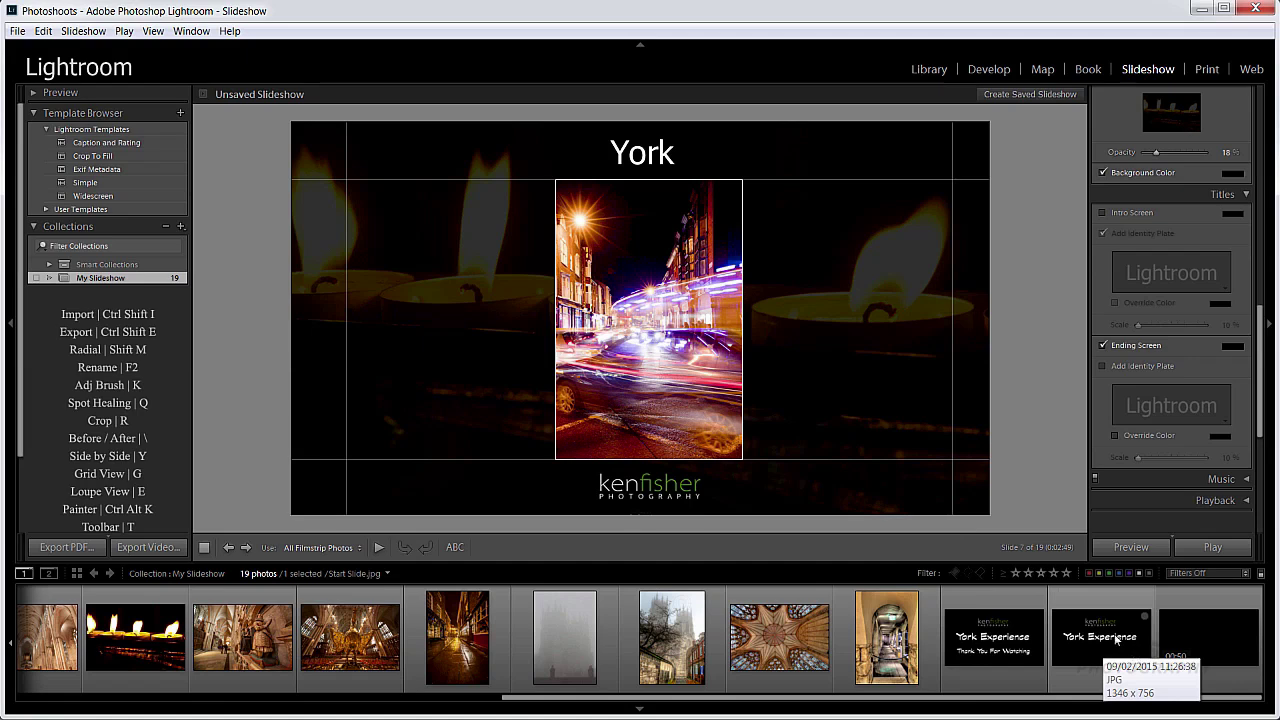
{"action": "left_click", "coordinate": [966, 645]}
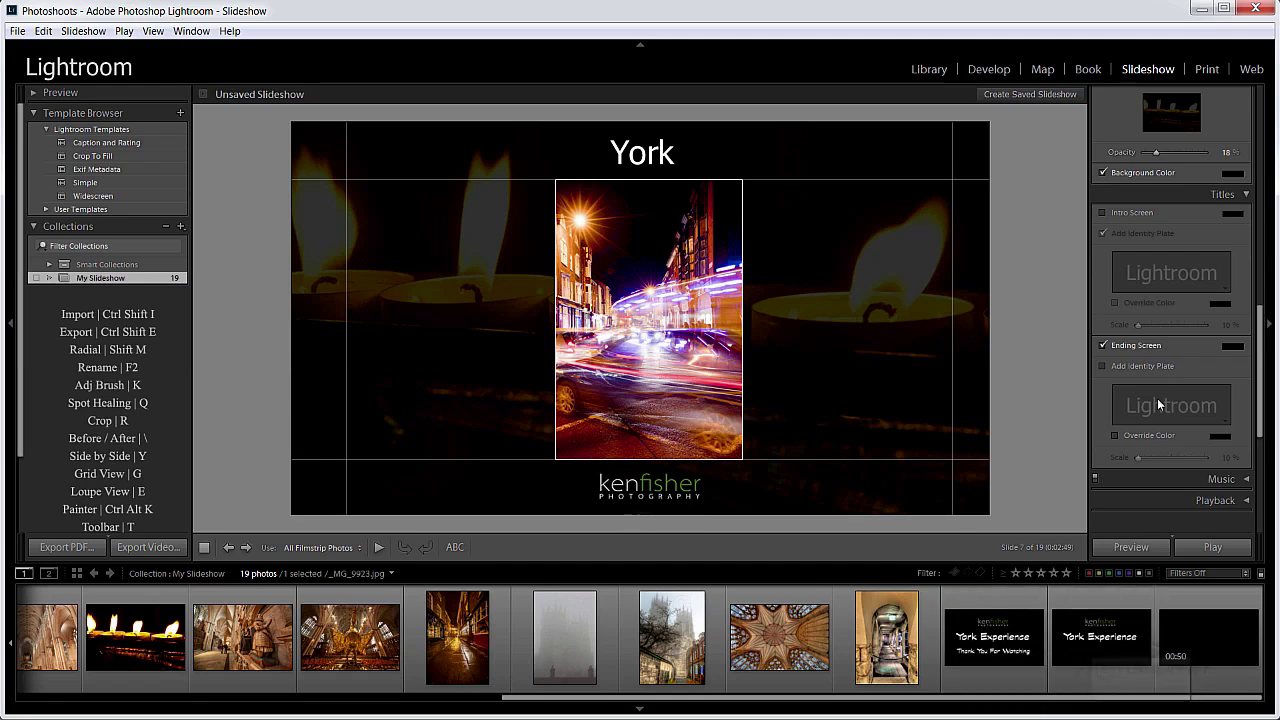
Turn on the intro screen and switch its identity plate to a graphical image
{"action": "left_click", "coordinate": [1103, 213]}
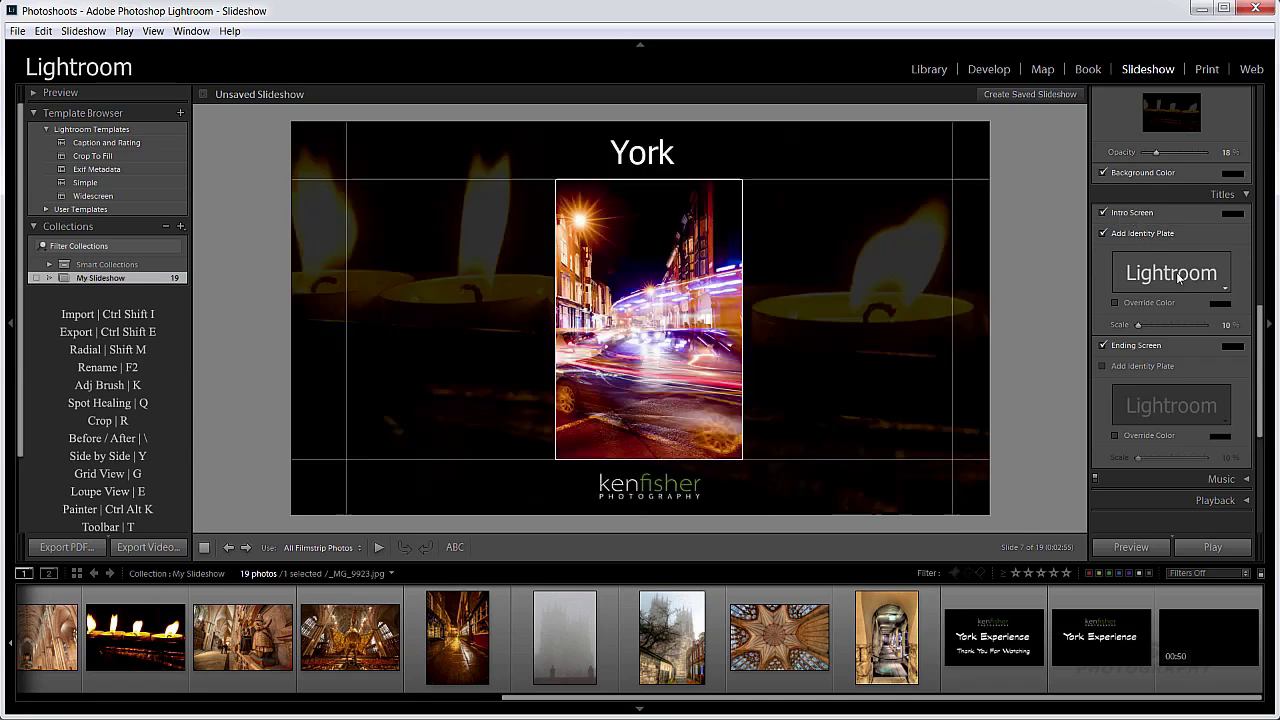
{"action": "left_click", "coordinate": [1226, 292]}
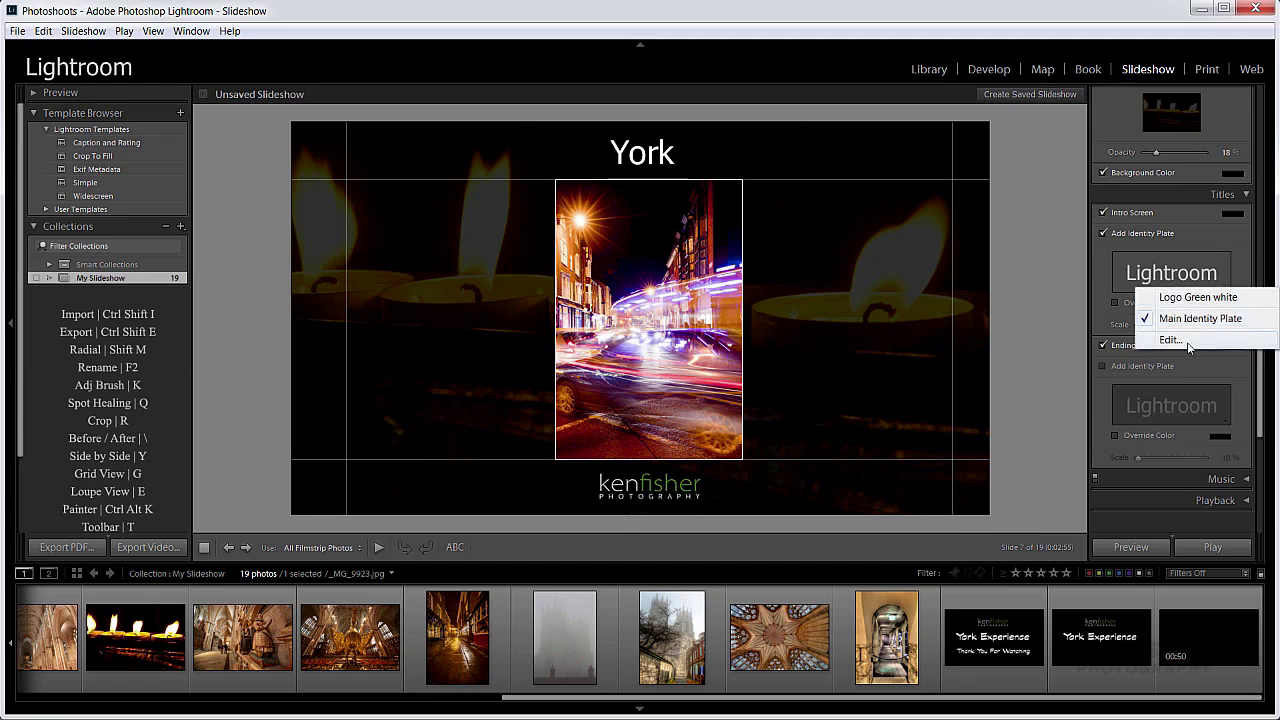
{"action": "left_click", "coordinate": [1198, 340]}
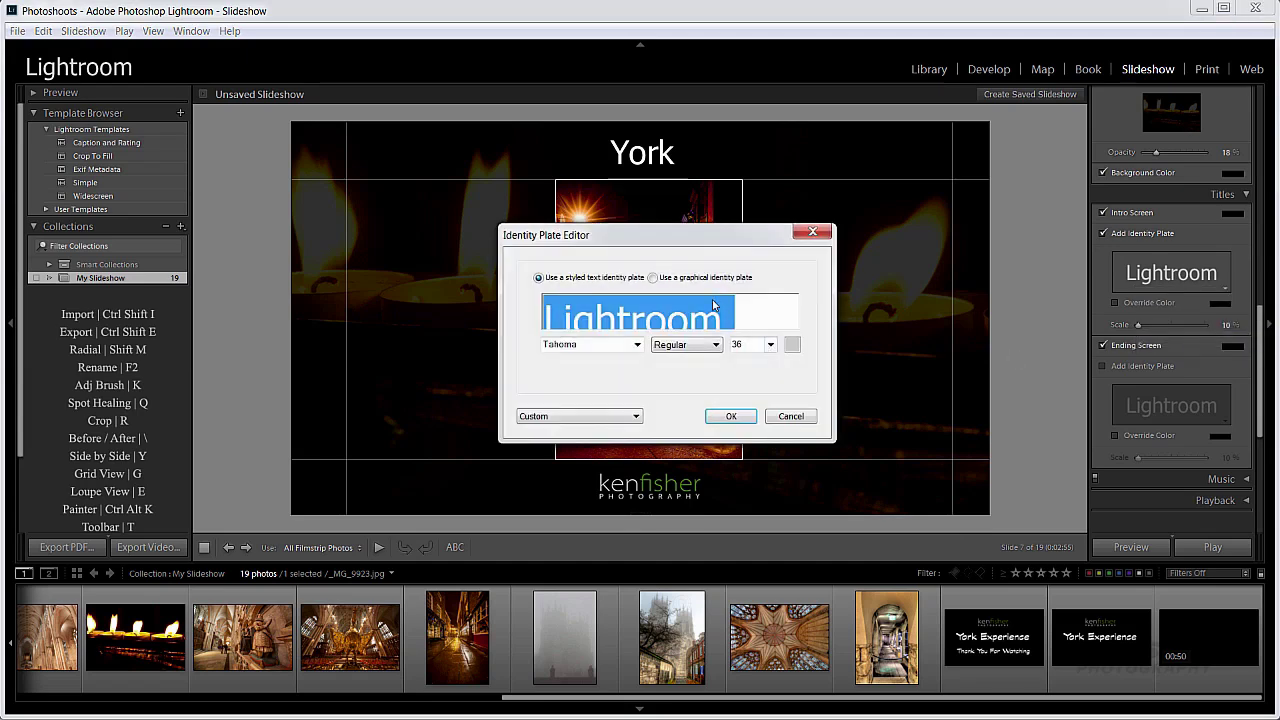
{"action": "left_click", "coordinate": [653, 278]}
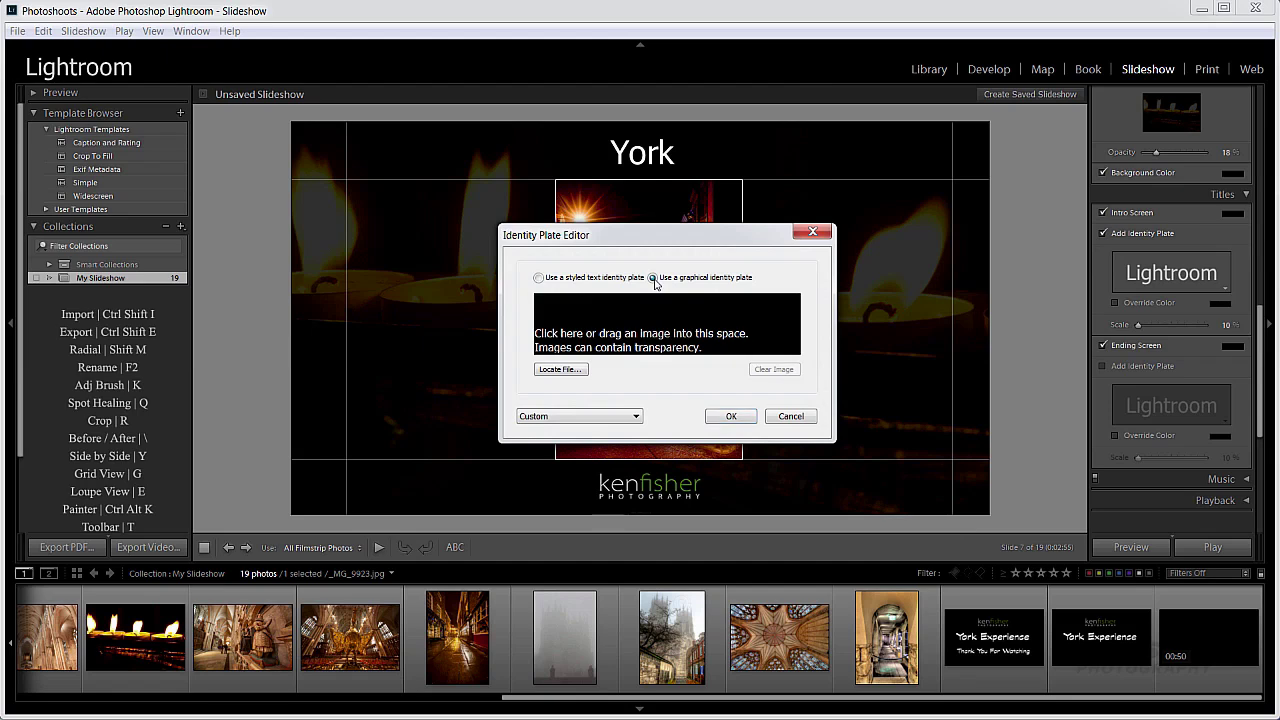
{"action": "left_click", "coordinate": [558, 370]}
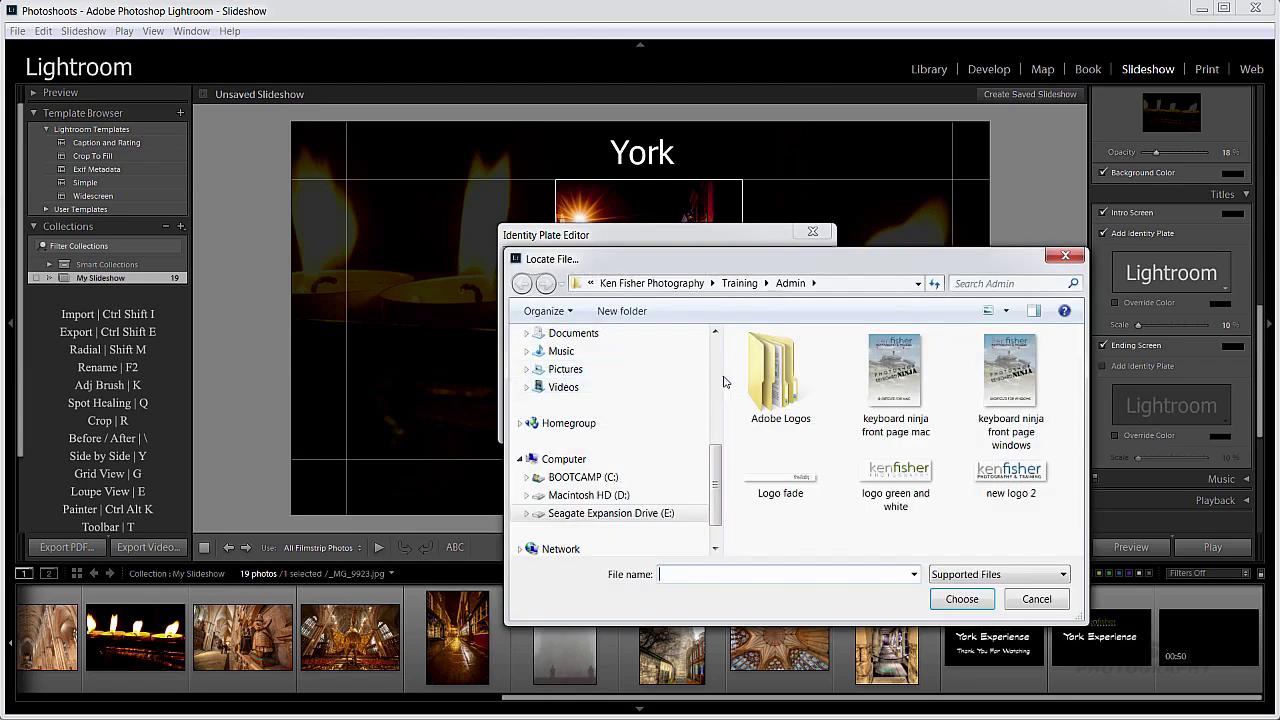
Browse Training > Introduction to Lightroom > LR Work Files > Slideshow 1 and select Start Slide
{"action": "left_click", "coordinate": [741, 285]}
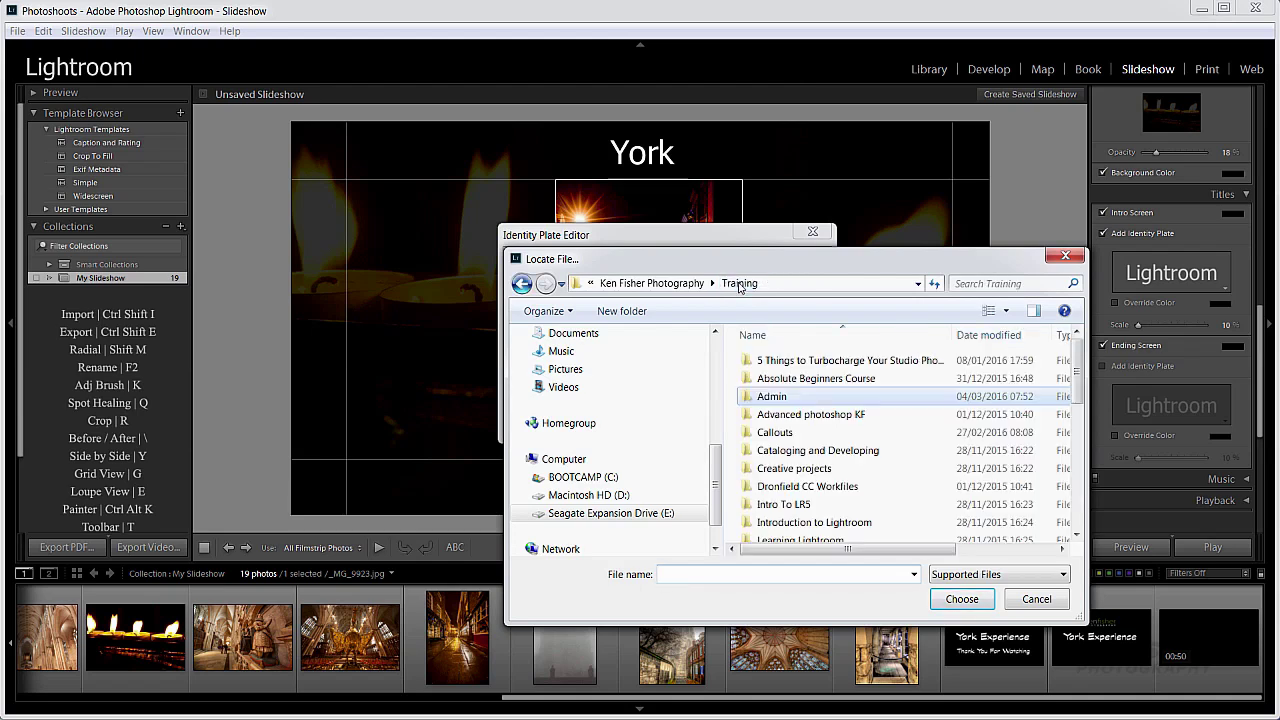
{"action": "double_click", "coordinate": [822, 541]}
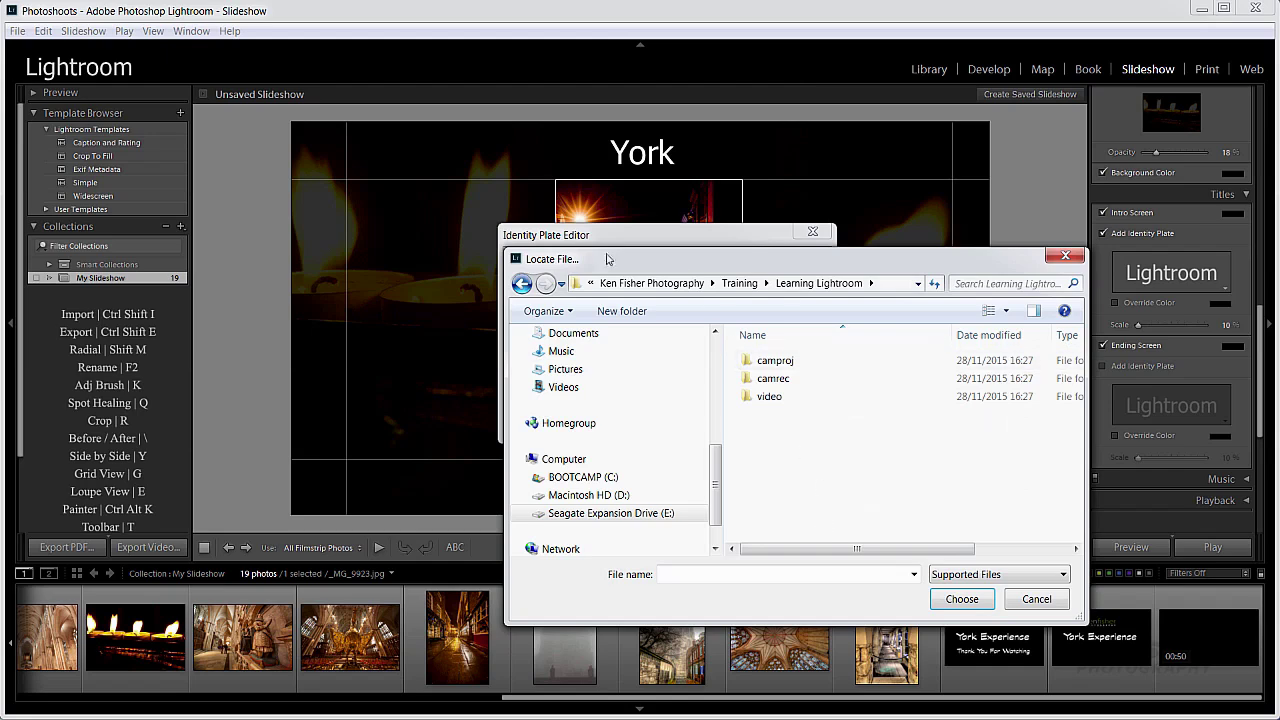
{"action": "left_click", "coordinate": [522, 284]}
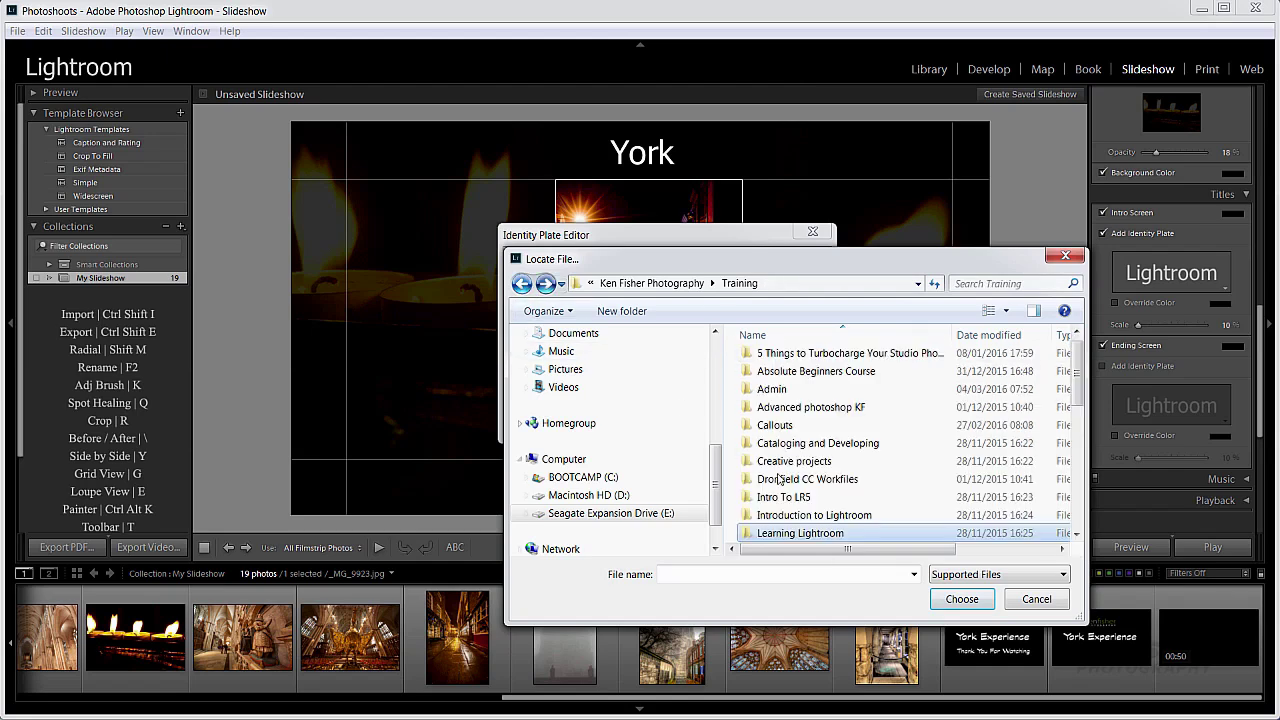
{"action": "double_click", "coordinate": [812, 510]}
{"action": "double_click", "coordinate": [800, 434]}
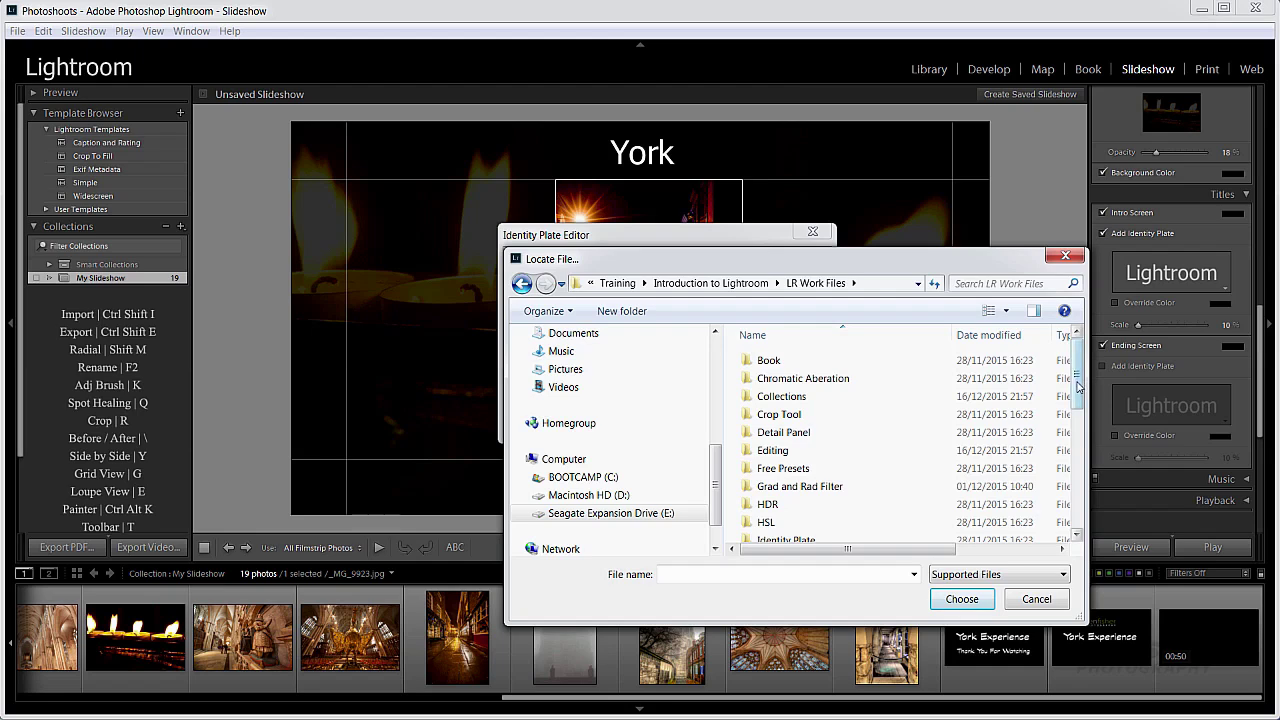
{"action": "left_click_drag", "start_coordinate": [1078, 390], "coordinate": [1078, 418]}
{"action": "scroll", "coordinate": [900, 400], "scroll_direction": "down", "scroll_amount": 4}
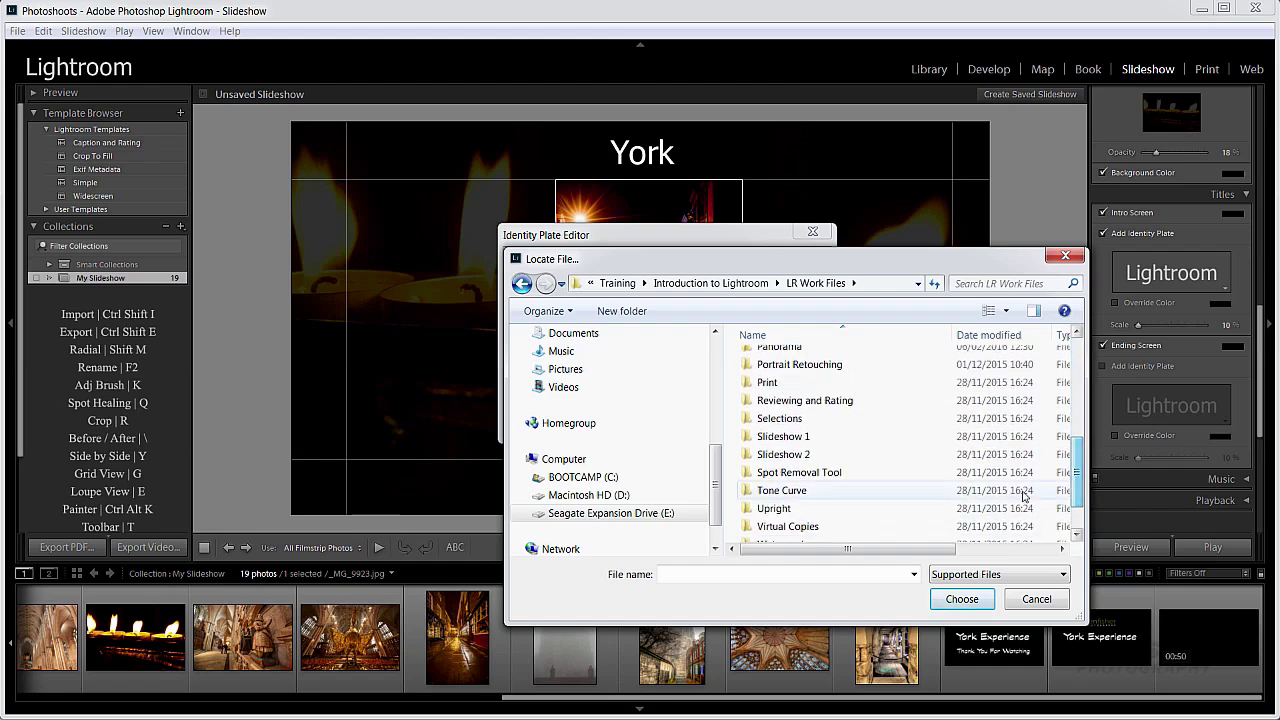
{"action": "double_click", "coordinate": [792, 438]}
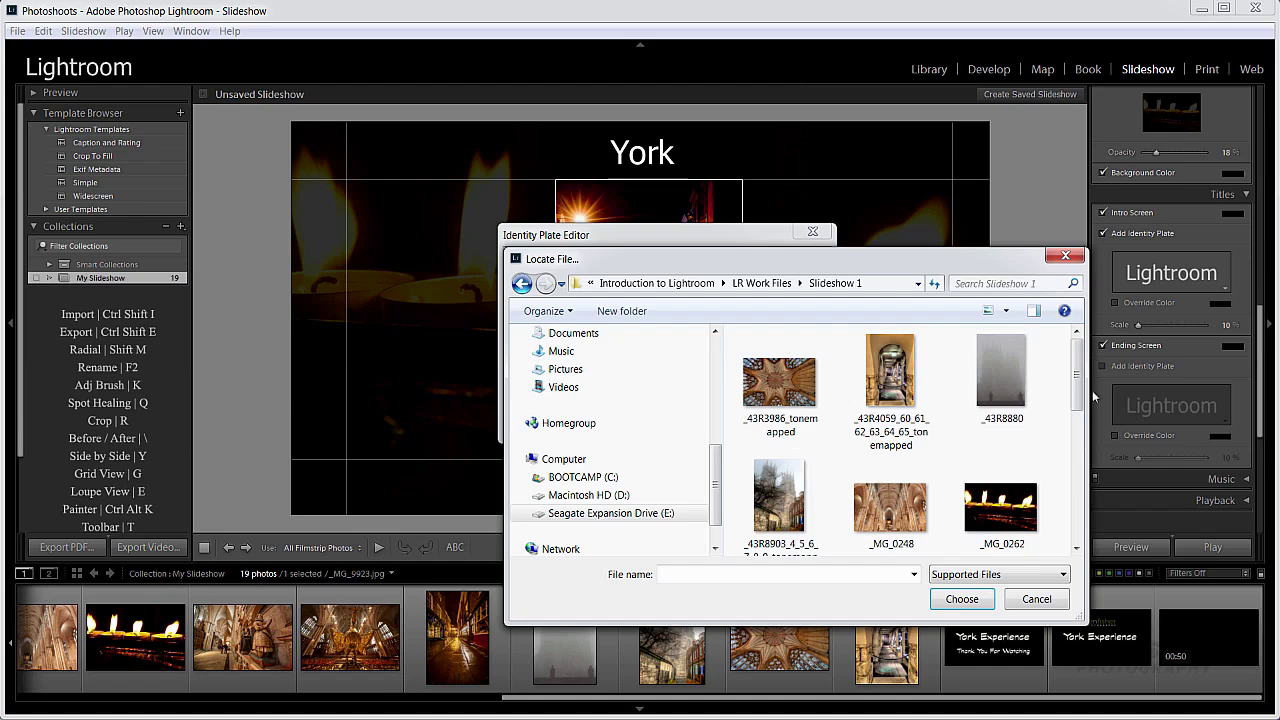
{"action": "left_click_drag", "start_coordinate": [1078, 390], "coordinate": [1072, 494]}
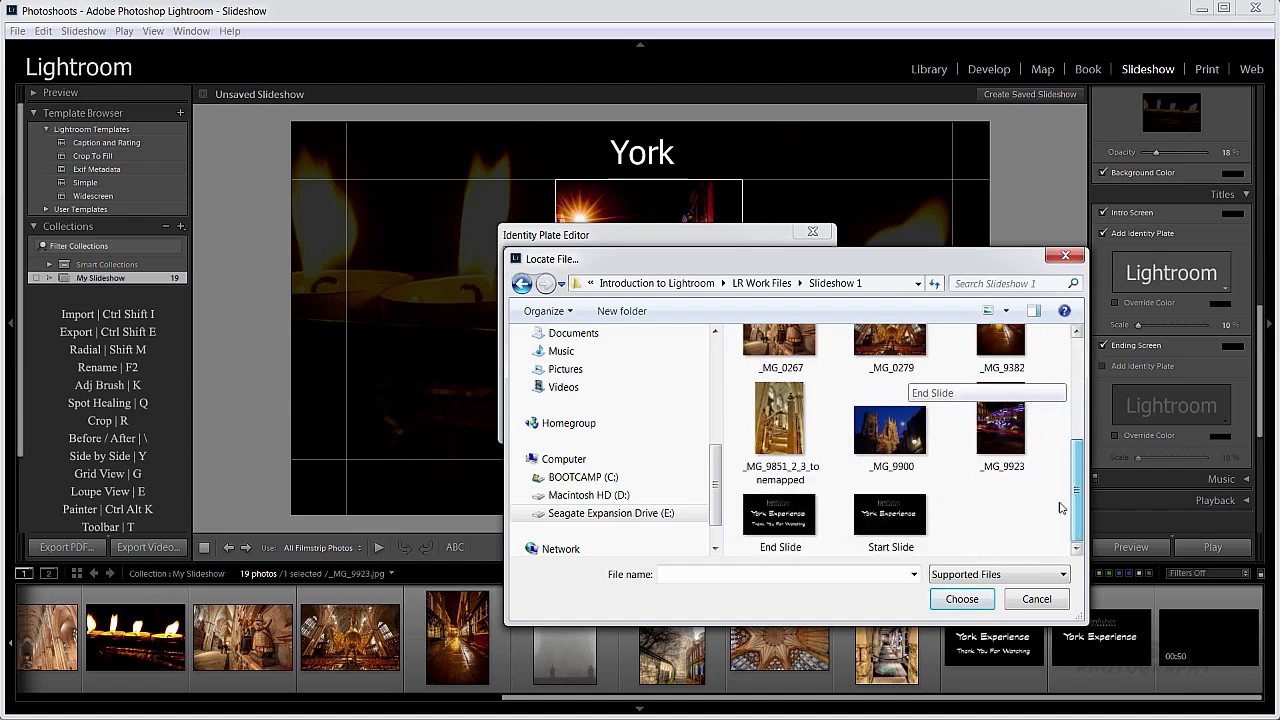
{"action": "left_click", "coordinate": [886, 520]}
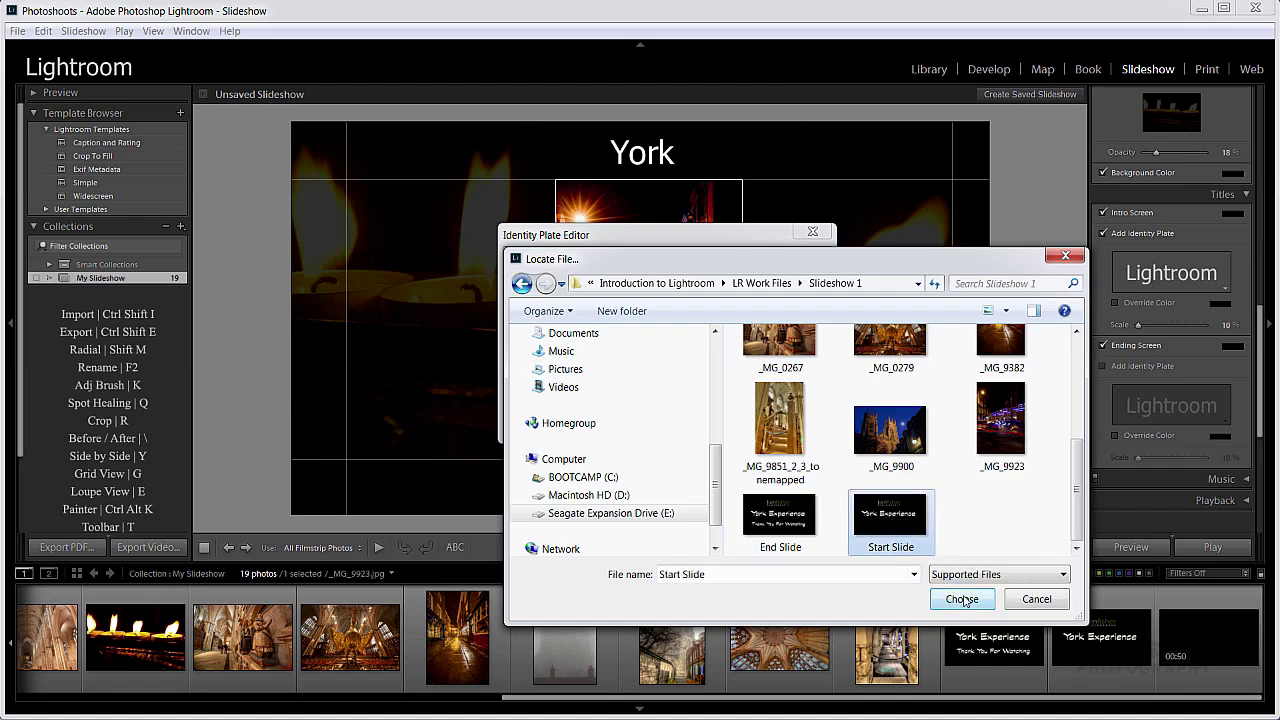
Choose the Start Slide graphic and save it as a new identity plate preset
{"action": "left_click", "coordinate": [961, 599]}
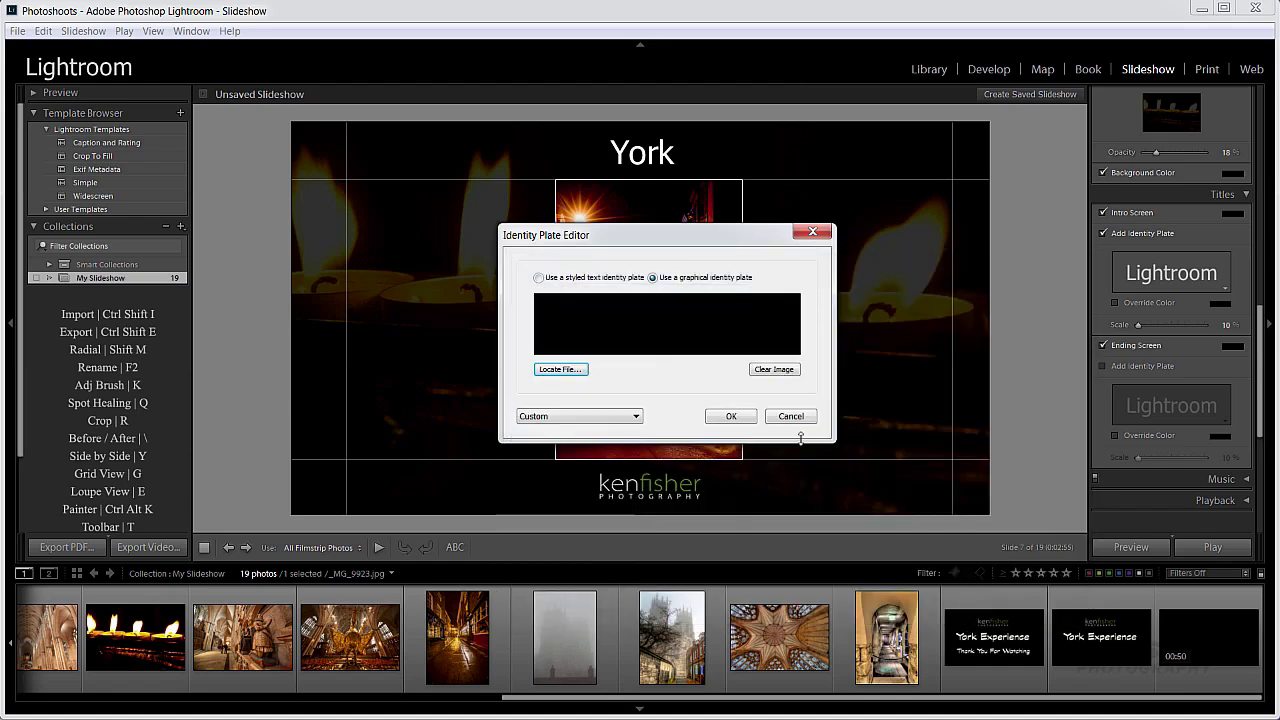
{"action": "left_click", "coordinate": [636, 418]}
{"action": "left_click", "coordinate": [550, 476]}
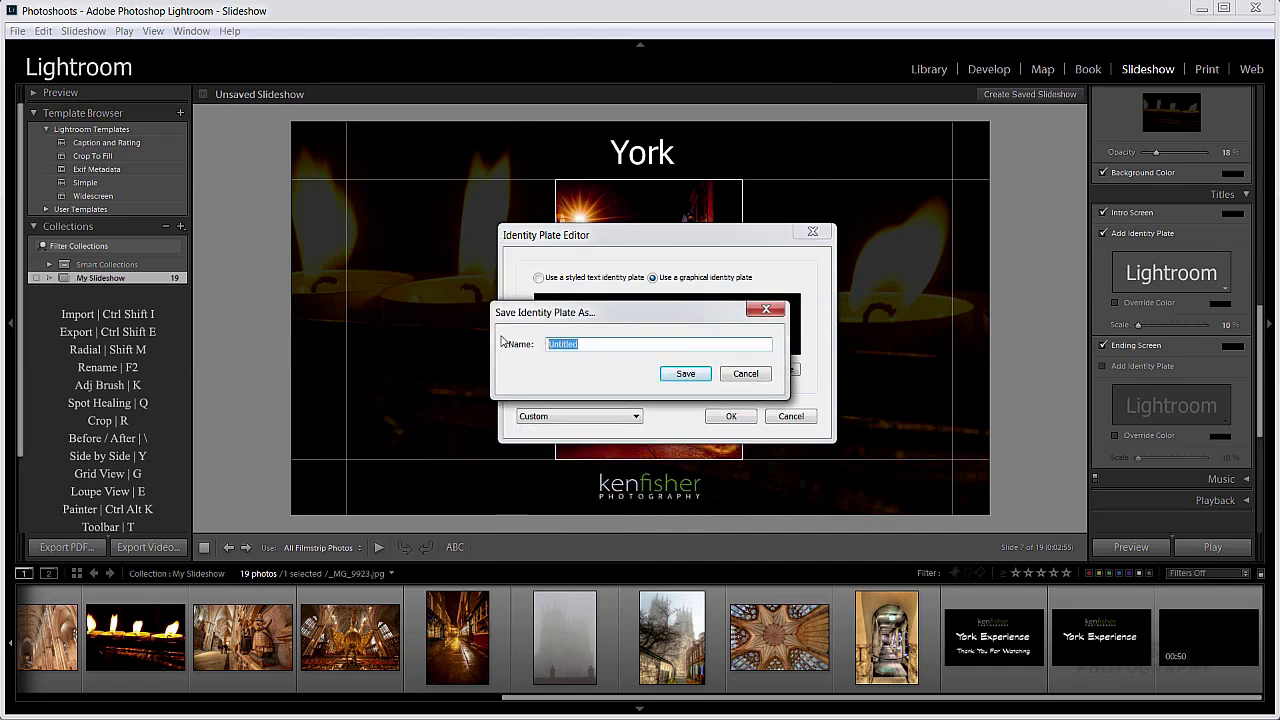
{"action": "type", "text": "slide"}
{"action": "left_click", "coordinate": [687, 376]}
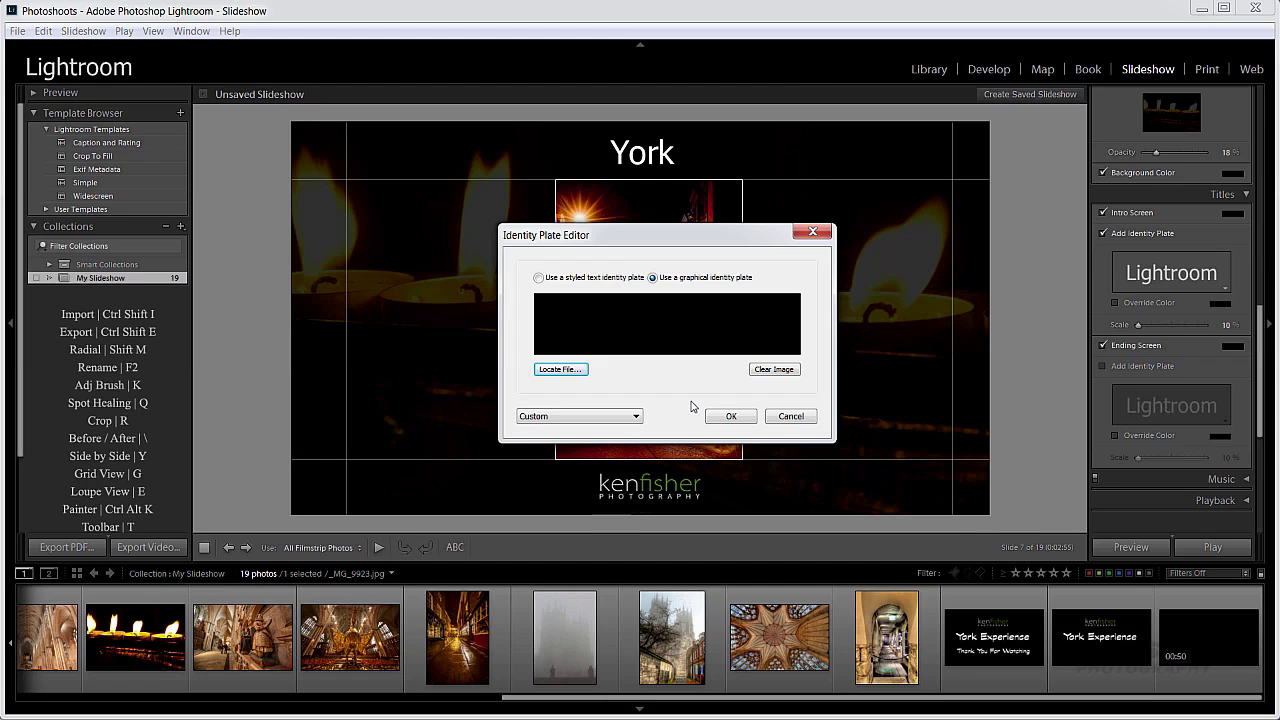
Apply the plate to the intro screen at 91% scale and enable the ending screen's identity plate
{"action": "left_click", "coordinate": [731, 416]}
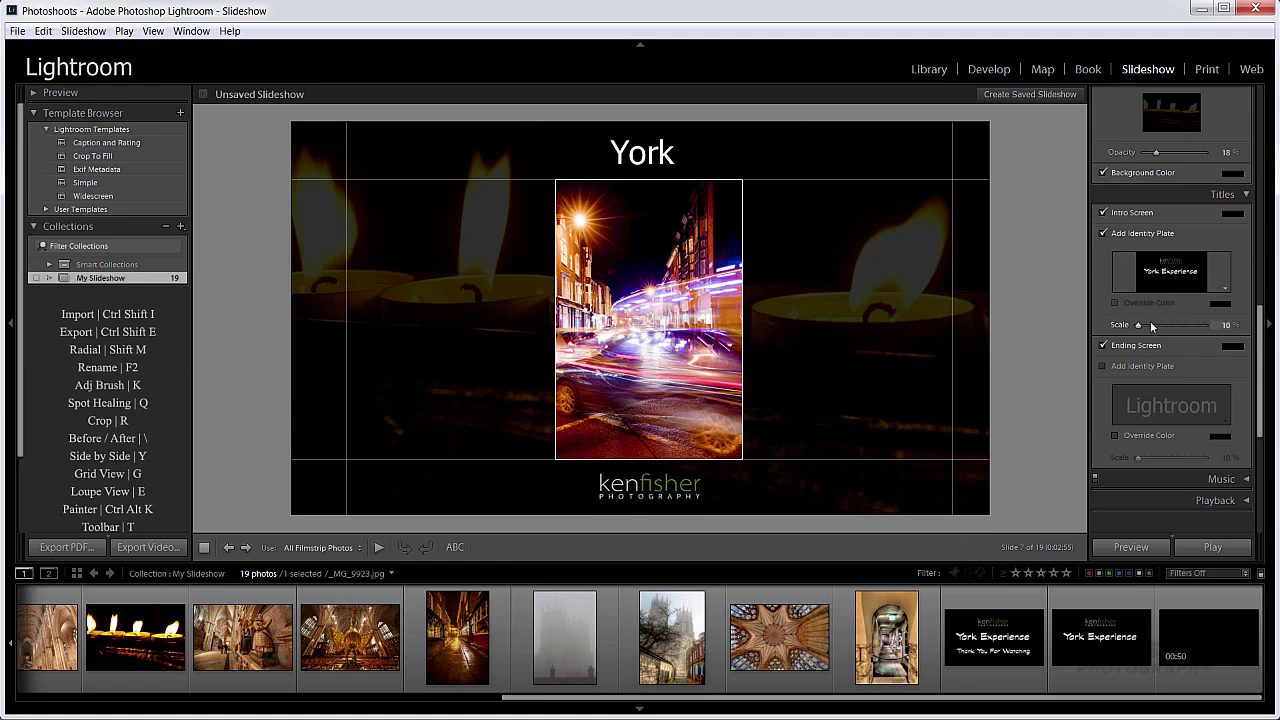
{"action": "left_click_drag", "start_coordinate": [1138, 325], "coordinate": [1200, 337]}
{"action": "left_click", "coordinate": [1103, 366]}
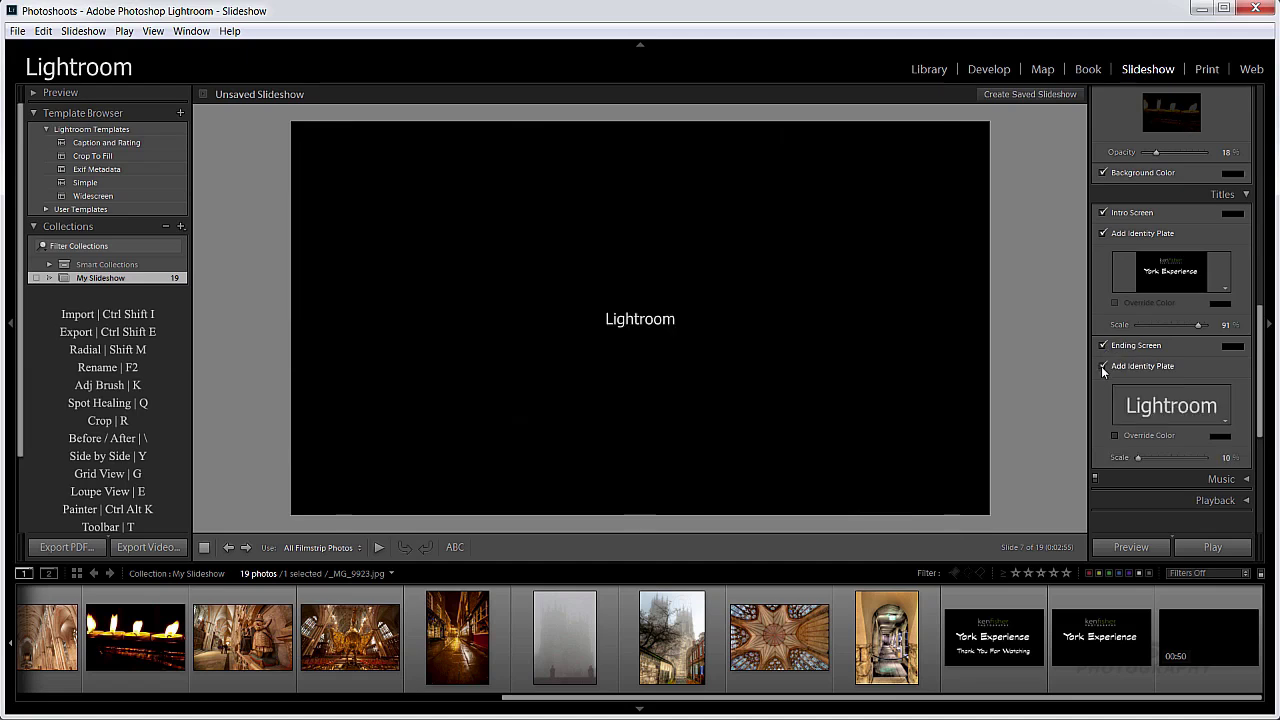
Set the ending screen's identity plate to the End Slide graphic
{"action": "left_click", "coordinate": [1225, 424]}
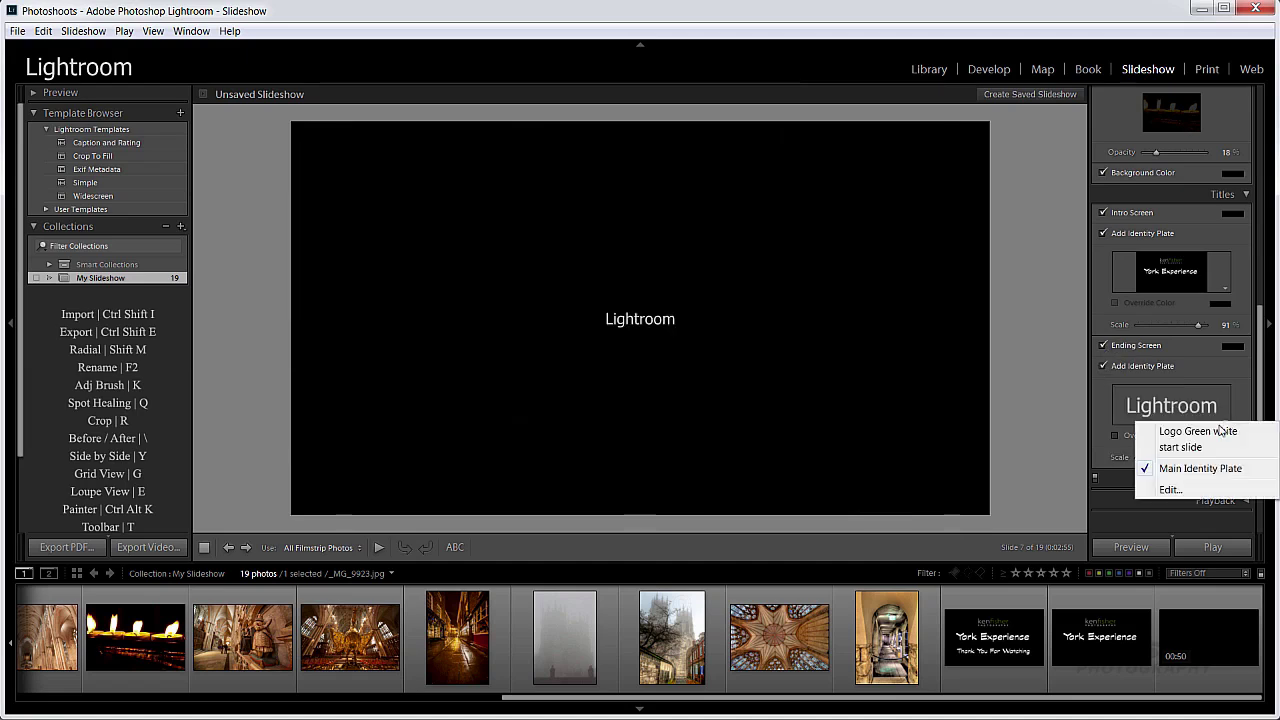
{"action": "left_click", "coordinate": [1182, 489]}
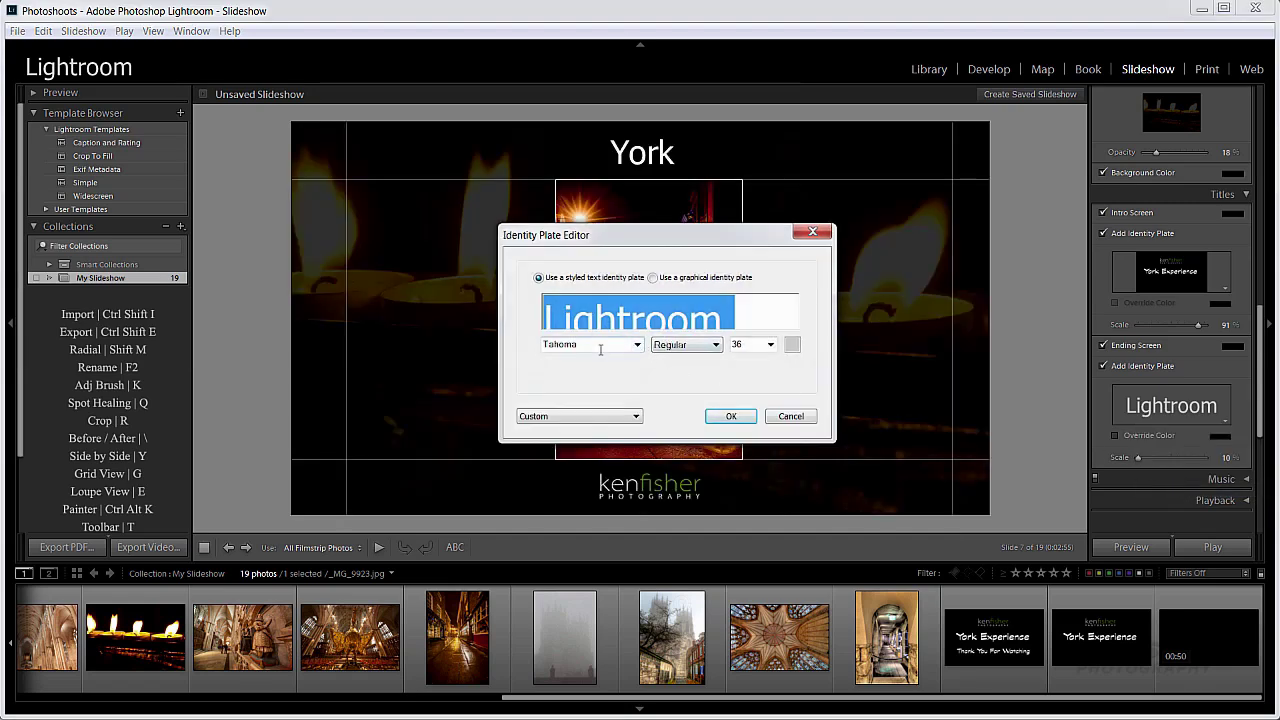
{"action": "left_click", "coordinate": [653, 278]}
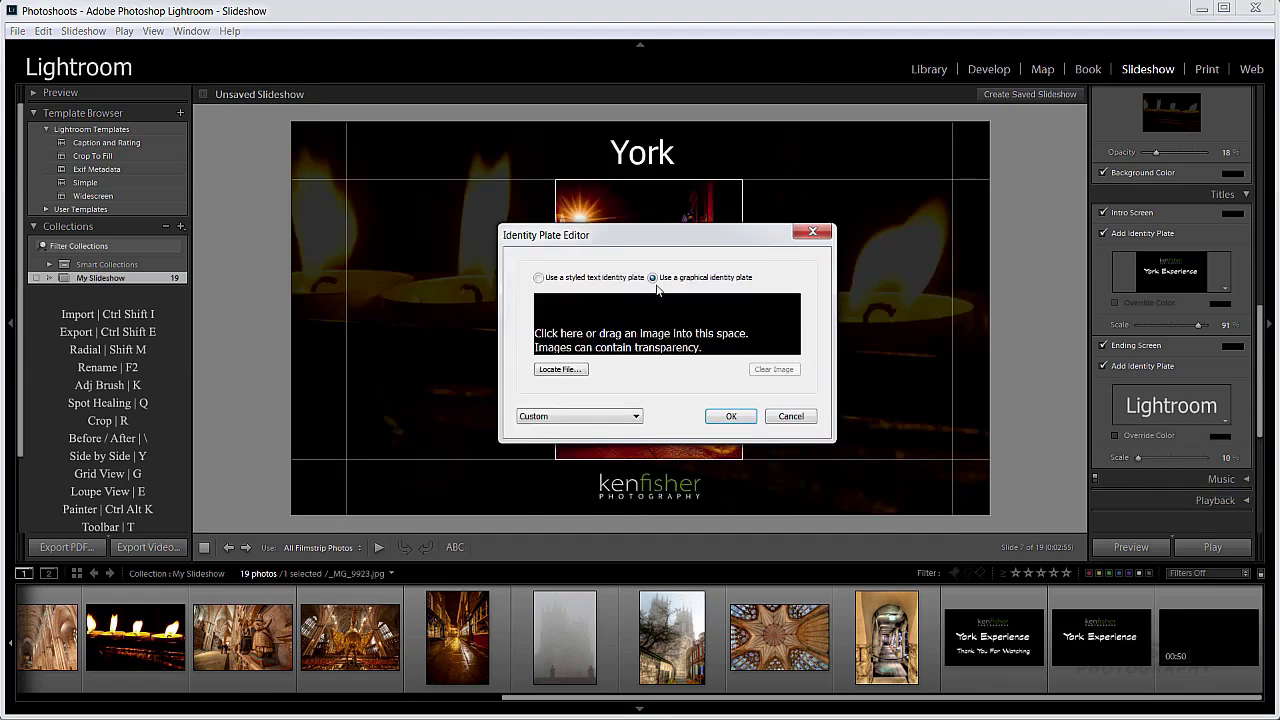
{"action": "left_click", "coordinate": [562, 370]}
{"action": "left_click_drag", "start_coordinate": [1075, 360], "coordinate": [1044, 488]}
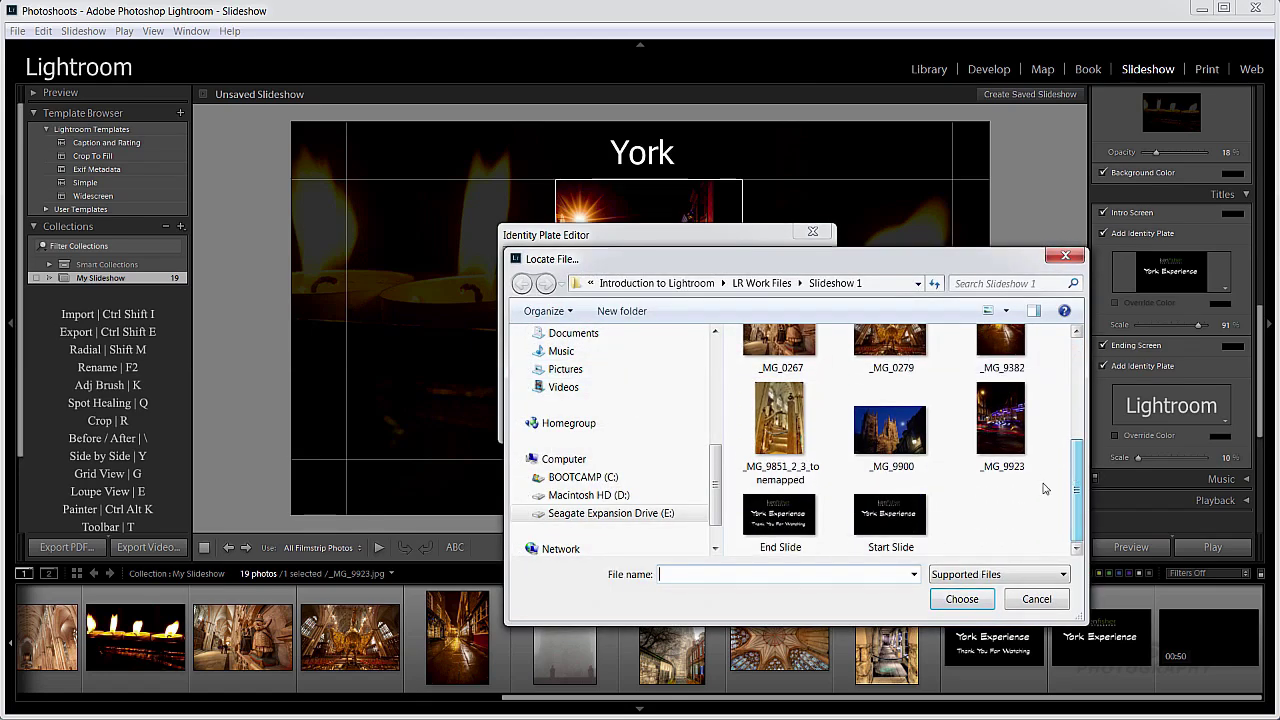
{"action": "left_click", "coordinate": [776, 518]}
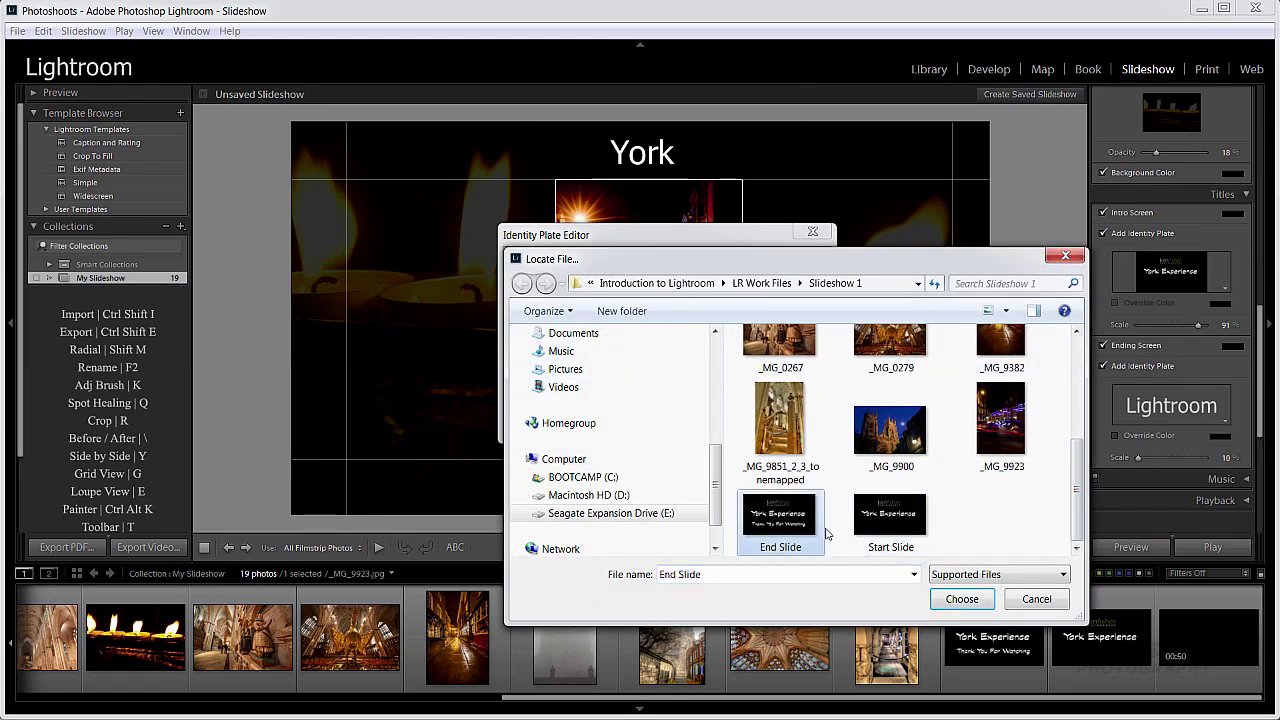
{"action": "left_click", "coordinate": [963, 599]}
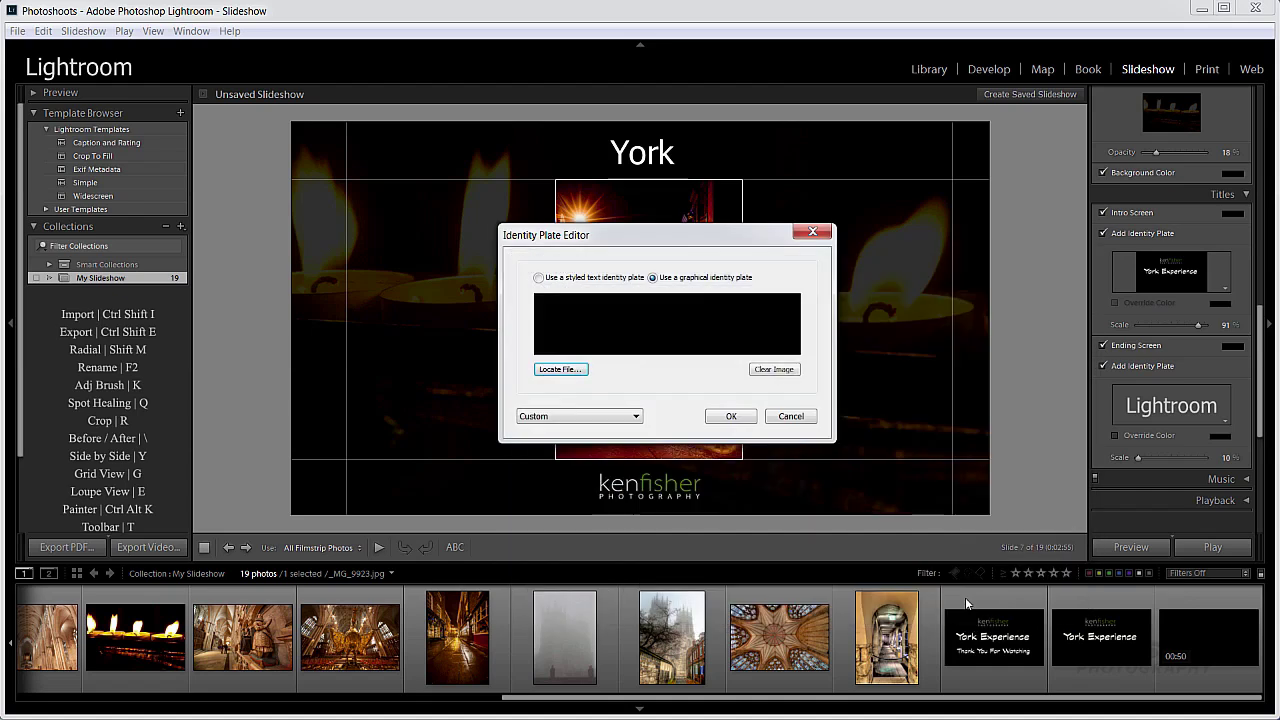
Save the End Slide plate as a new preset, apply it, and scale it to 86%
{"action": "left_click", "coordinate": [636, 418]}
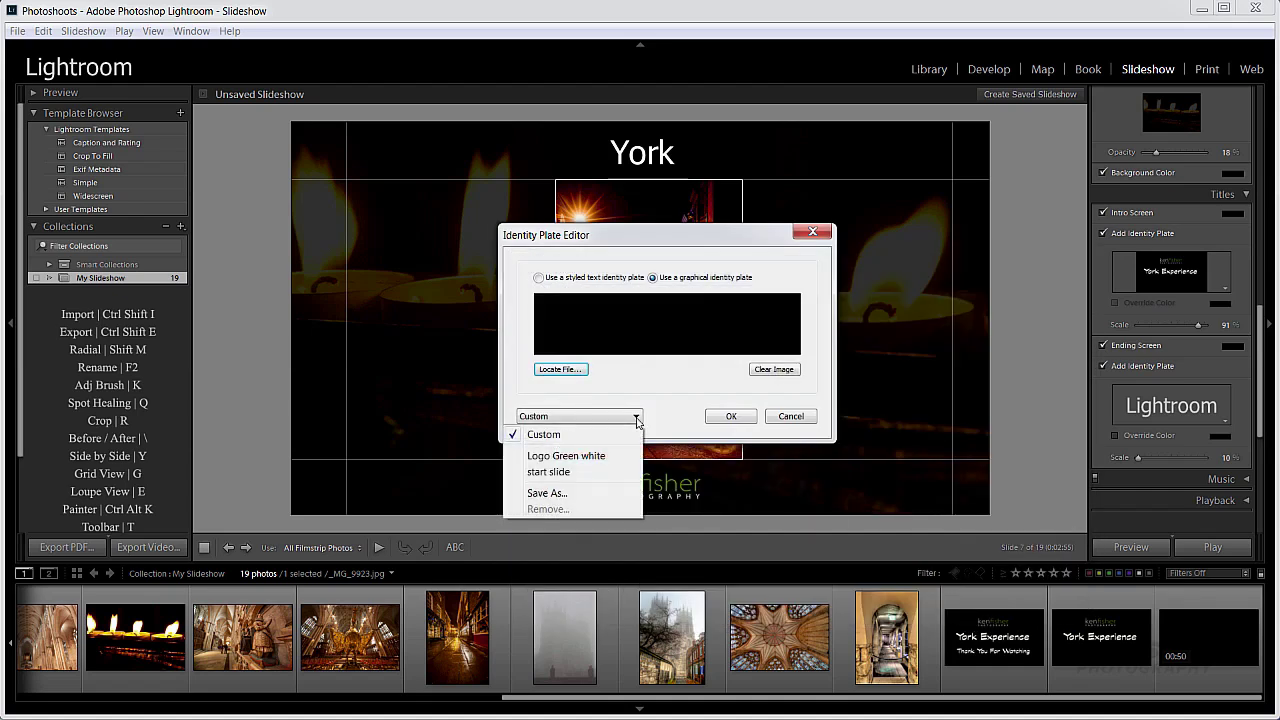
{"action": "left_click", "coordinate": [566, 492]}
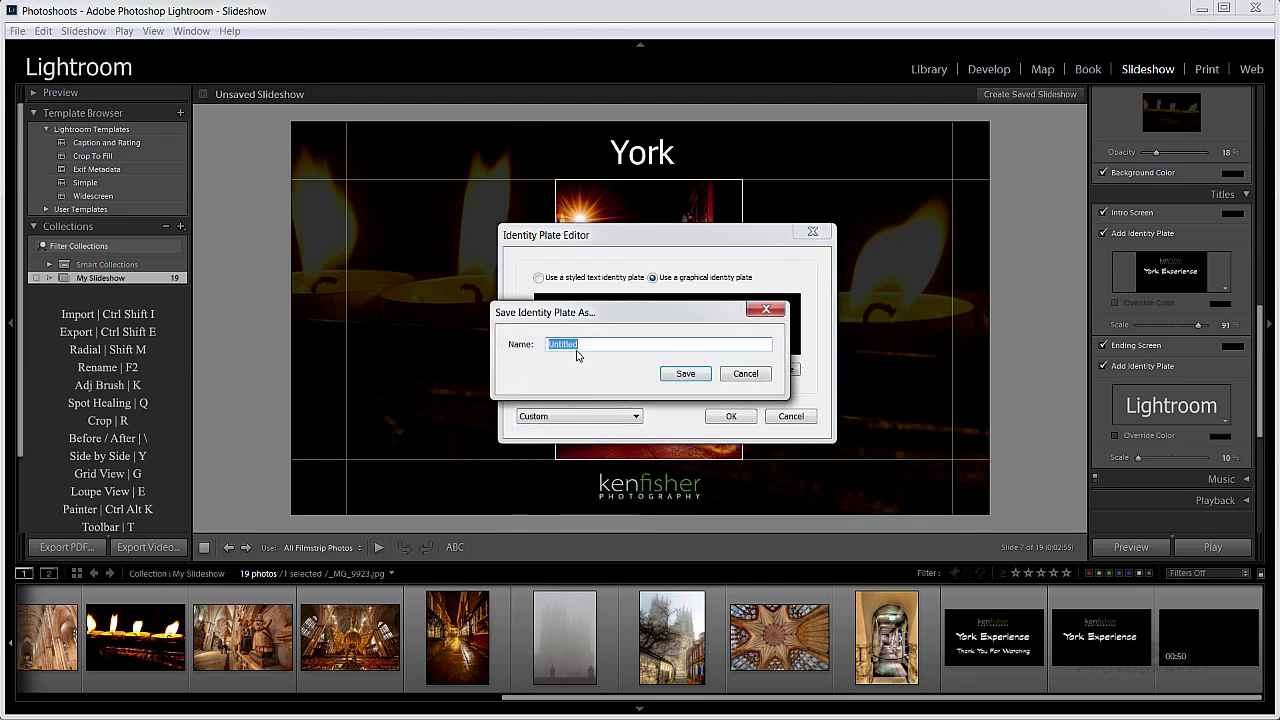
{"action": "type", "text": "end slide"}
{"action": "left_click", "coordinate": [686, 375]}
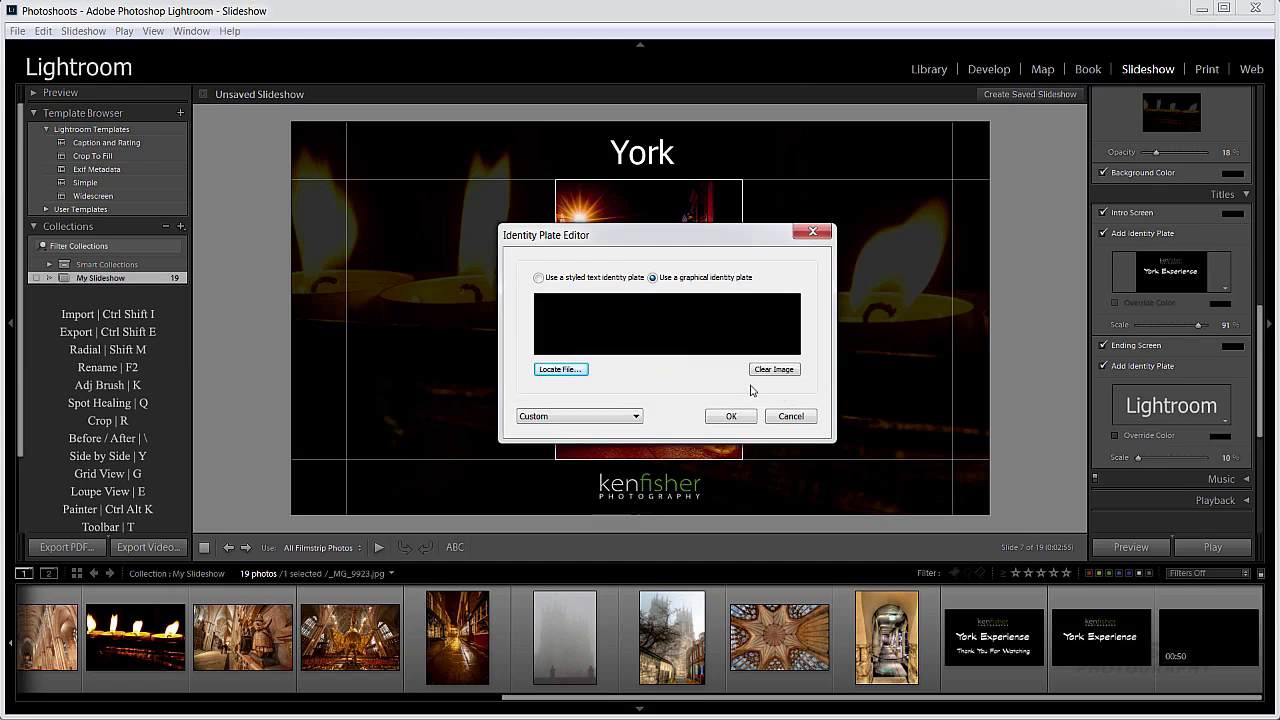
{"action": "left_click", "coordinate": [731, 418]}
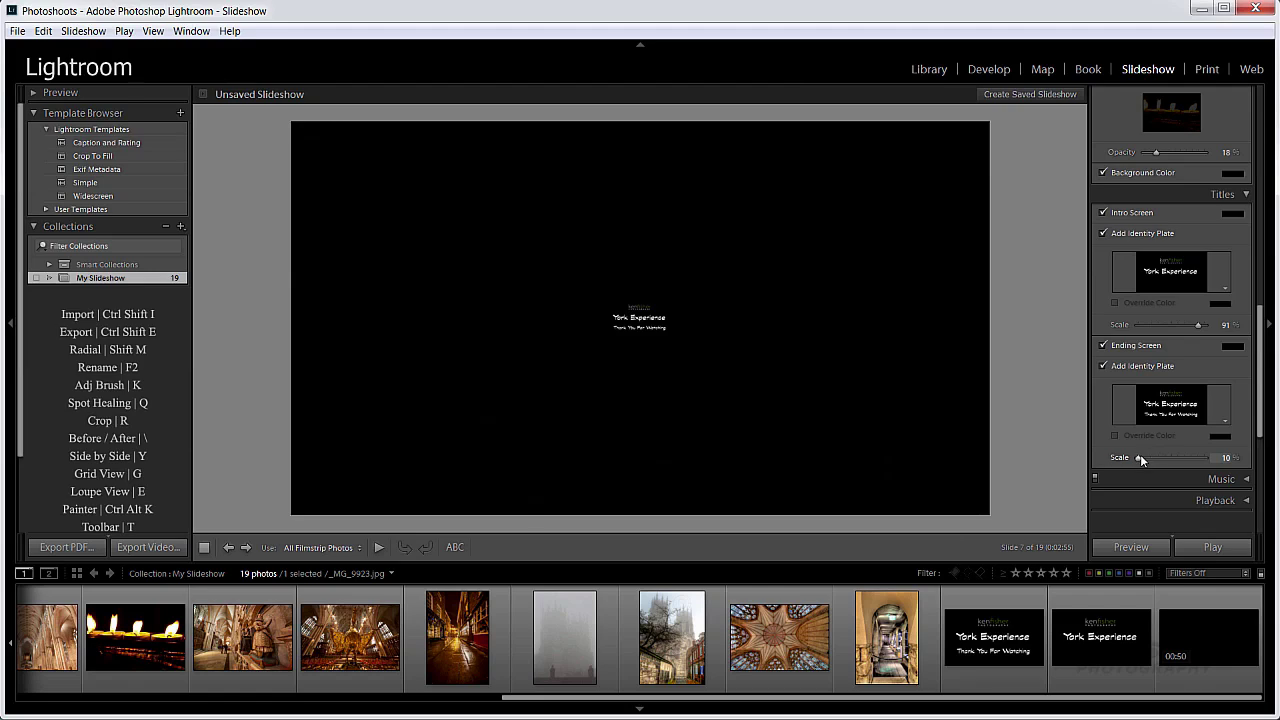
{"action": "left_click_drag", "start_coordinate": [1138, 457], "coordinate": [1196, 476]}
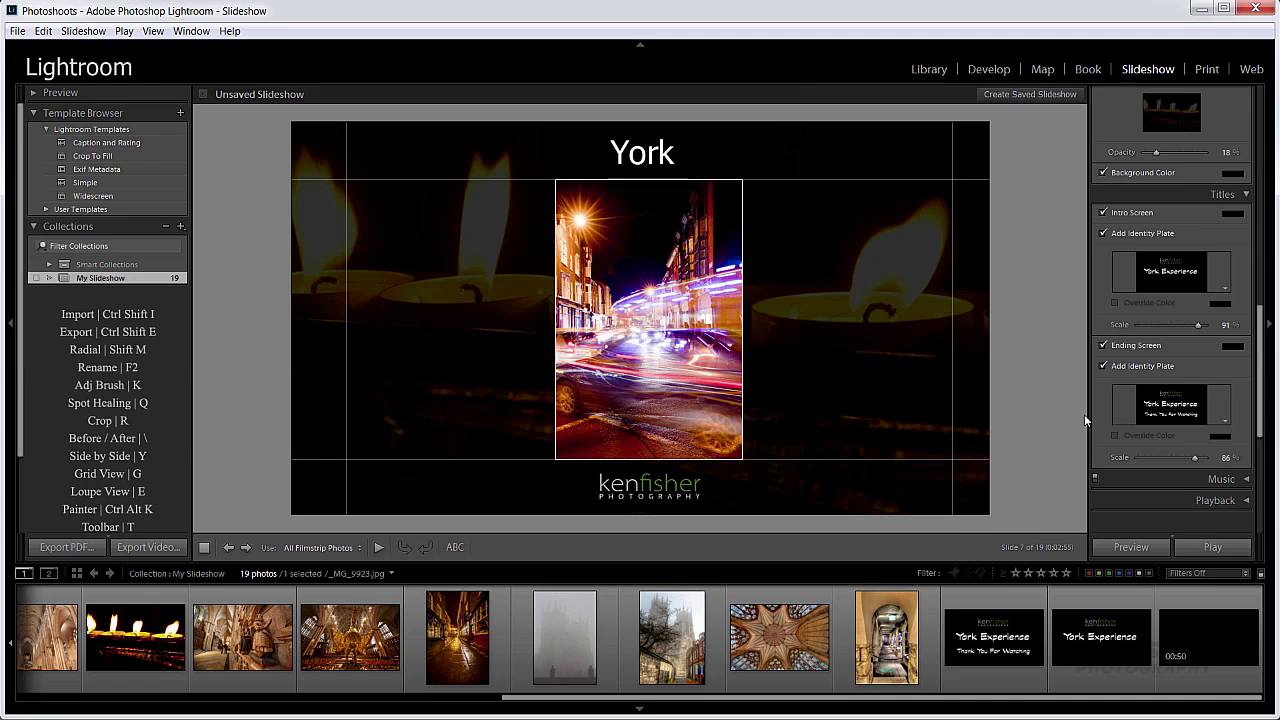
{"action": "scroll", "coordinate": [1261, 408], "scroll_direction": "down", "scroll_amount": 3}
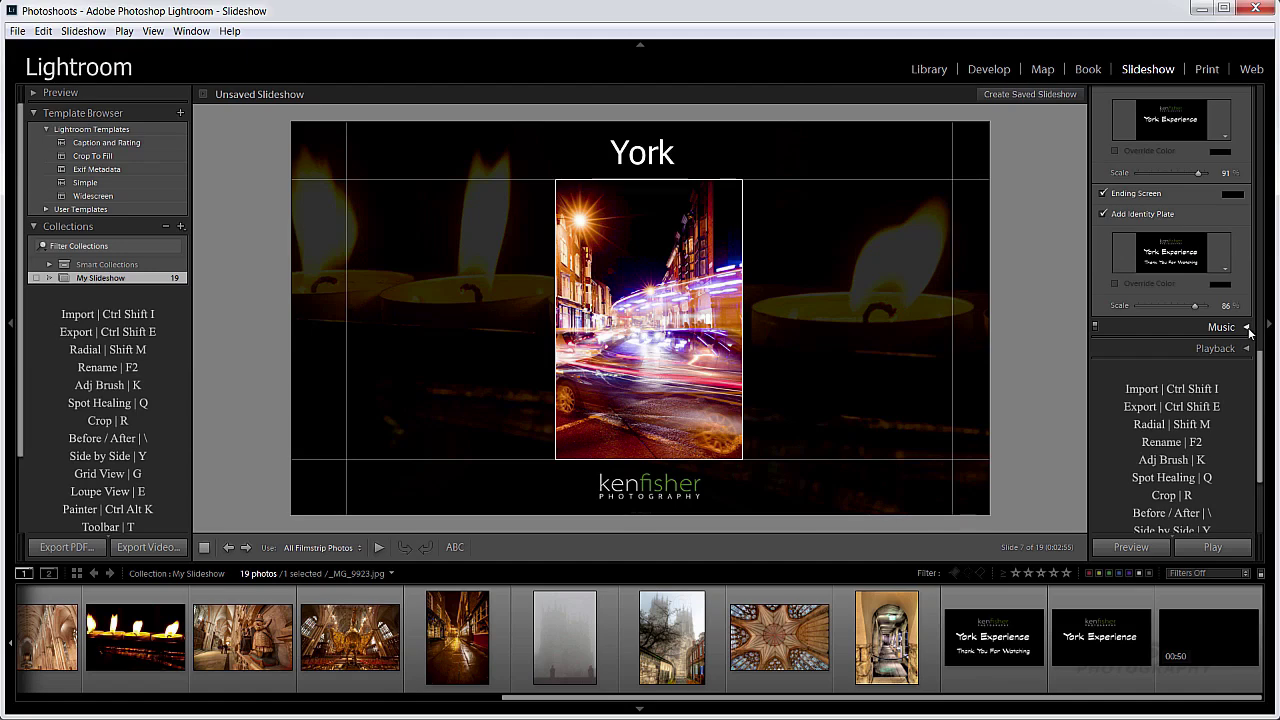
Add Sound track.mp3 from the Music panel as the slideshow's soundtrack
{"action": "left_click", "coordinate": [1247, 329]}
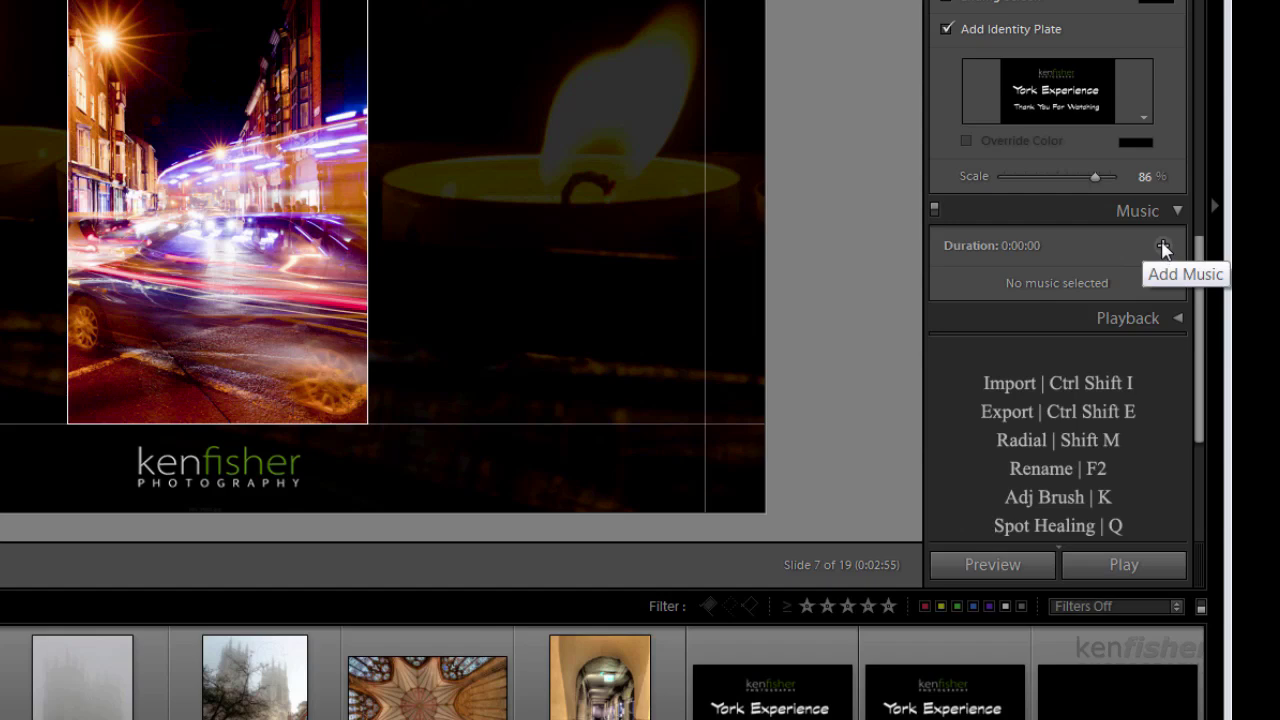
{"action": "left_click", "coordinate": [1163, 246]}
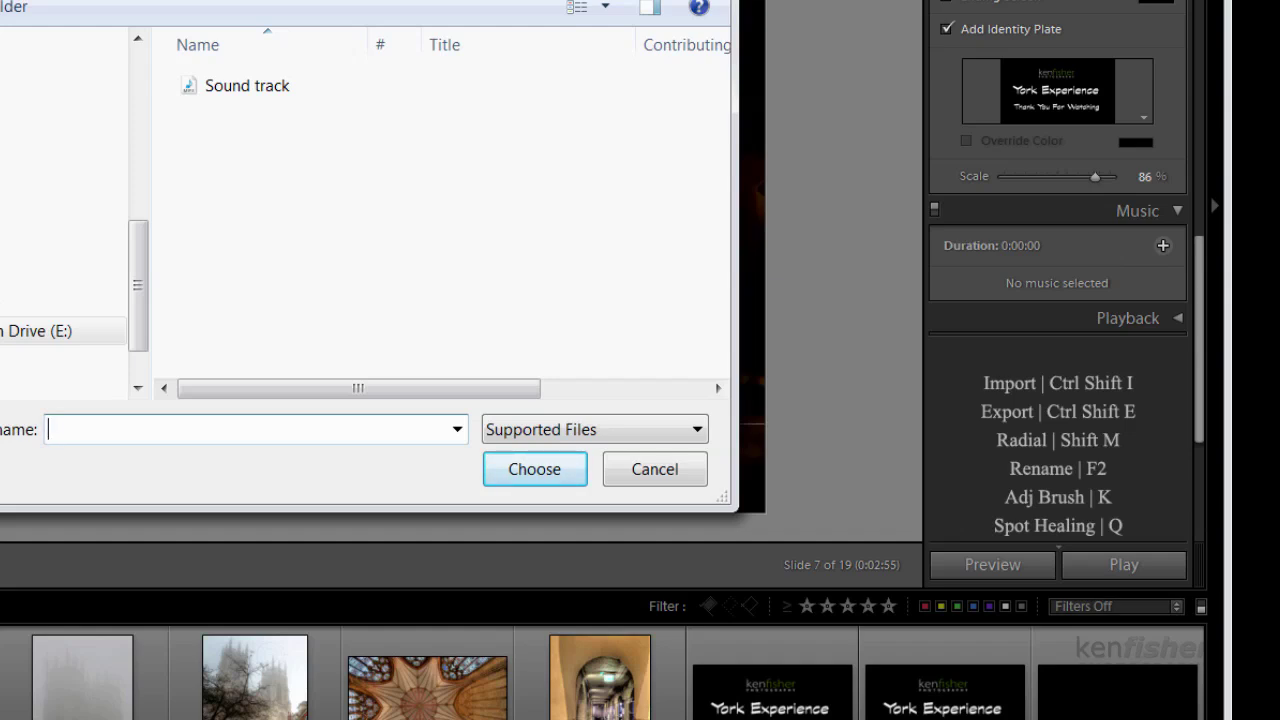
{"action": "left_click", "coordinate": [242, 88]}
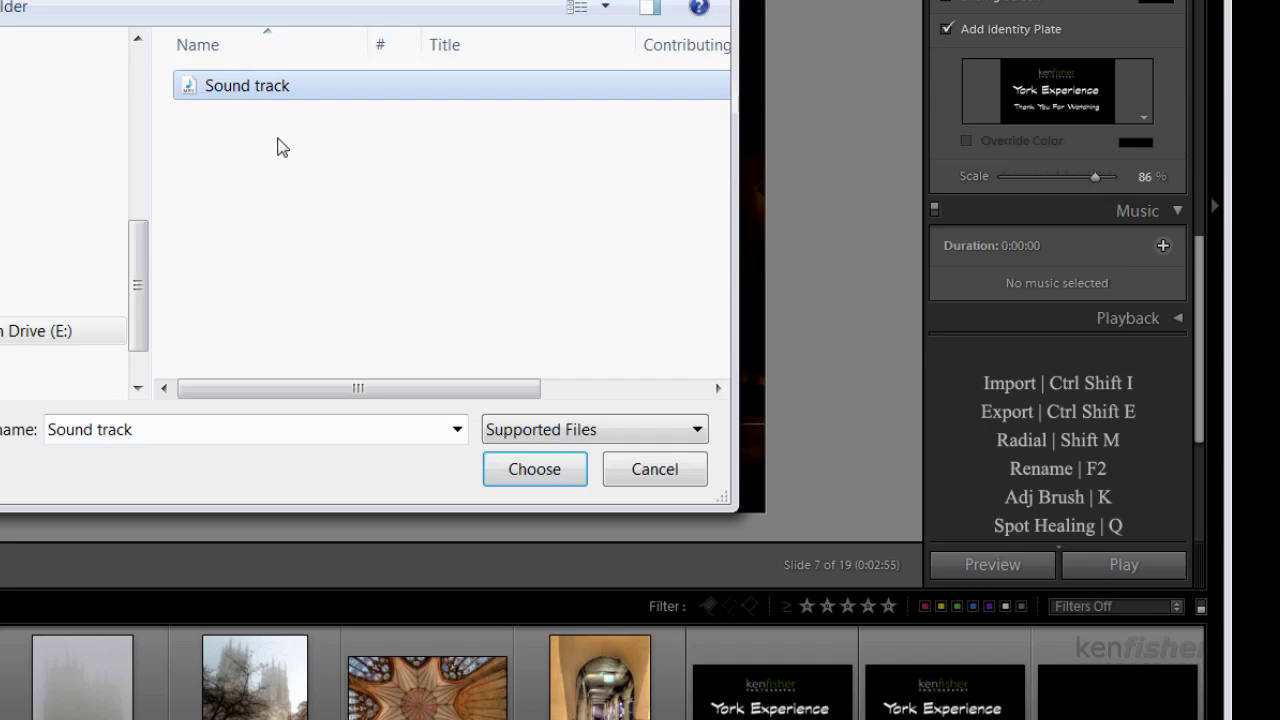
{"action": "left_click", "coordinate": [543, 475]}
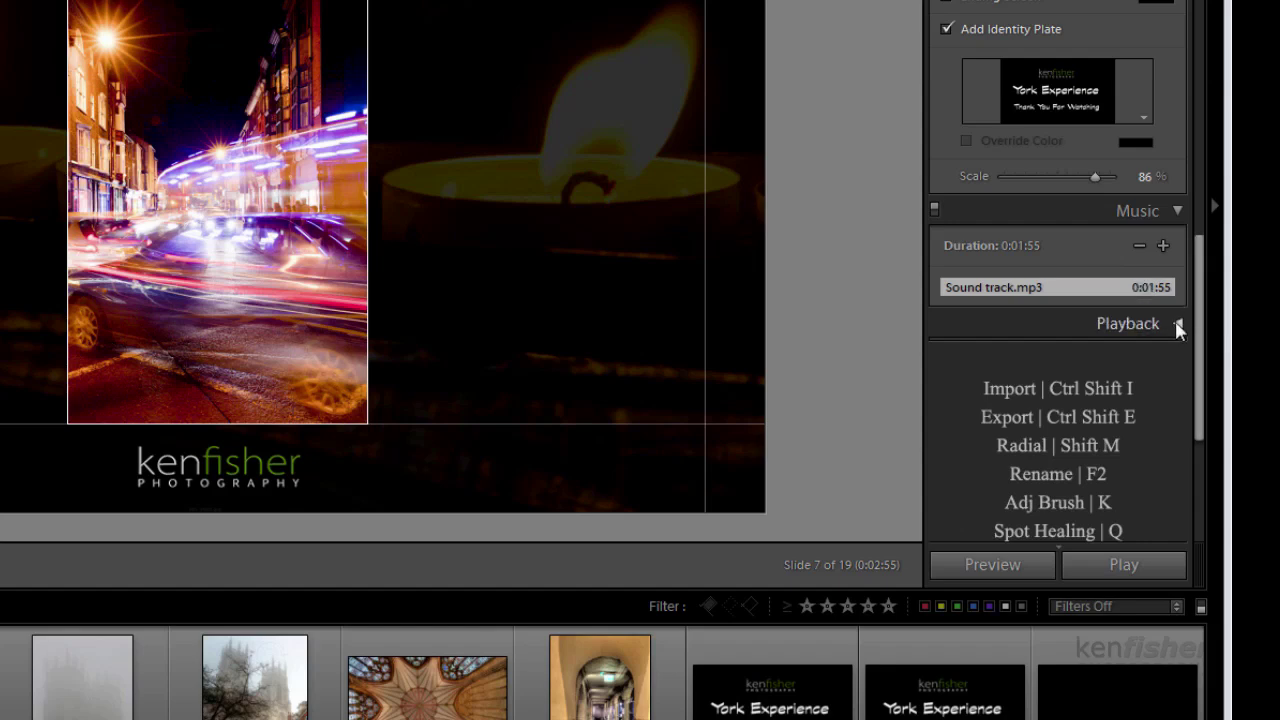
Sync the slides to the music and shift the audio balance slightly toward music
{"action": "left_click", "coordinate": [1177, 325]}
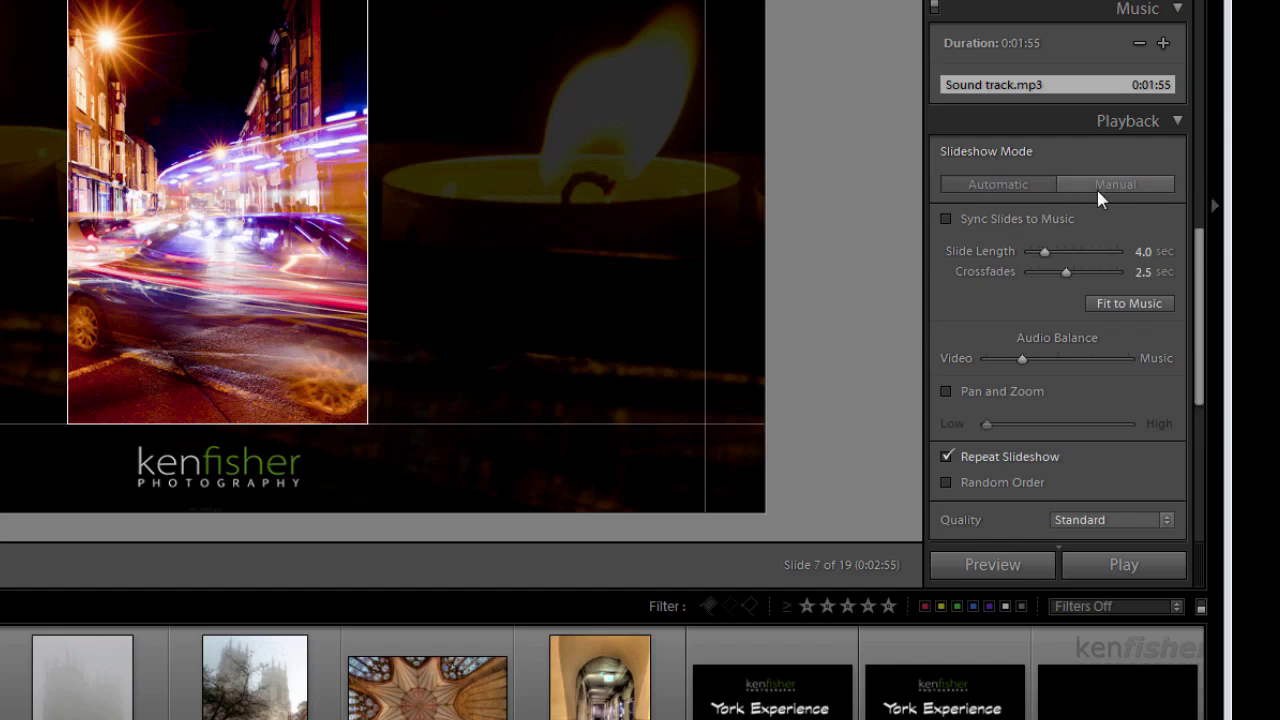
{"action": "left_click", "coordinate": [947, 218]}
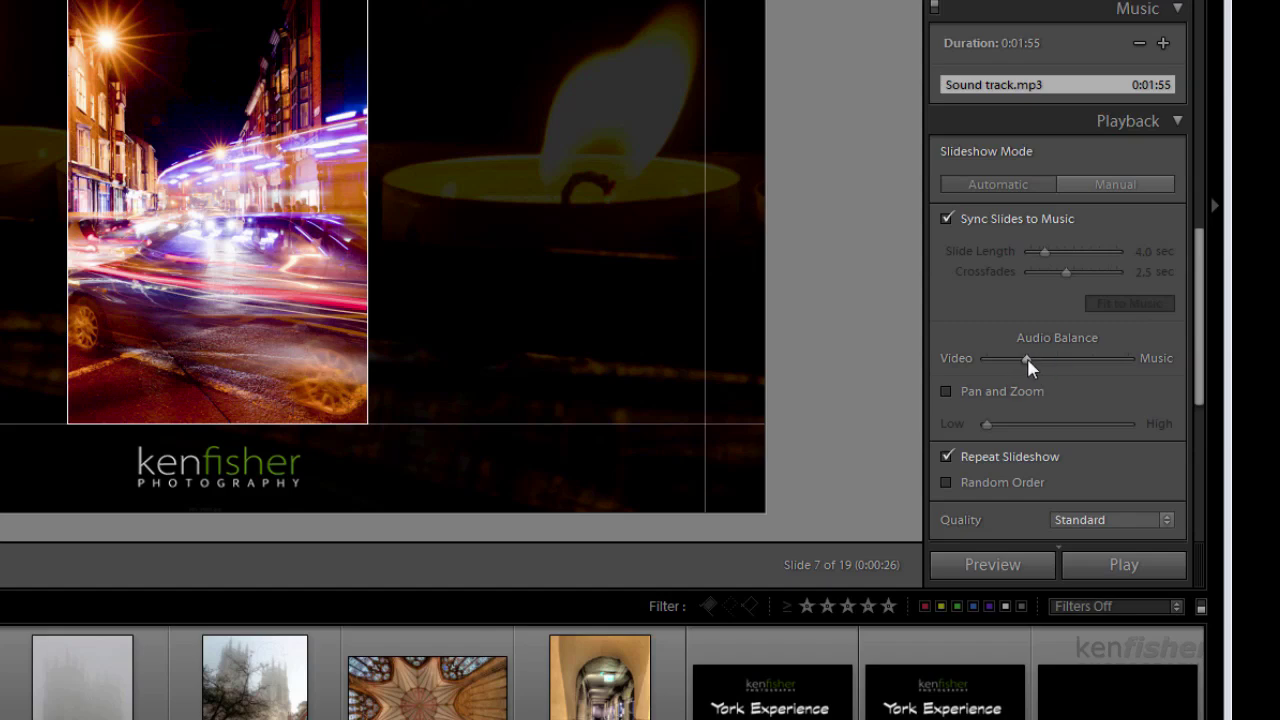
{"action": "left_click_drag", "start_coordinate": [1028, 359], "coordinate": [1030, 360]}
Turn on Pan and Zoom with slightly raised intensity and keep Standard playback quality
{"action": "left_click", "coordinate": [947, 392]}
{"action": "left_click_drag", "start_coordinate": [983, 425], "coordinate": [1031, 433]}
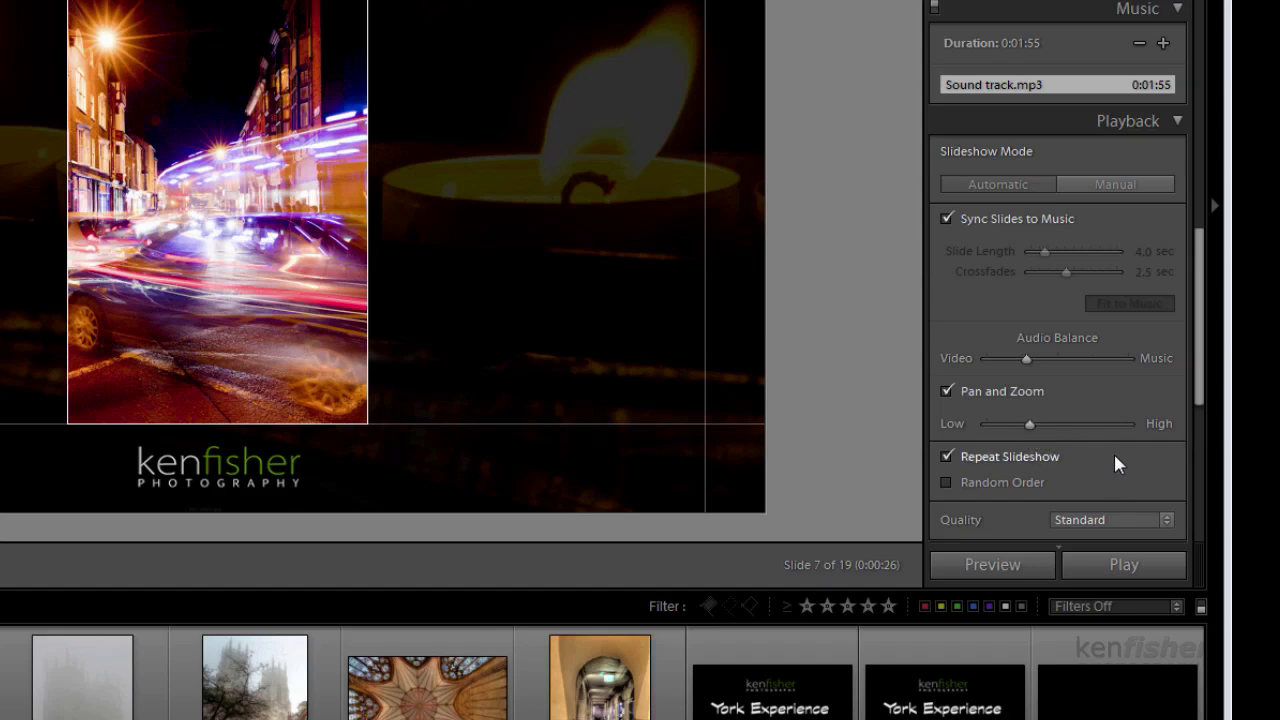
{"action": "scroll", "coordinate": [1200, 412], "scroll_direction": "down", "scroll_amount": 1}
{"action": "left_click_drag", "start_coordinate": [1200, 412], "coordinate": [1204, 473]}
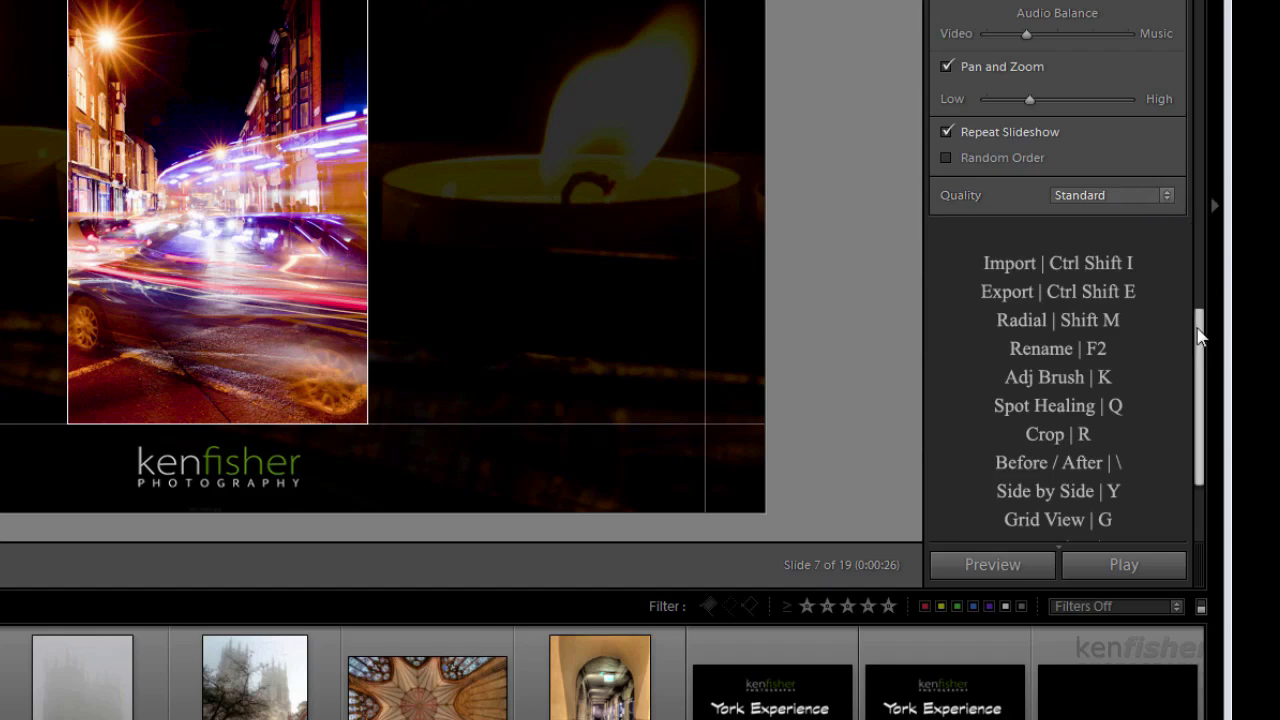
{"action": "left_click", "coordinate": [1168, 195]}
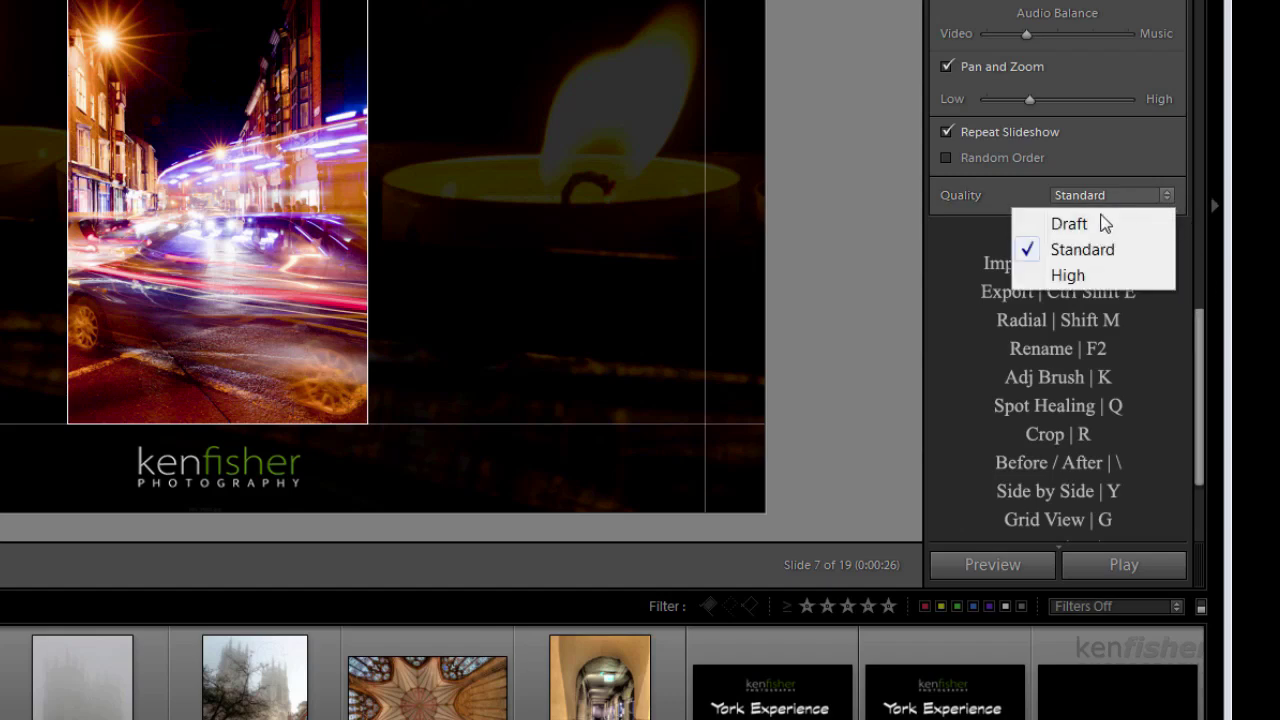
{"action": "left_click", "coordinate": [1095, 253]}
{"action": "left_click_drag", "start_coordinate": [1198, 335], "coordinate": [1143, 223]}
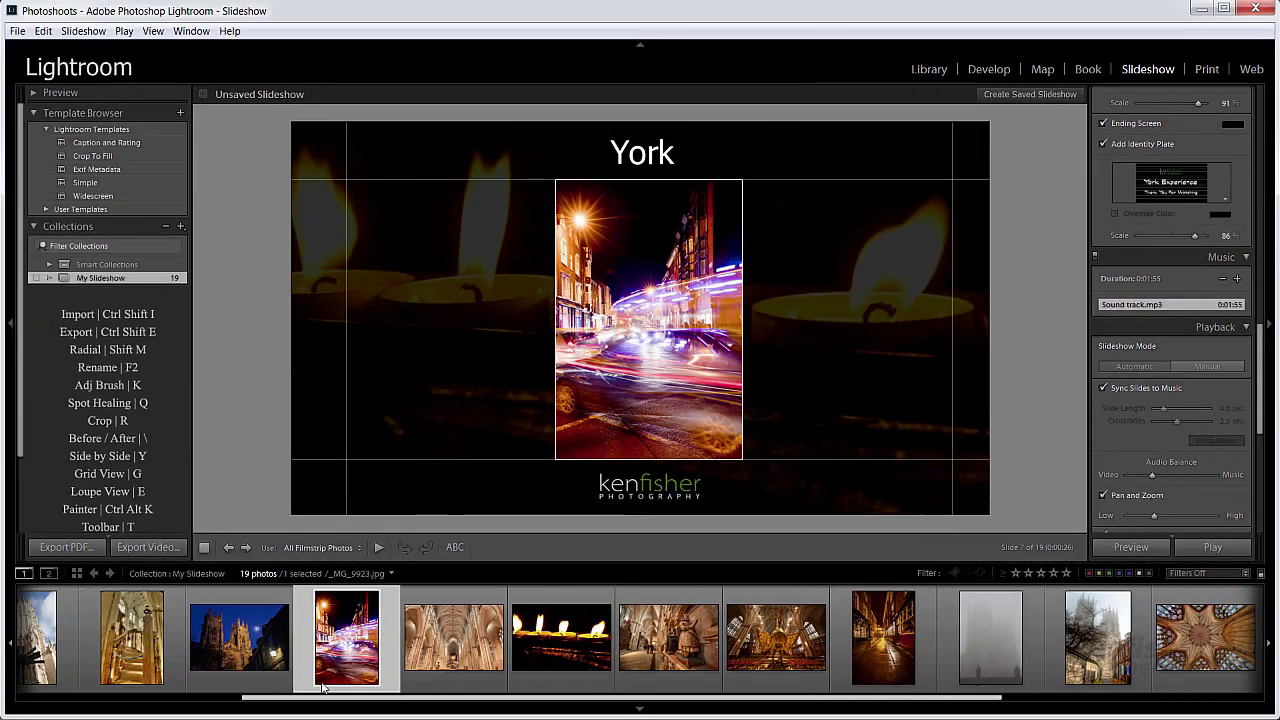
Preview the slideshow from the first cathedral slide, pausing it and then playing it through
{"action": "left_click_drag", "start_coordinate": [322, 686], "coordinate": [90, 692]}
{"action": "left_click", "coordinate": [77, 640]}
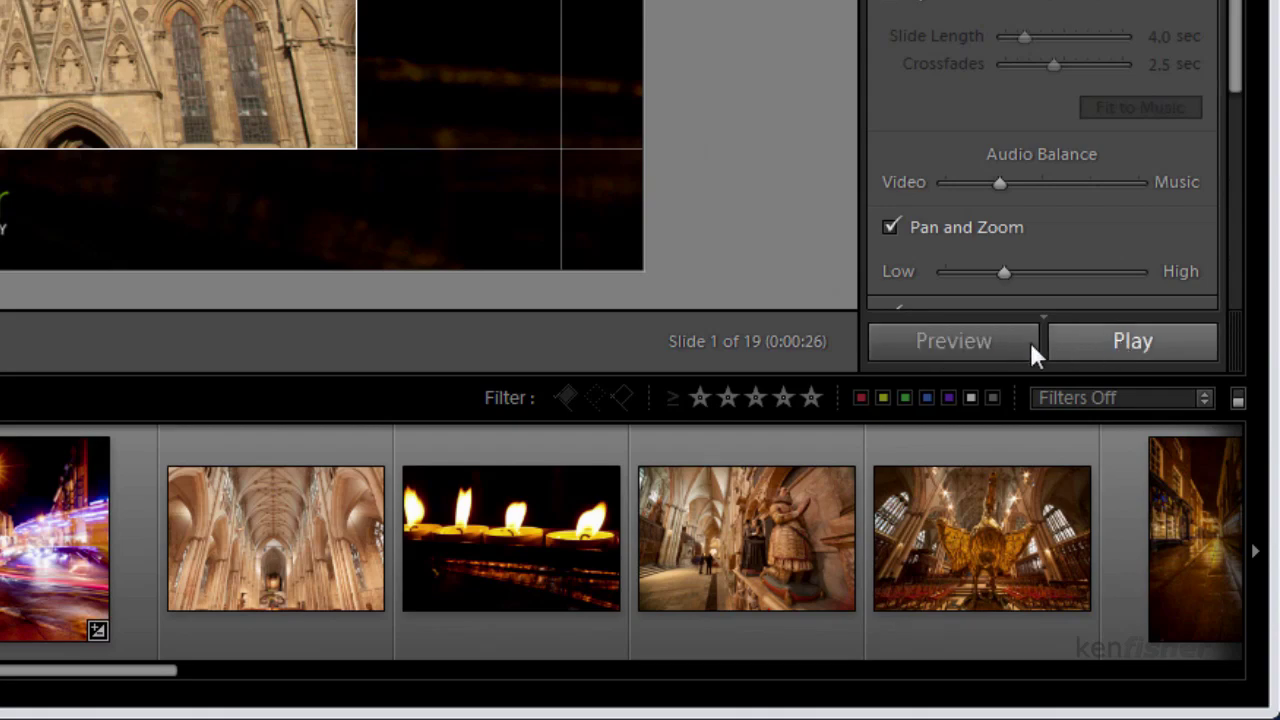
{"action": "left_click", "coordinate": [960, 340]}
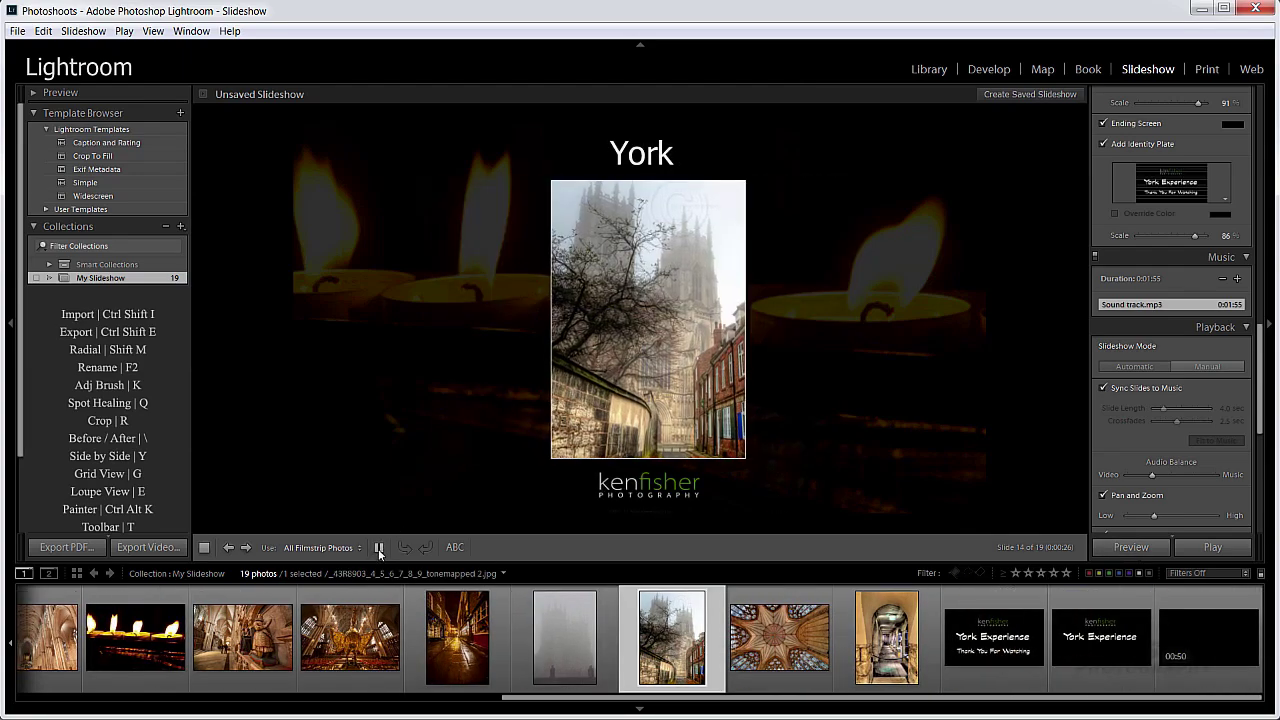
{"action": "left_click", "coordinate": [378, 548]}
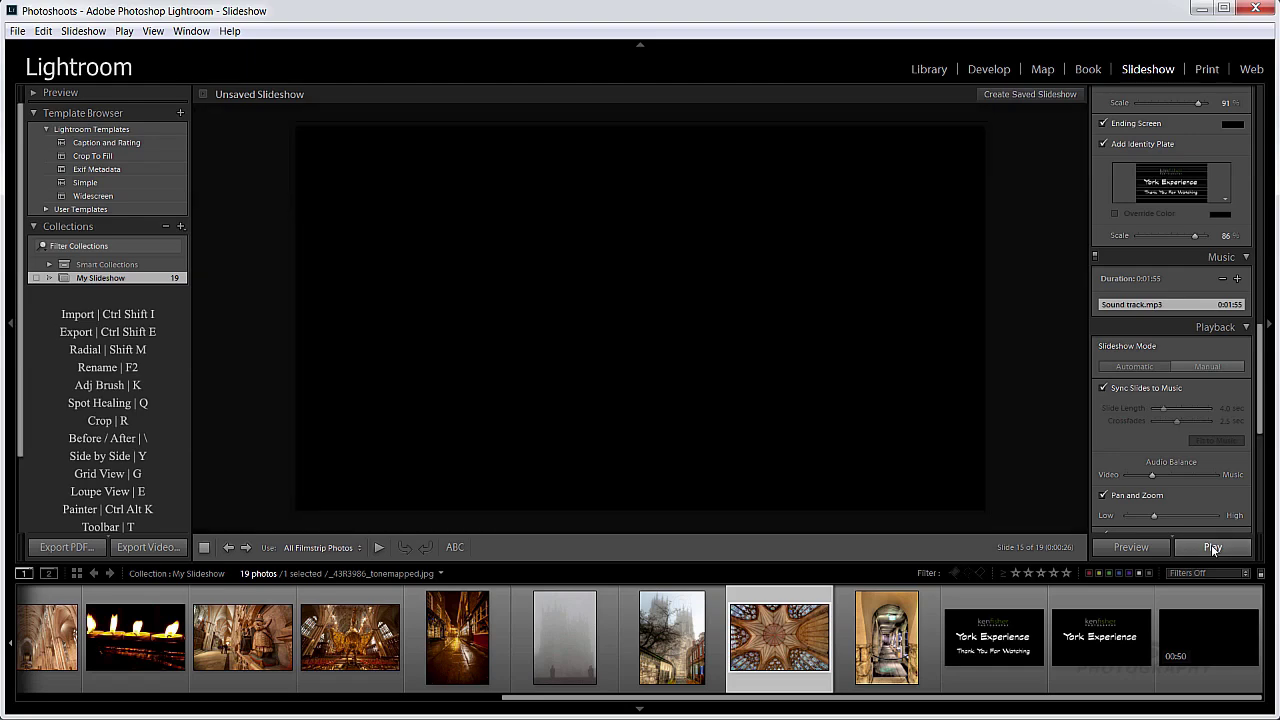
{"action": "left_click", "coordinate": [1212, 548]}
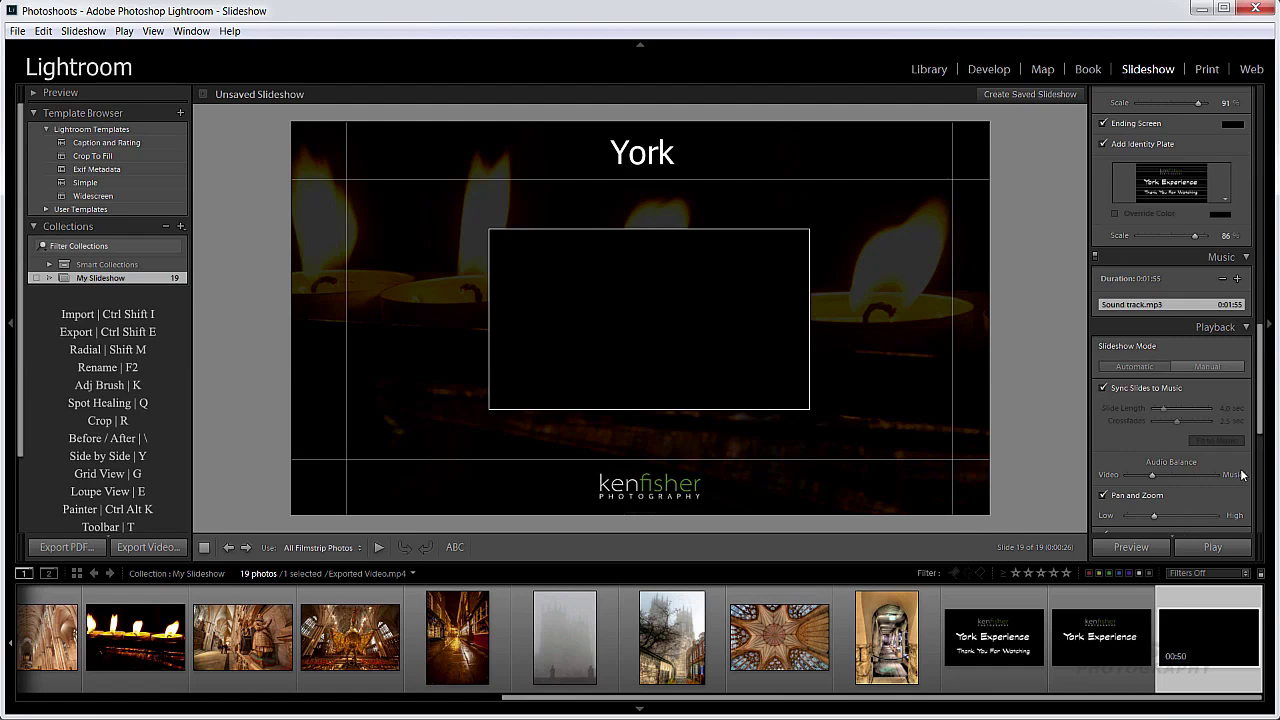
{"action": "left_click_drag", "start_coordinate": [1262, 408], "coordinate": [1260, 434]}
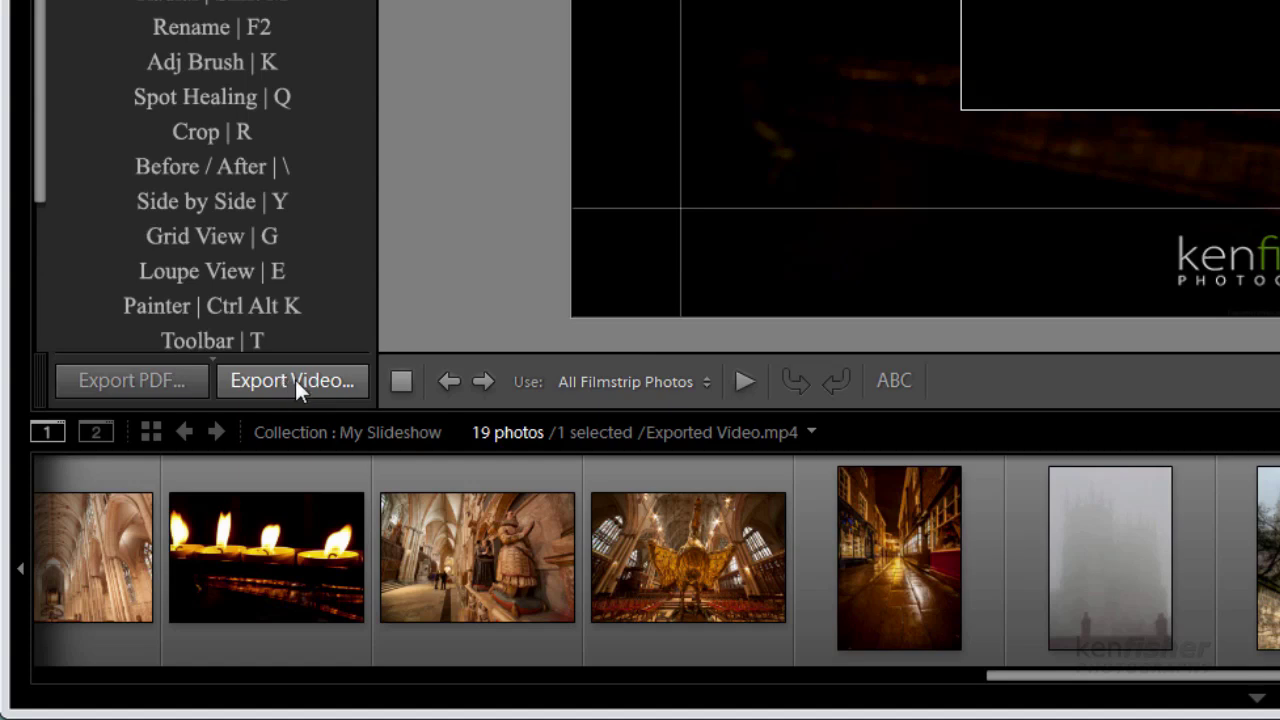
Export the York slideshow to the Desktop as 'My Slideshow', MP4 format, 480 x 270 (16:9)
{"action": "left_click", "coordinate": [295, 380]}
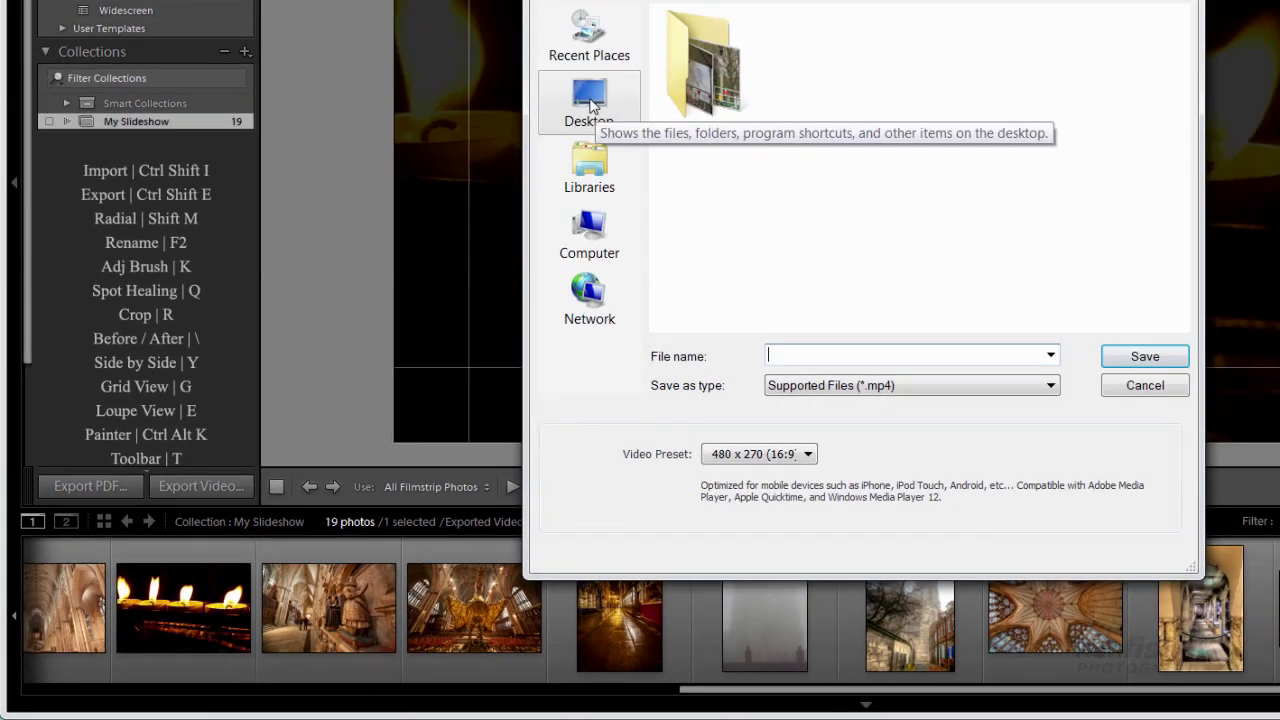
{"action": "left_click", "coordinate": [589, 100]}
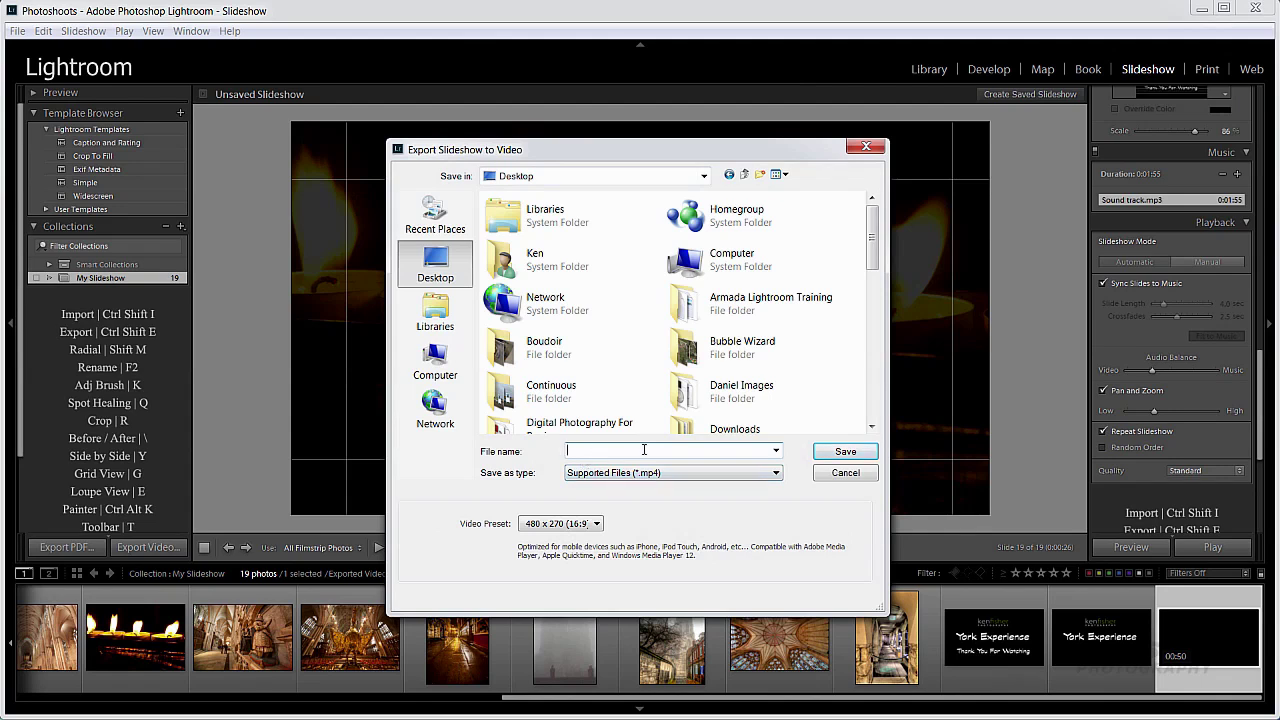
{"action": "type", "text": "My Slideshow"}
{"action": "left_click", "coordinate": [776, 474]}
{"action": "left_click", "coordinate": [755, 485]}
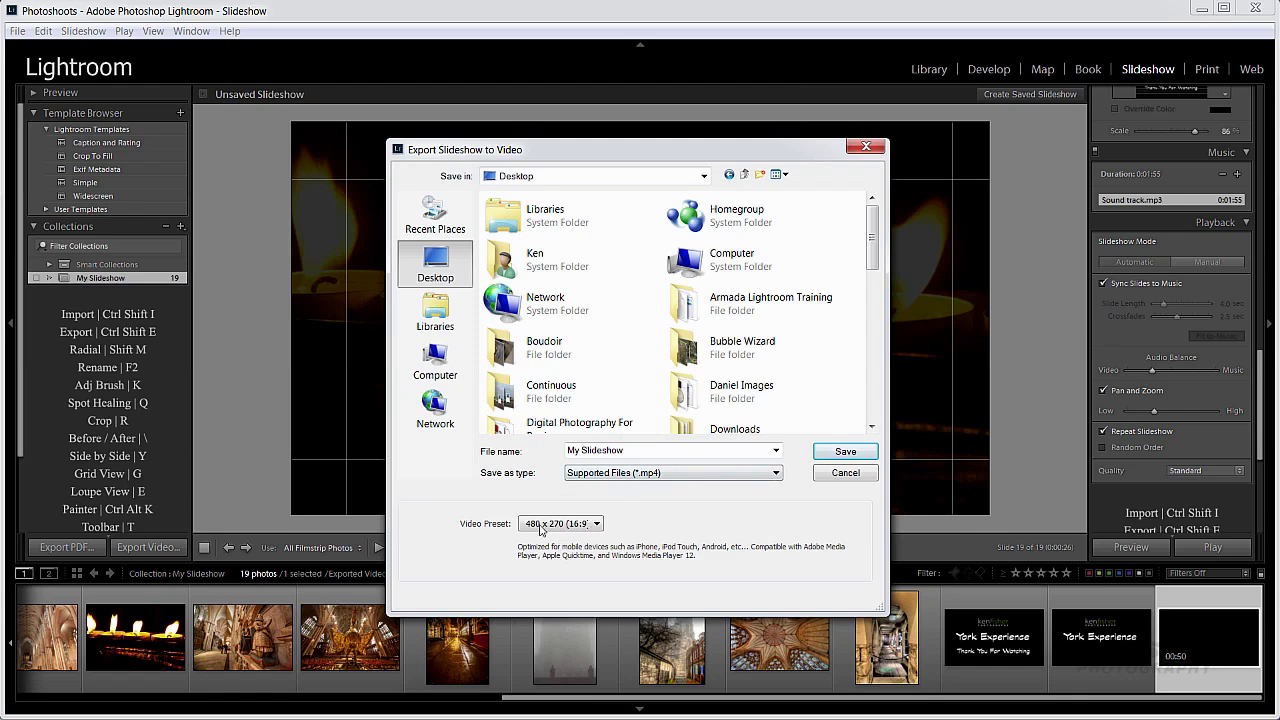
{"action": "left_click", "coordinate": [596, 524]}
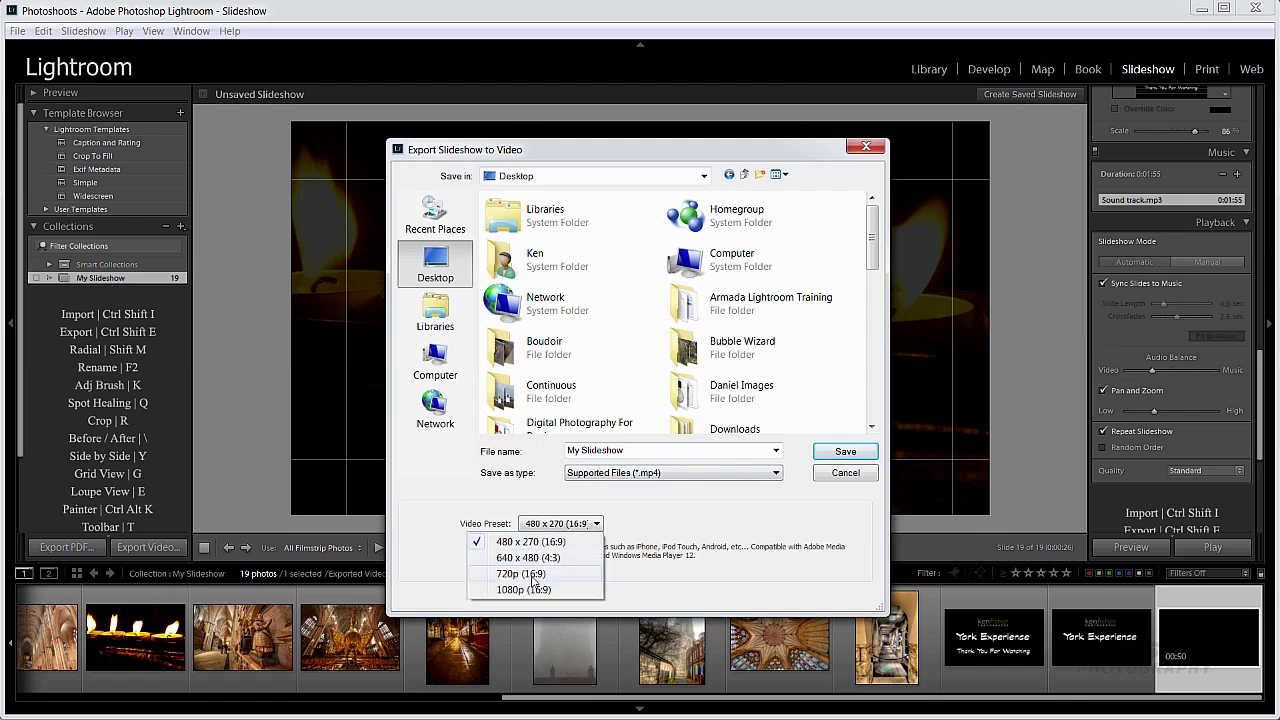
{"action": "left_click", "coordinate": [535, 542]}
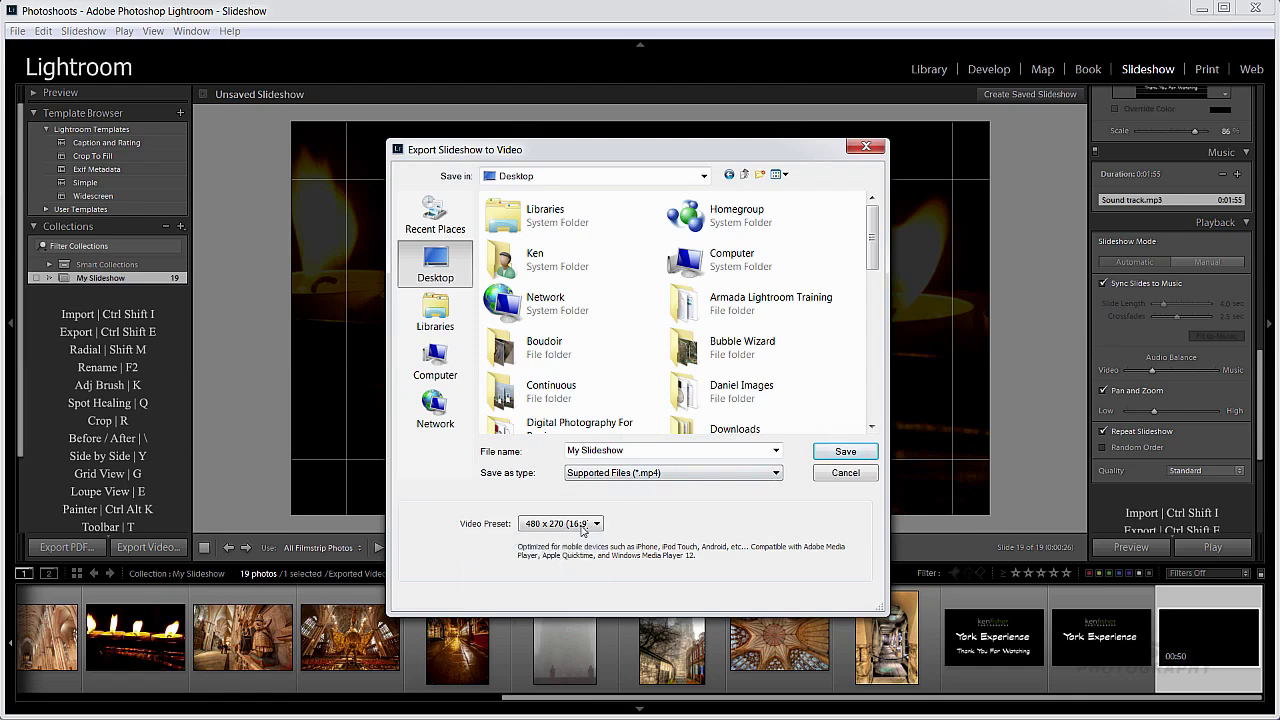
{"action": "left_click", "coordinate": [848, 455]}
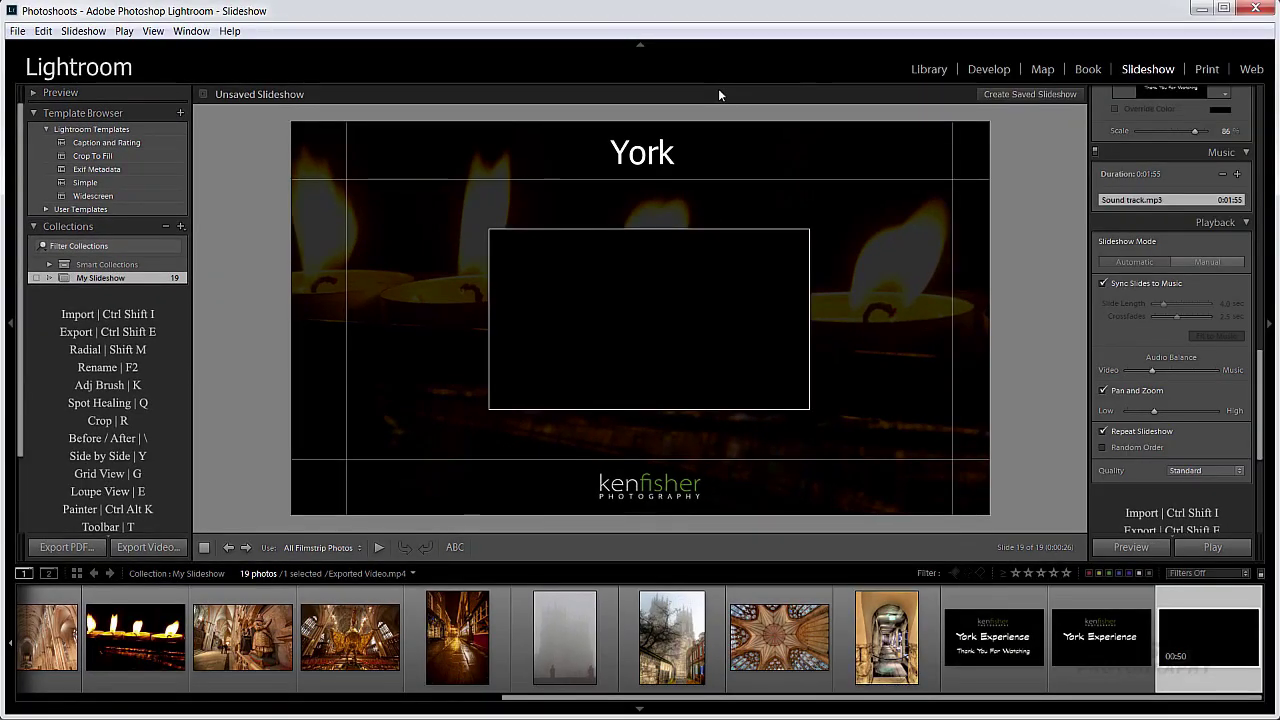
Minimize Lightroom, play My Slideshow from the desktop in Windows Media Player, then close the player
{"action": "left_click", "coordinate": [1203, 9]}
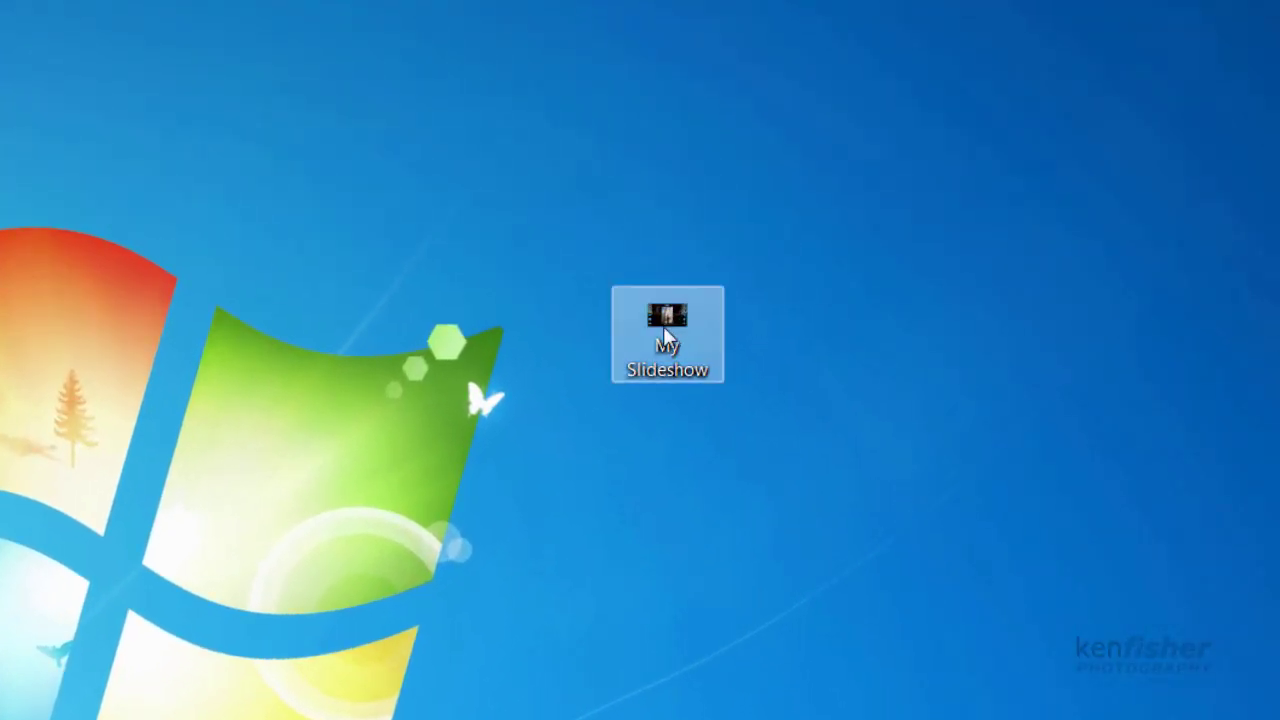
{"action": "double_click", "coordinate": [670, 320]}
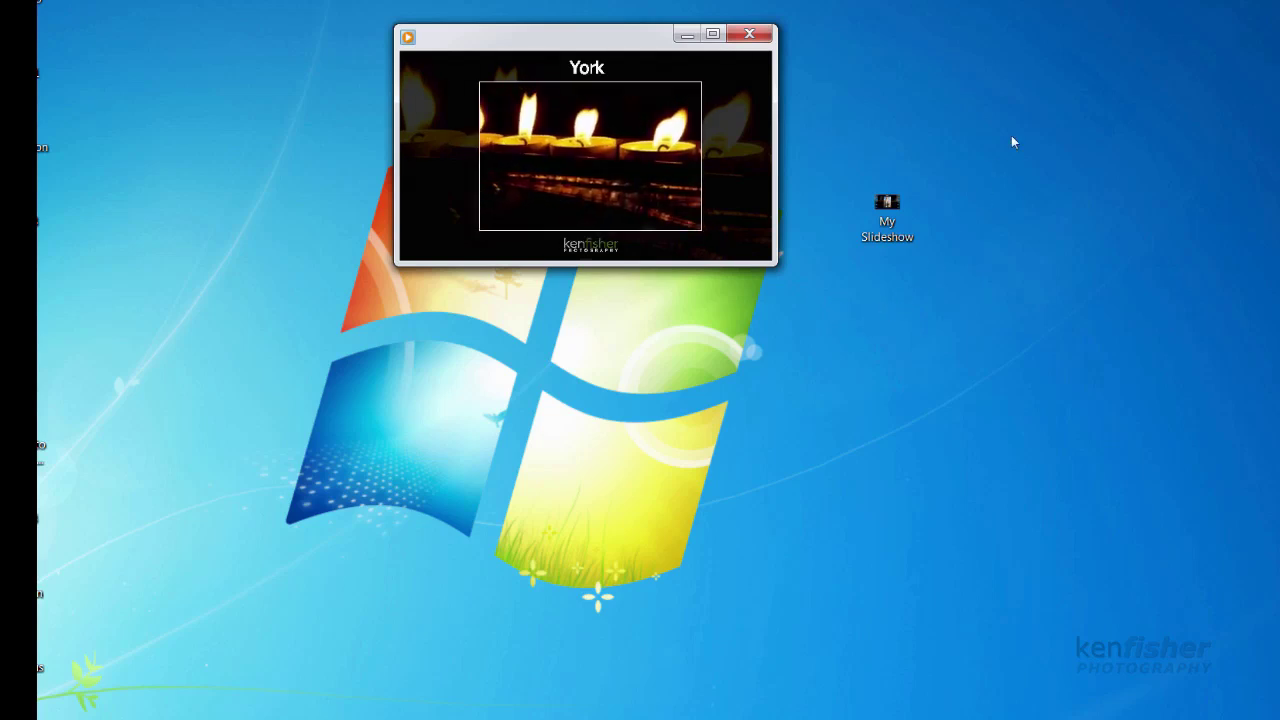
{"action": "left_click", "coordinate": [758, 34]}
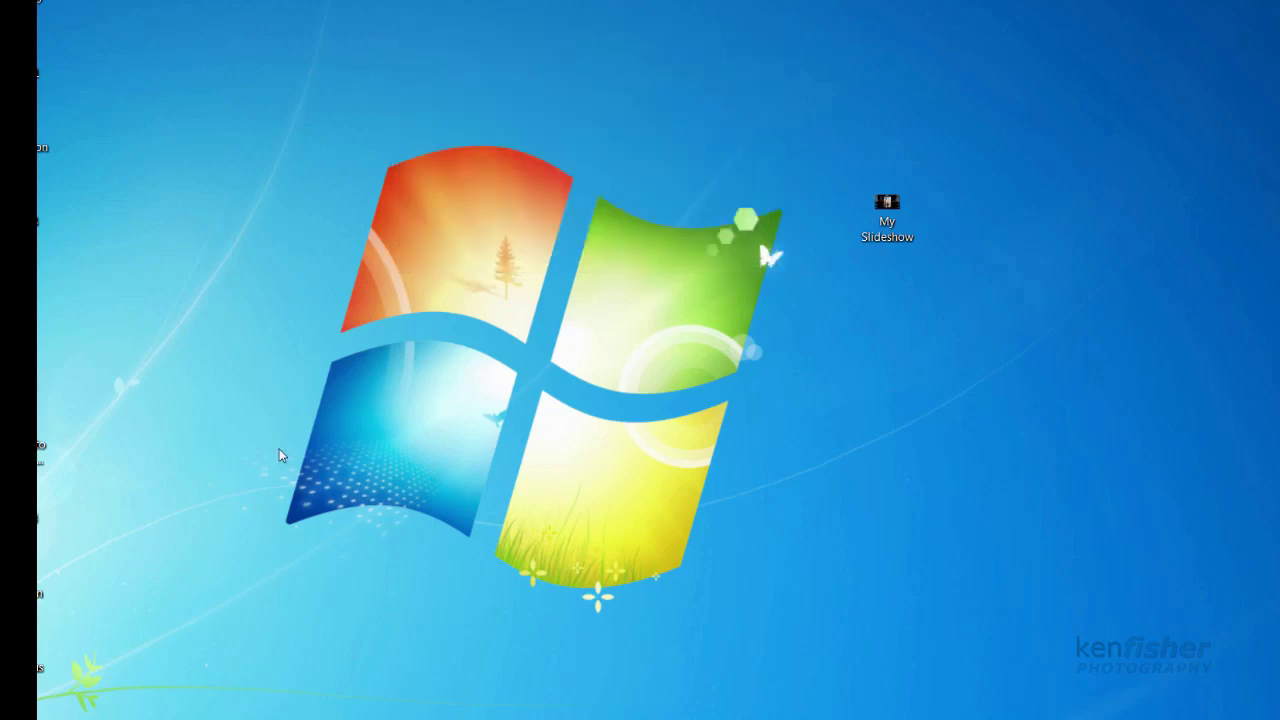